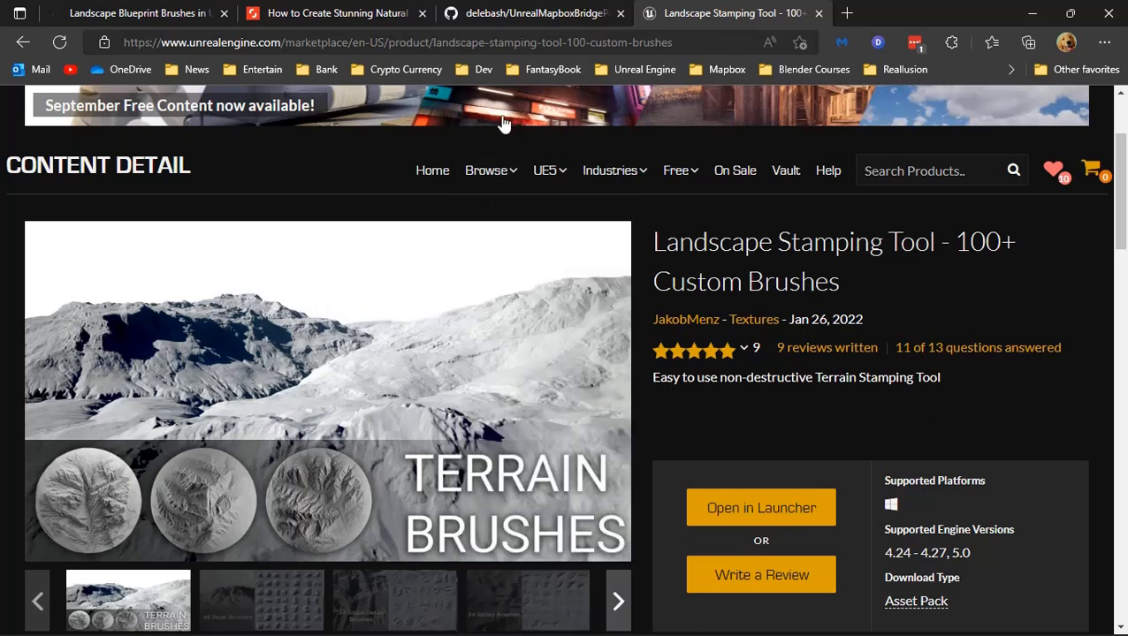
Step: Download UnrealMapboxBridgePlugin.zip from the latest release of the UnrealMapboxBridgePlugin GitHub repository
click(532, 11)
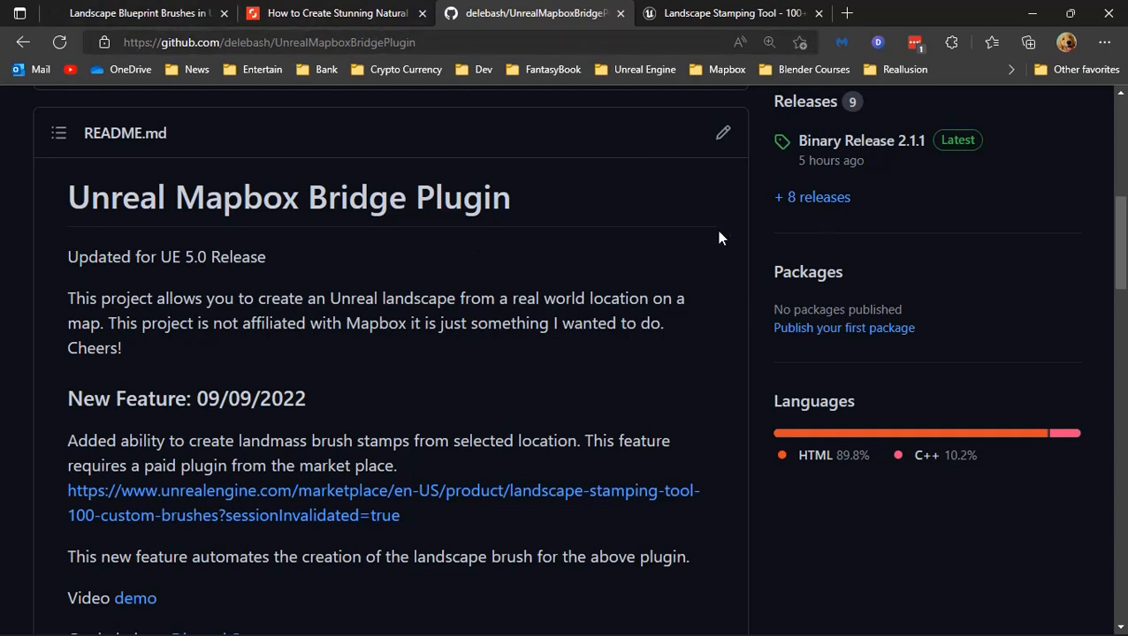
click(818, 198)
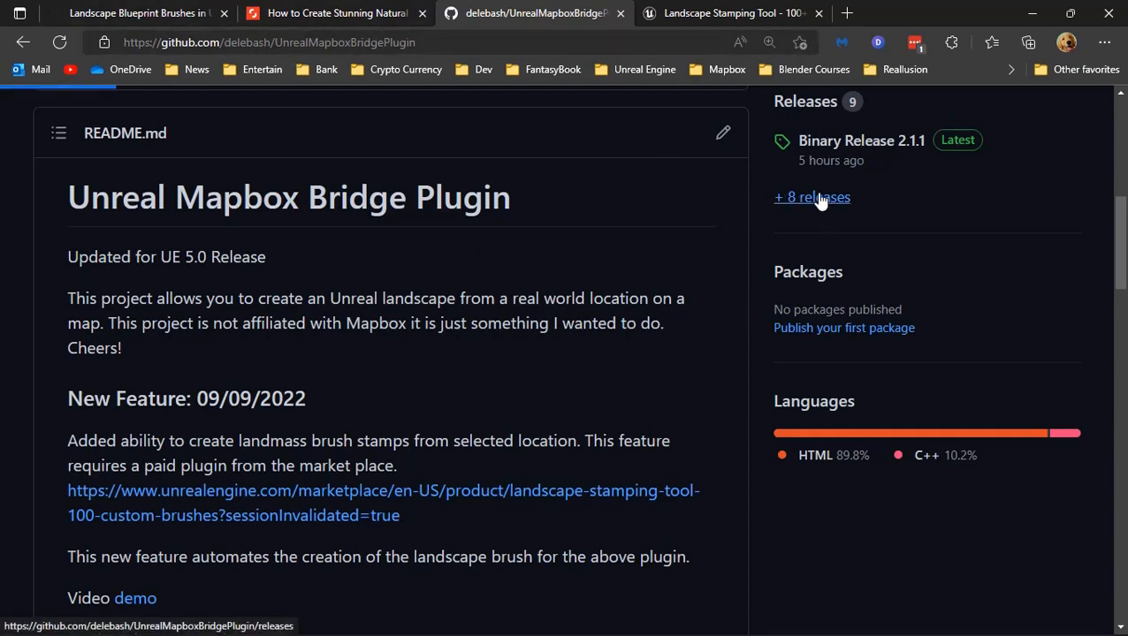
scroll(583, 375, down, 2)
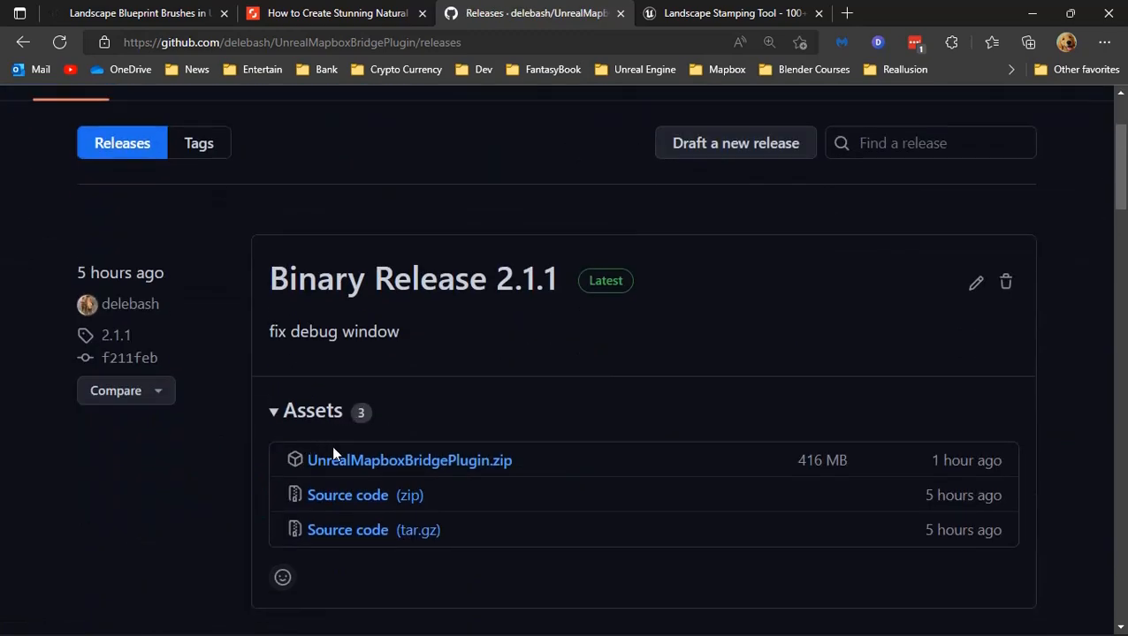
click(494, 462)
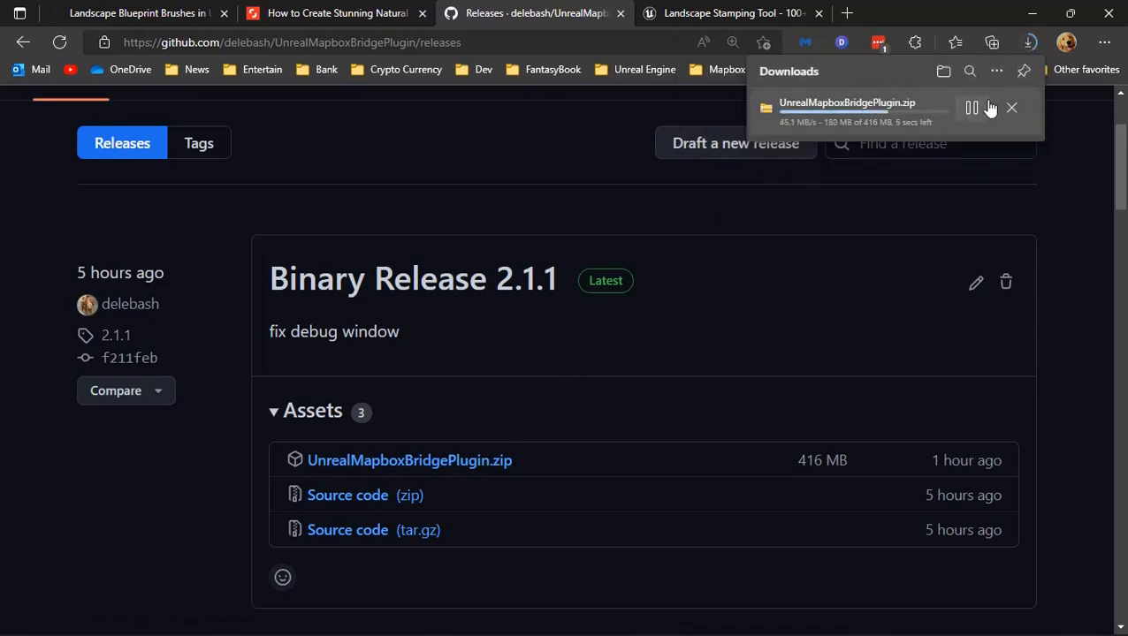
Step: Extract UnrealMapboxBridgePlugin.zip into its default folder within Downloads
click(943, 76)
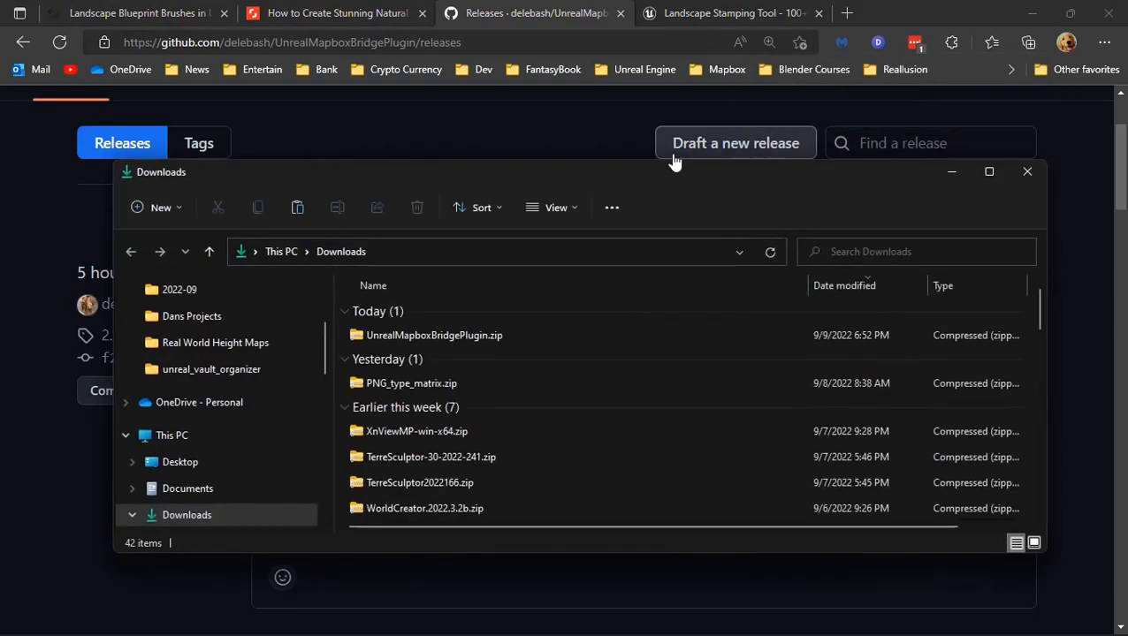
right_click(448, 336)
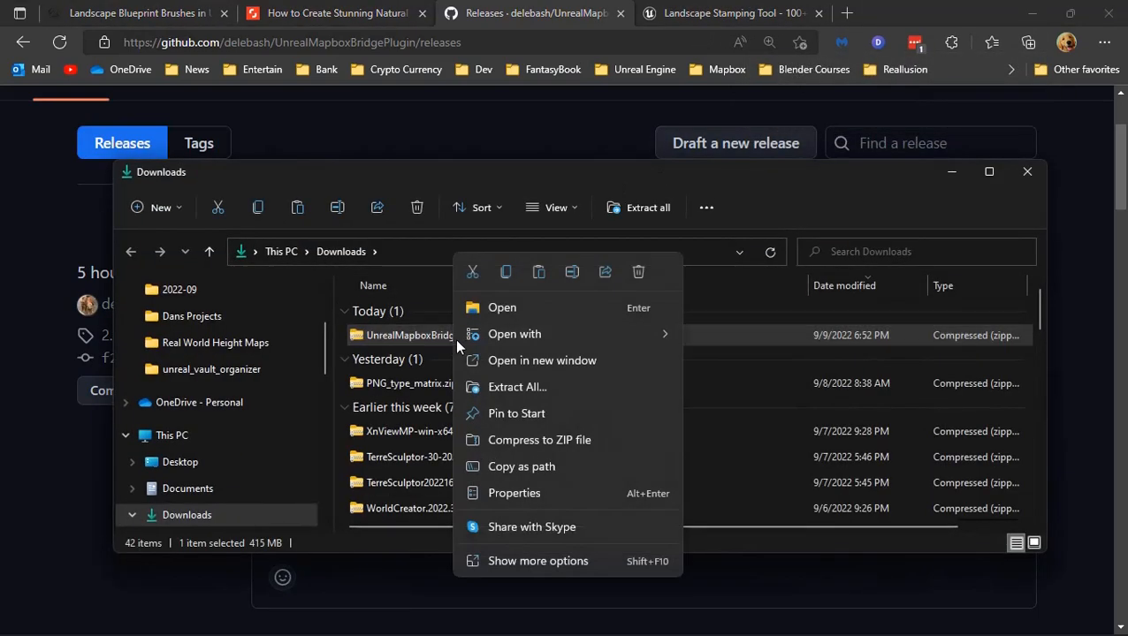
click(517, 387)
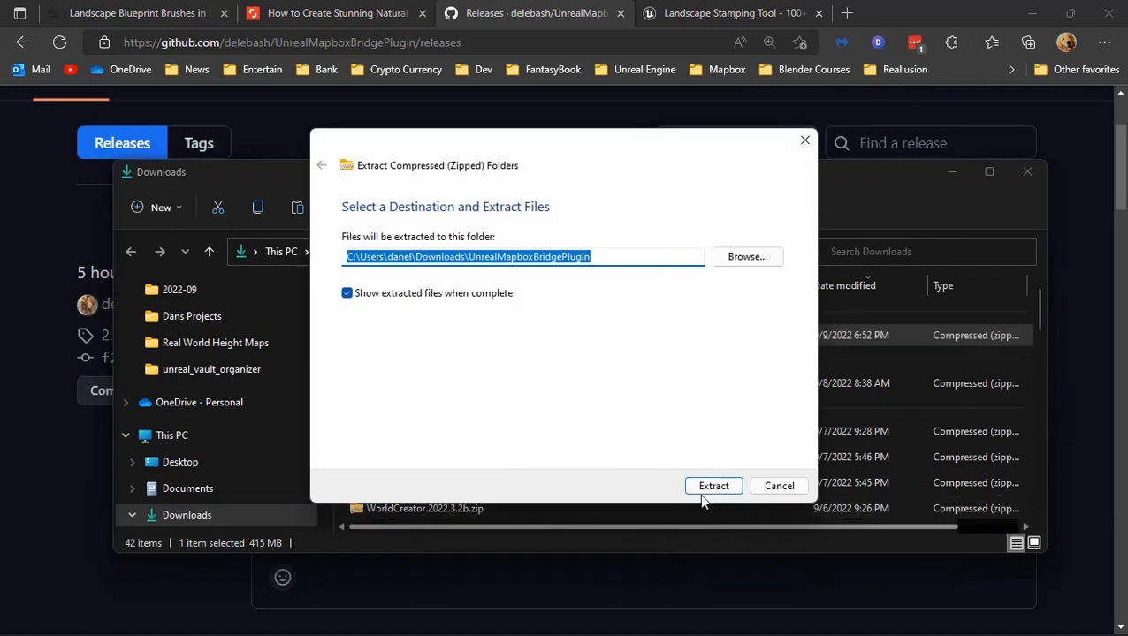
click(700, 492)
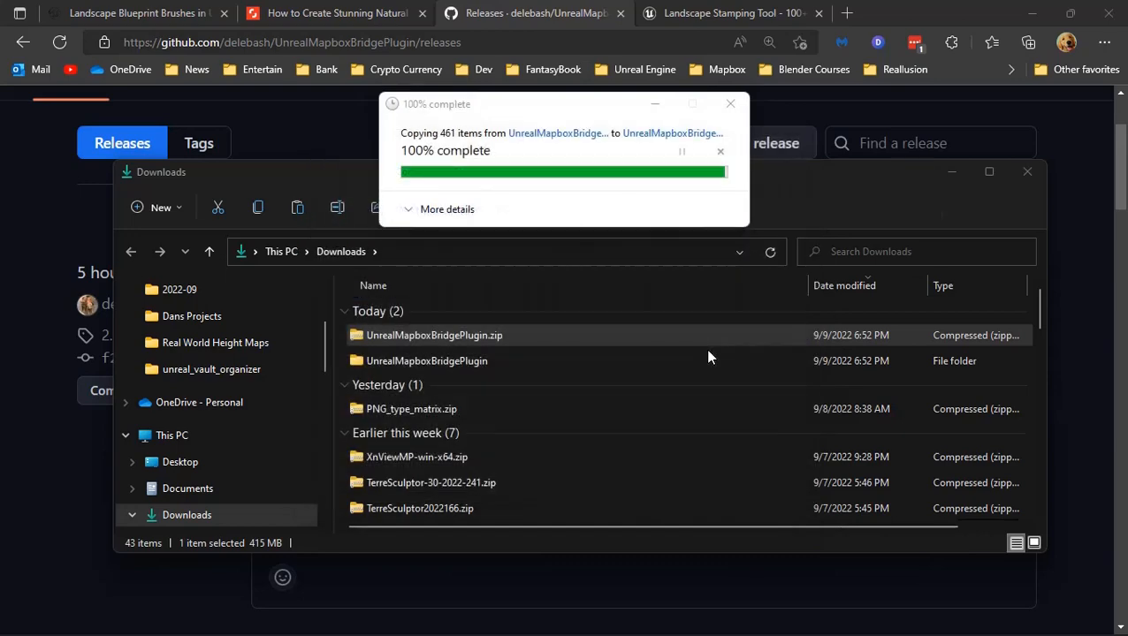
Step: Check the contents of the extracted plugin, copy its inner UnrealMapboxBridgePlugin folder and go to This PC
double_click(417, 334)
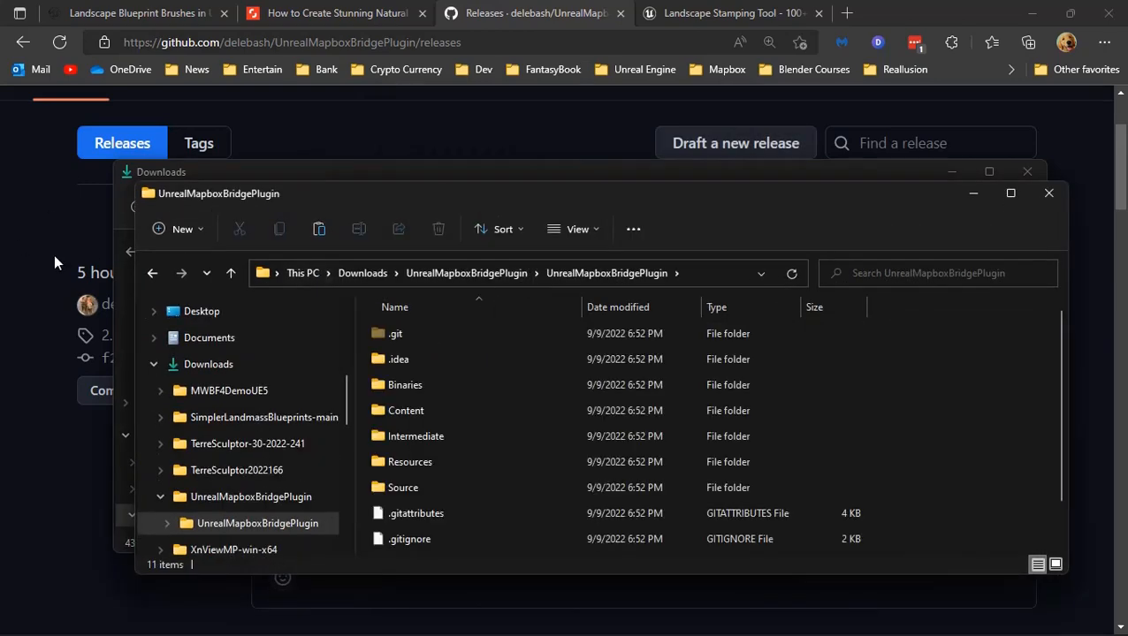
click(150, 275)
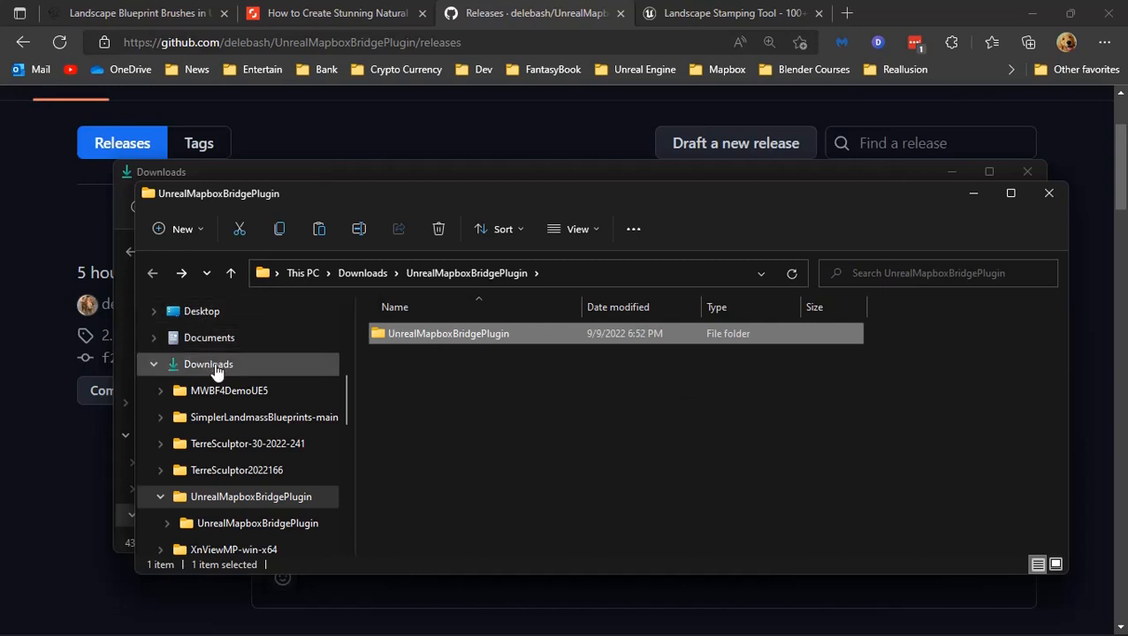
scroll(221, 395, down, 1)
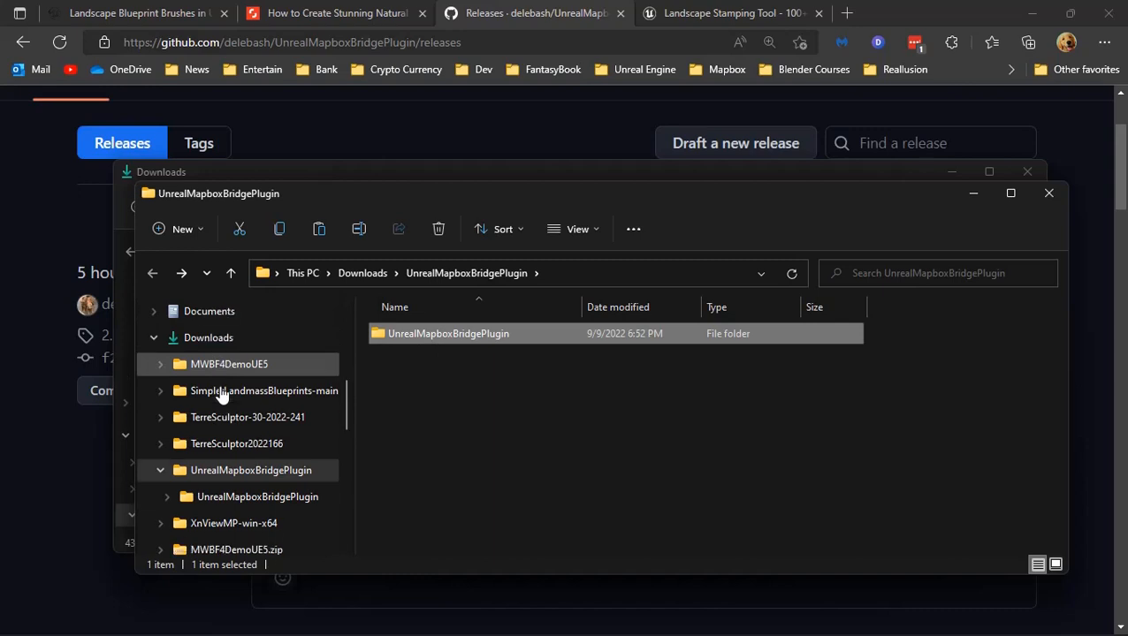
scroll(212, 357, up, 3)
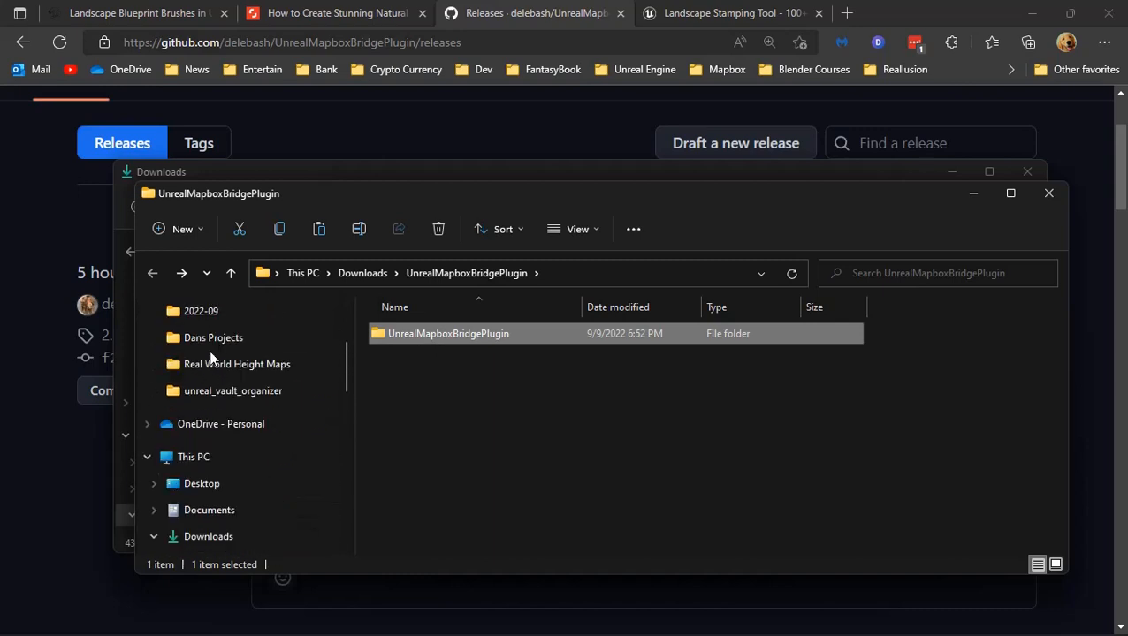
click(181, 462)
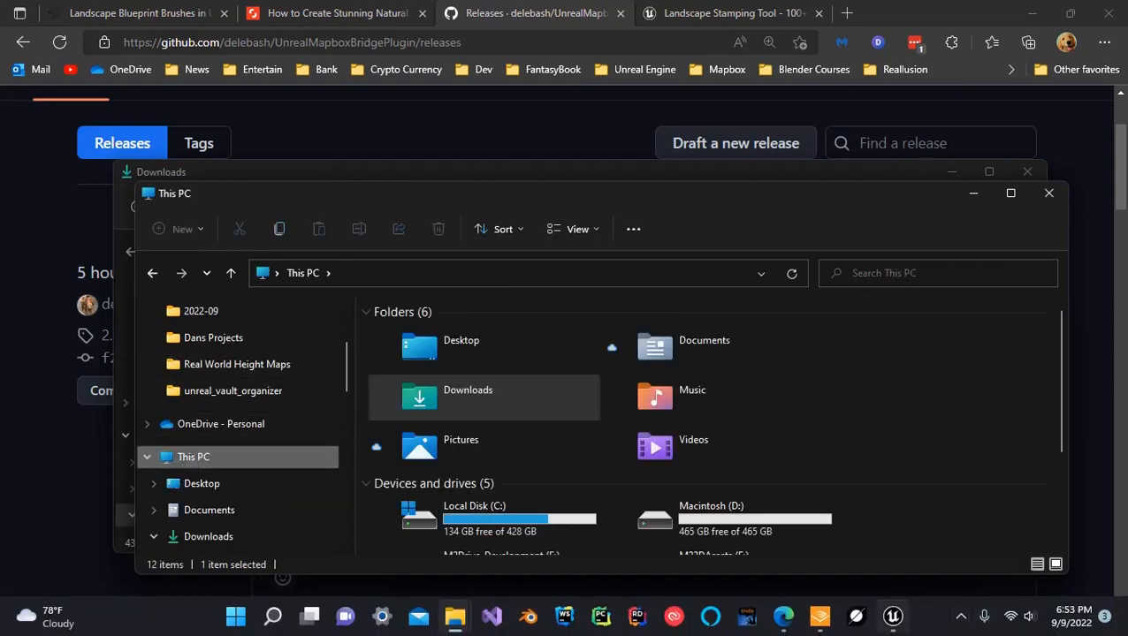
Step: Switch to Unreal Editor and close the open MapboxTest project
click(893, 616)
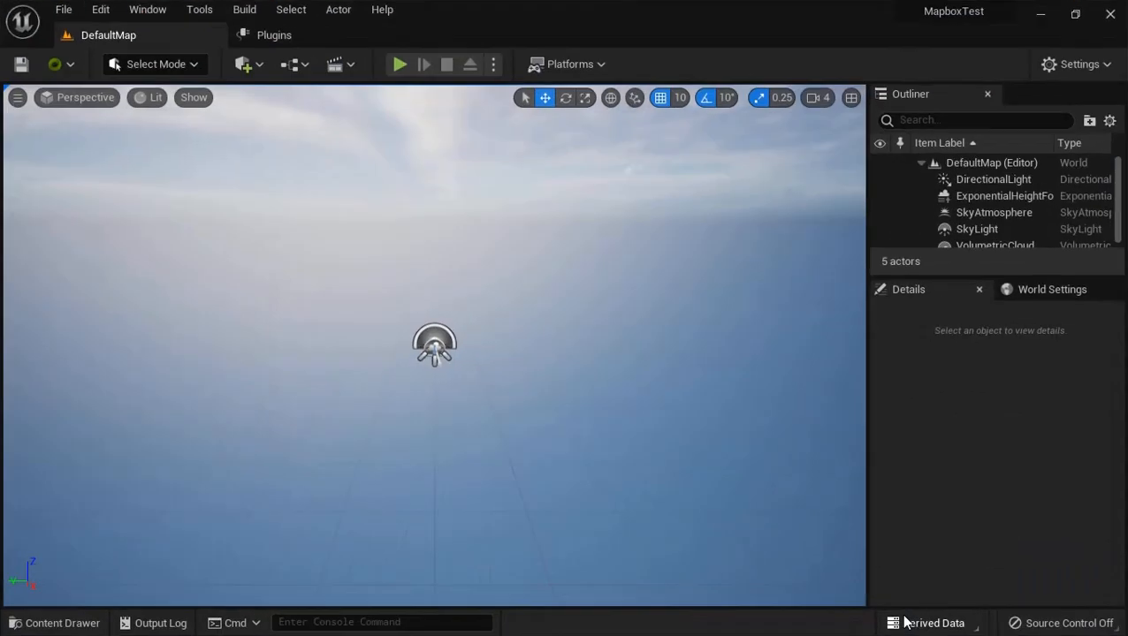
click(1110, 12)
Step: Open the MapboxTest project folder under 3DProjects, github, Unreal on the M2Drive_Development (E:) drive
scroll(704, 414, down, 2)
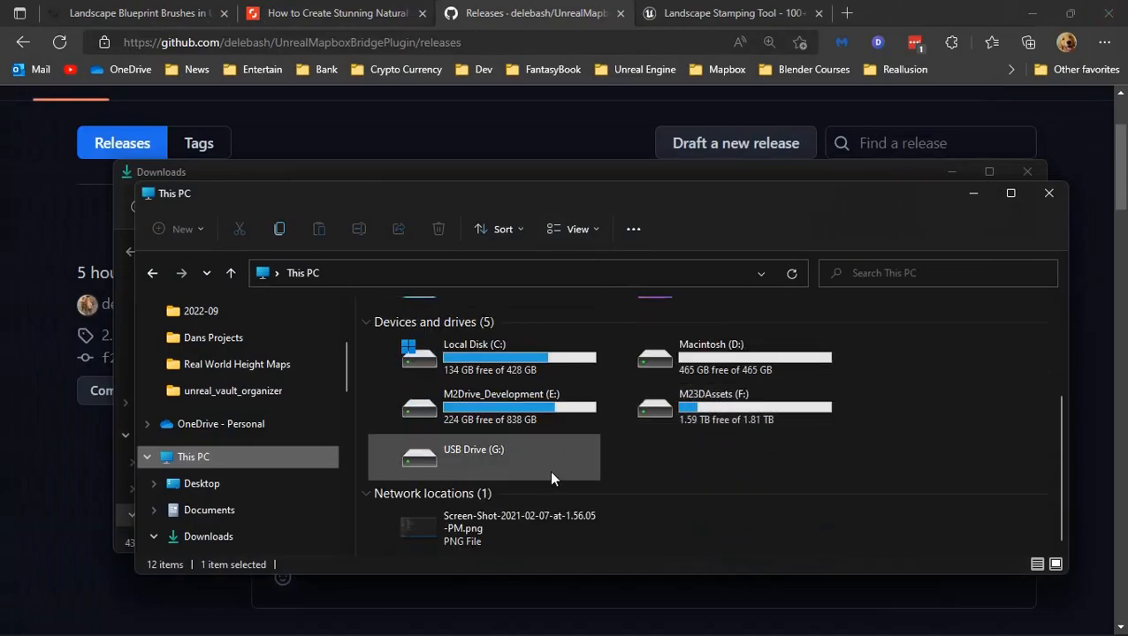
double_click(548, 408)
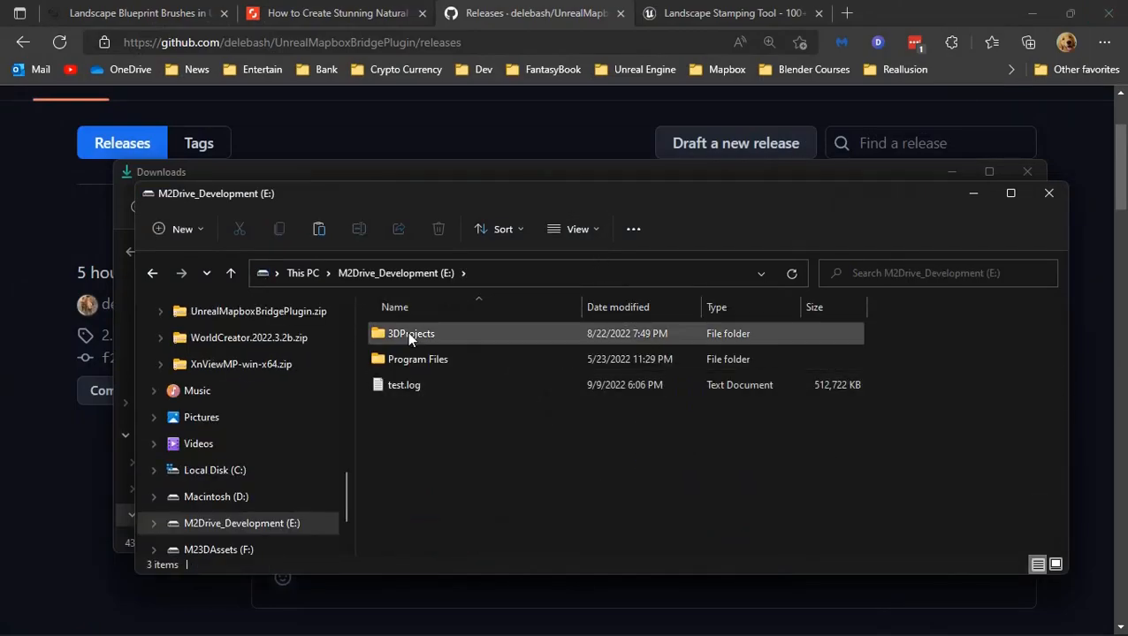
double_click(407, 333)
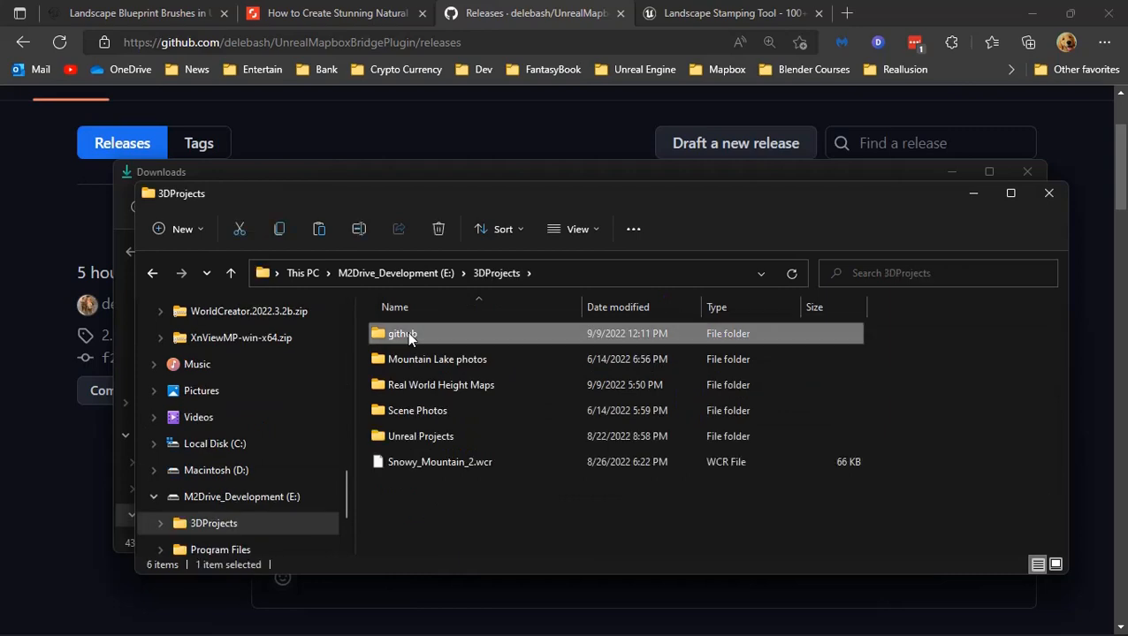
double_click(408, 333)
double_click(408, 333)
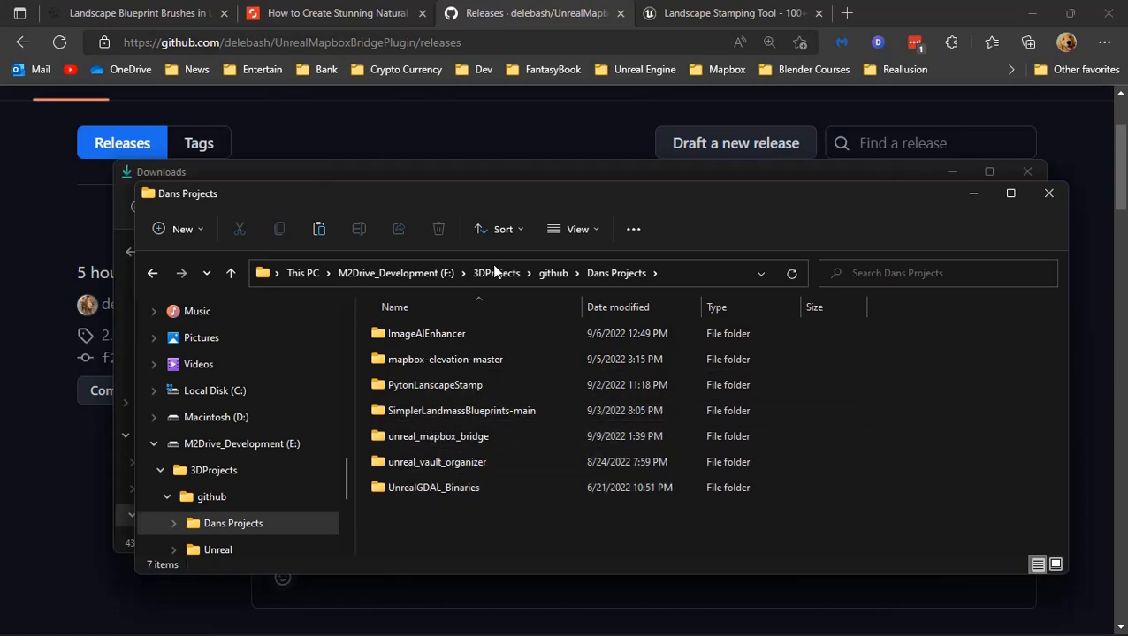
click(550, 273)
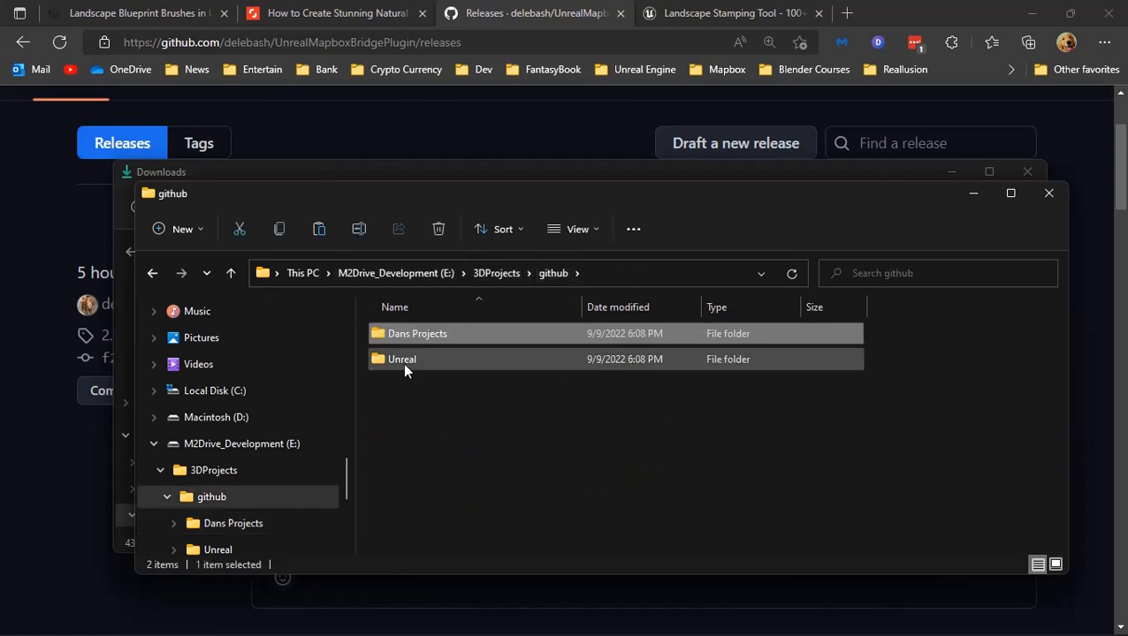
double_click(404, 364)
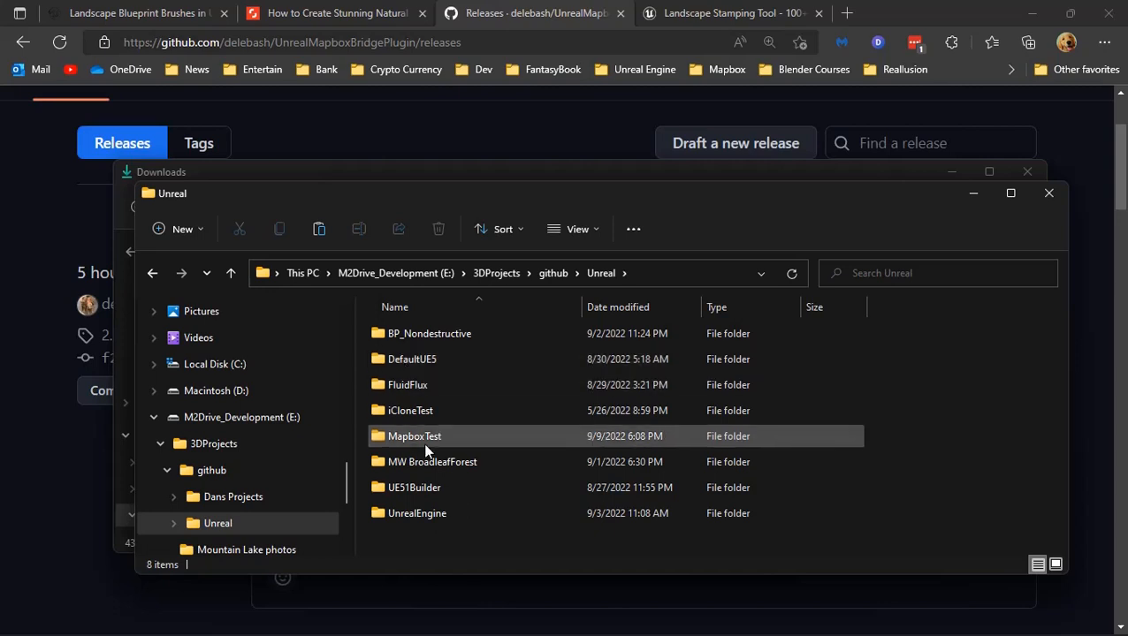
double_click(425, 438)
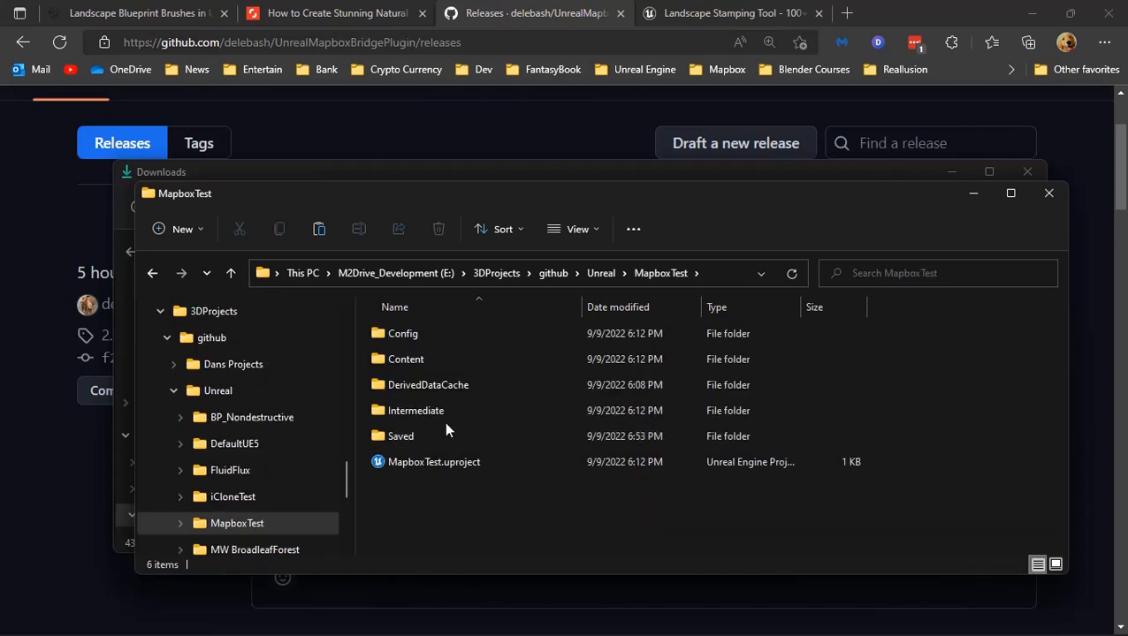
Step: Create a new folder named Plugins in the MapboxTest project folder
right_click(419, 538)
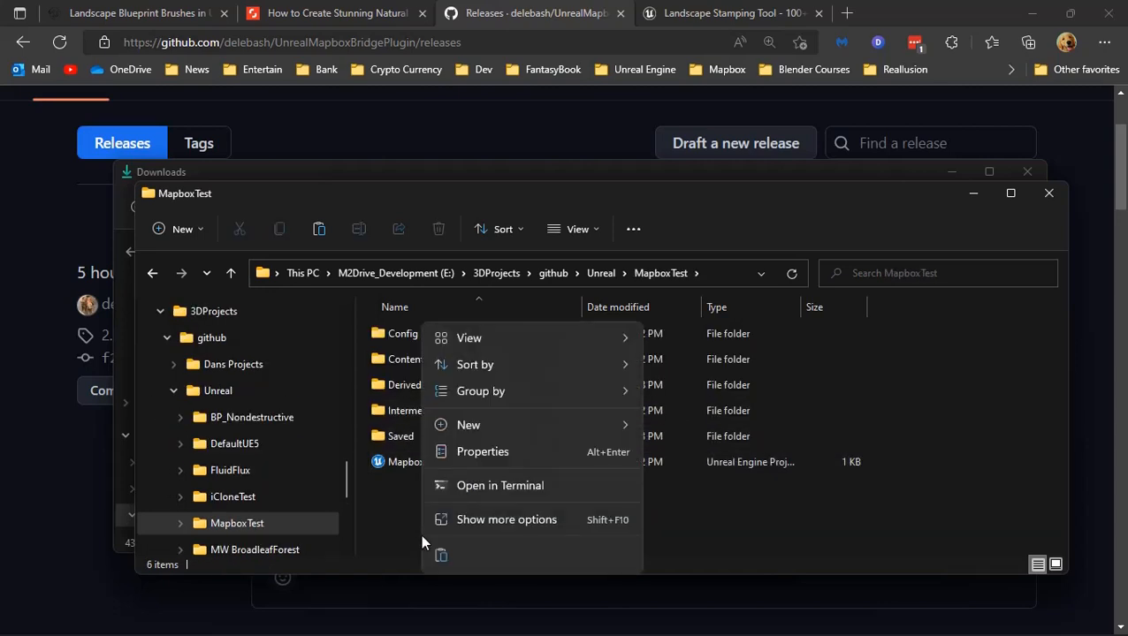
mouse_move(473, 430)
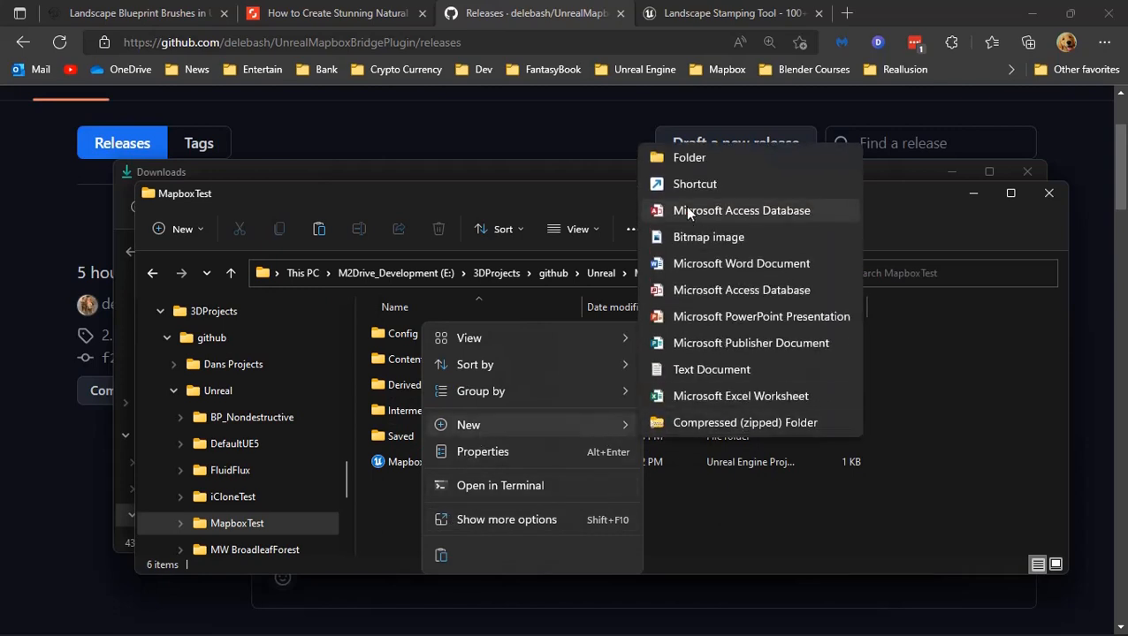
click(690, 159)
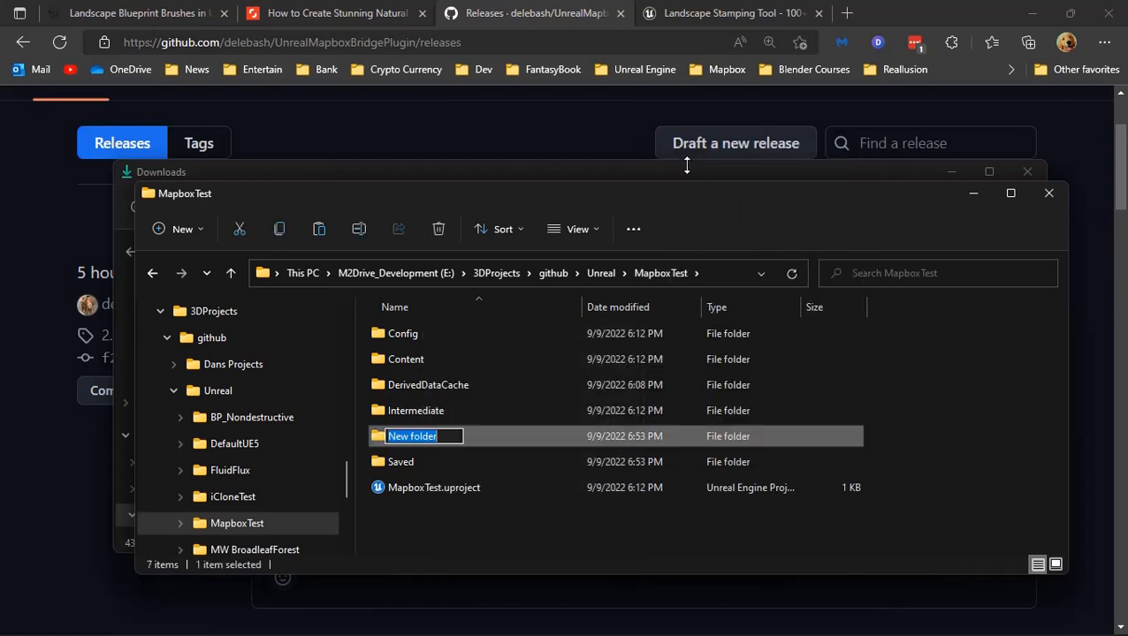
text(Plugins)
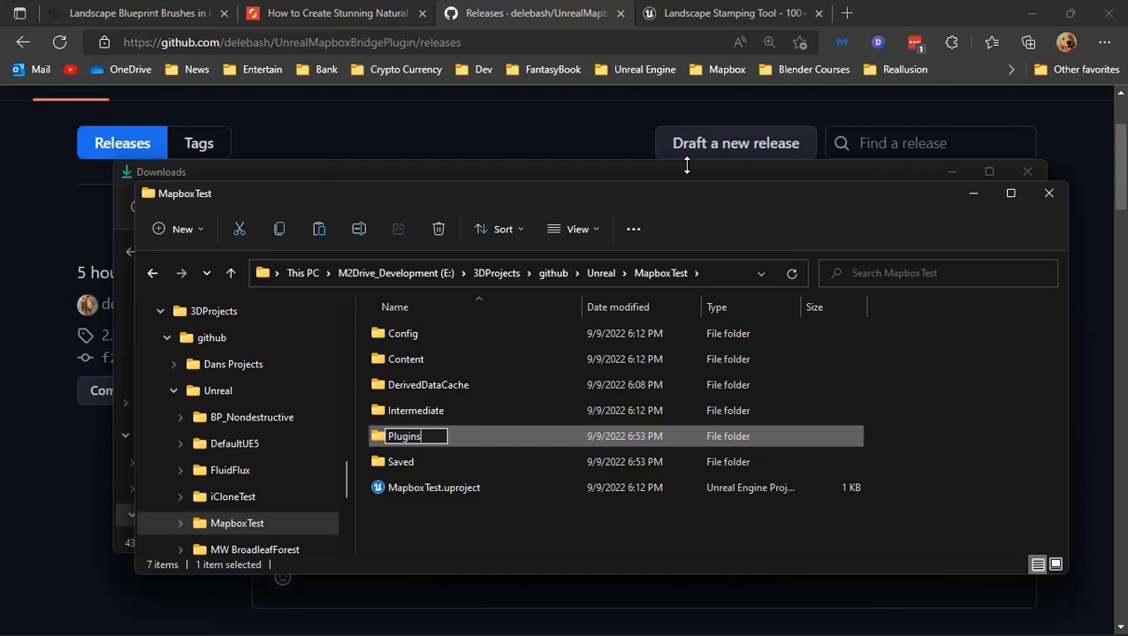
click(560, 536)
Step: Paste the copied UnrealMapboxBridgePlugin folder into Plugins and launch MapboxTest.uproject from the project folder
double_click(429, 437)
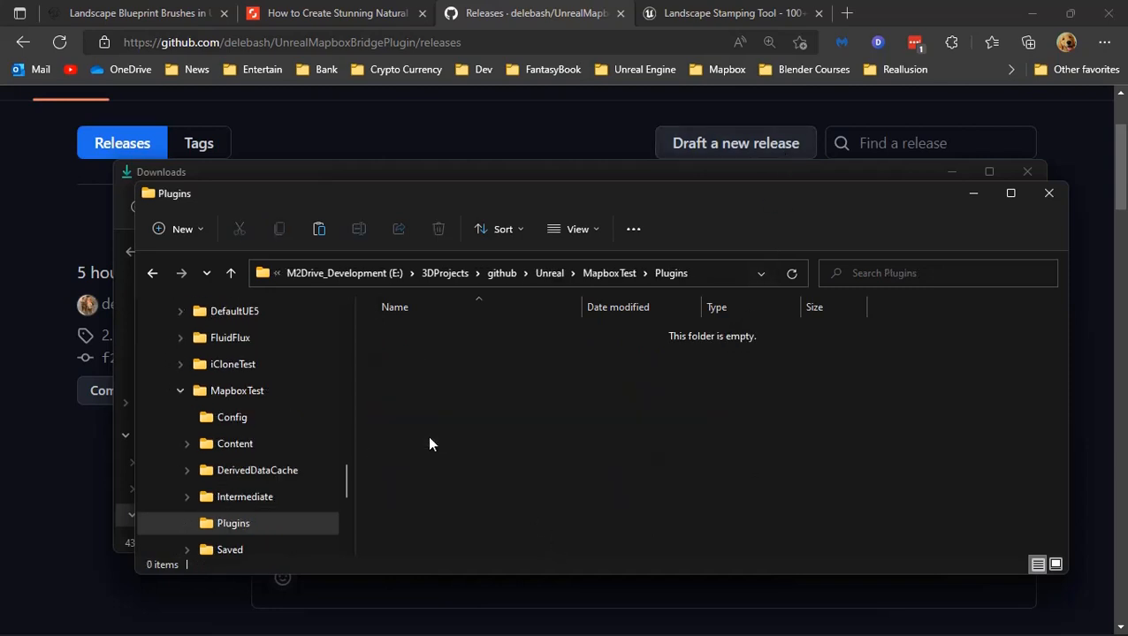
key(ctrl+v)
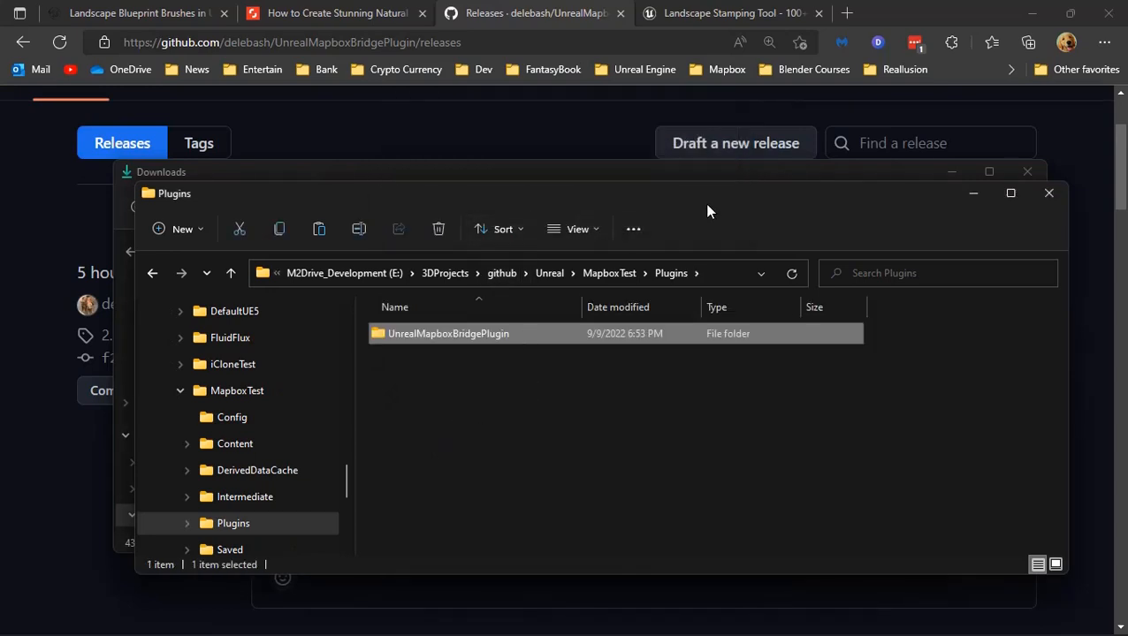
click(619, 273)
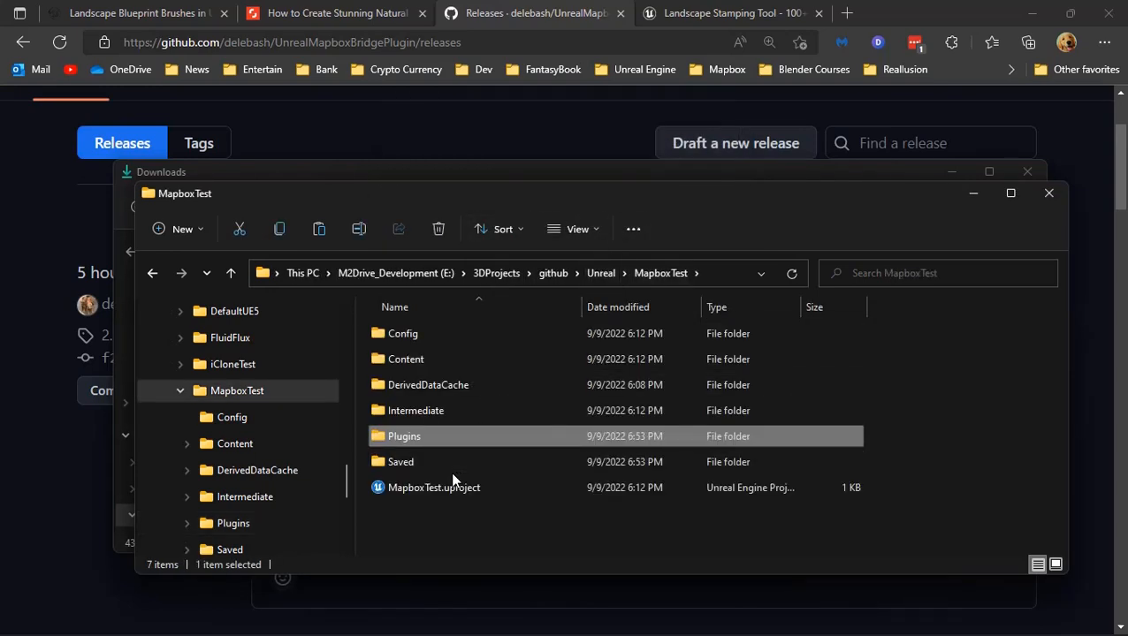
double_click(436, 491)
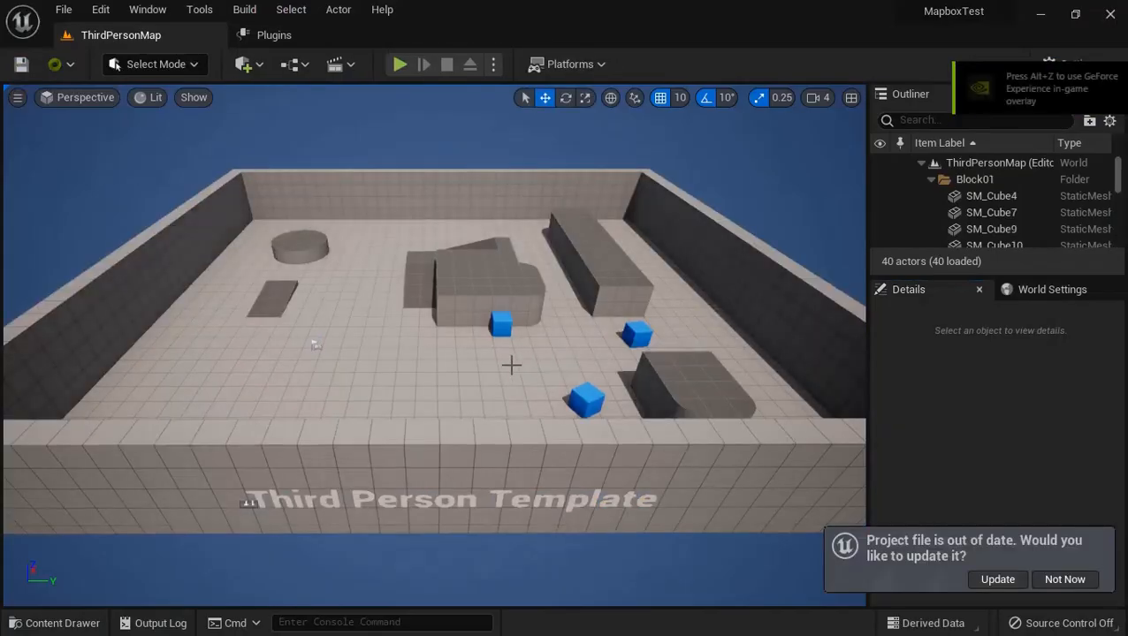
Step: Open the DefaultMap level from the Maps content folder and update the out-of-date project file
click(88, 623)
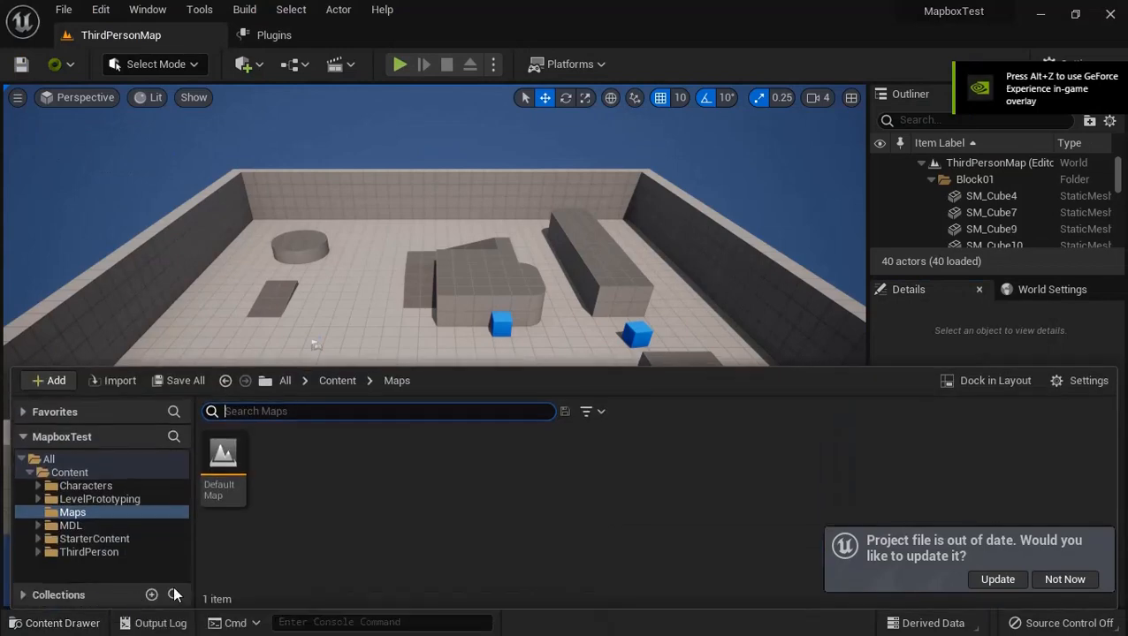
click(228, 453)
double_click(228, 452)
click(371, 252)
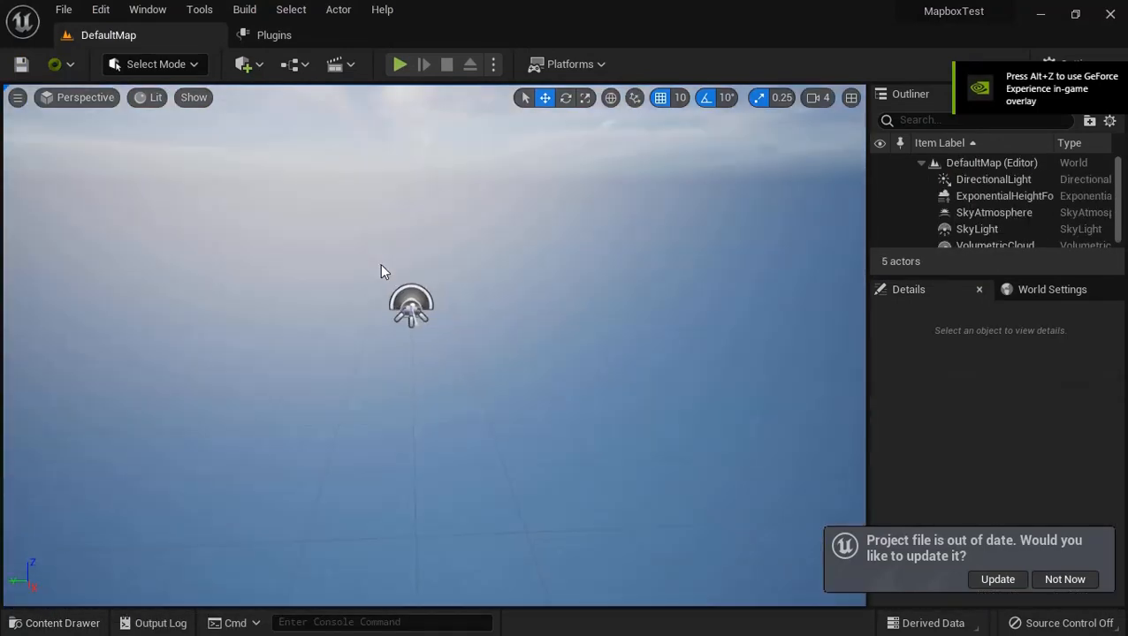
click(997, 579)
Step: Search the project's plugins for "landm" to check whether Landmass is enabled, and close the plugin list
click(101, 9)
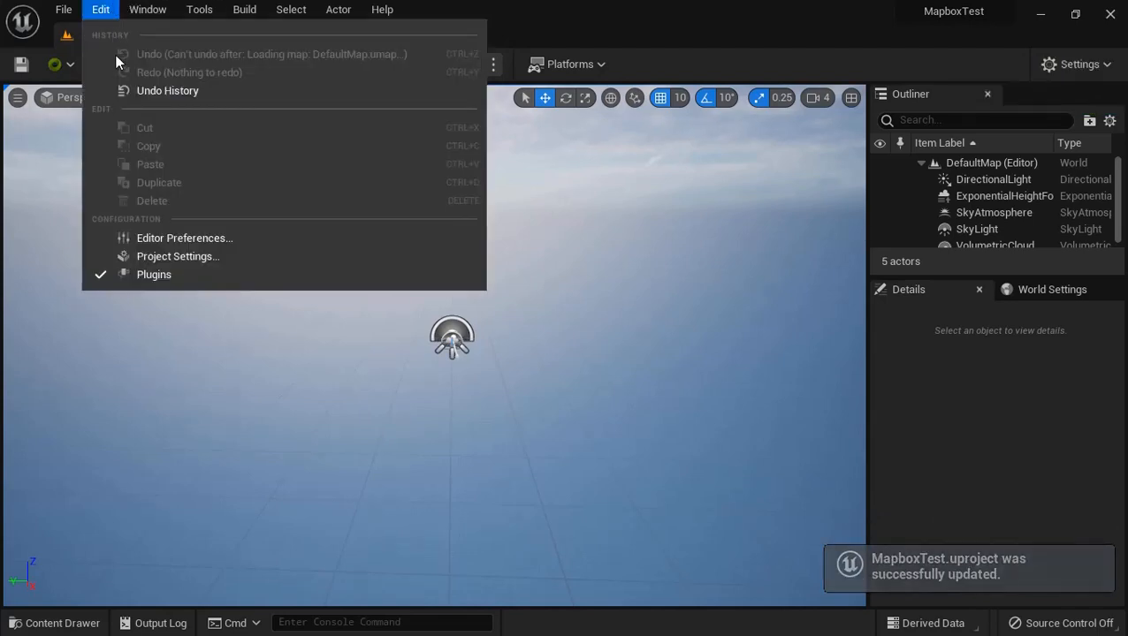
click(156, 280)
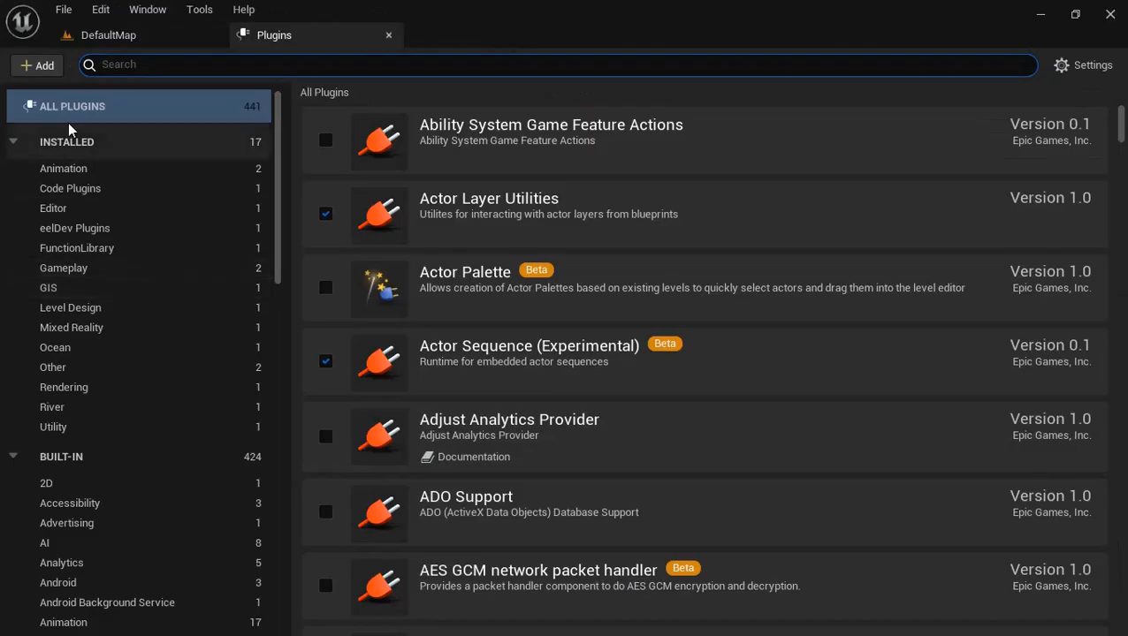
text(landm)
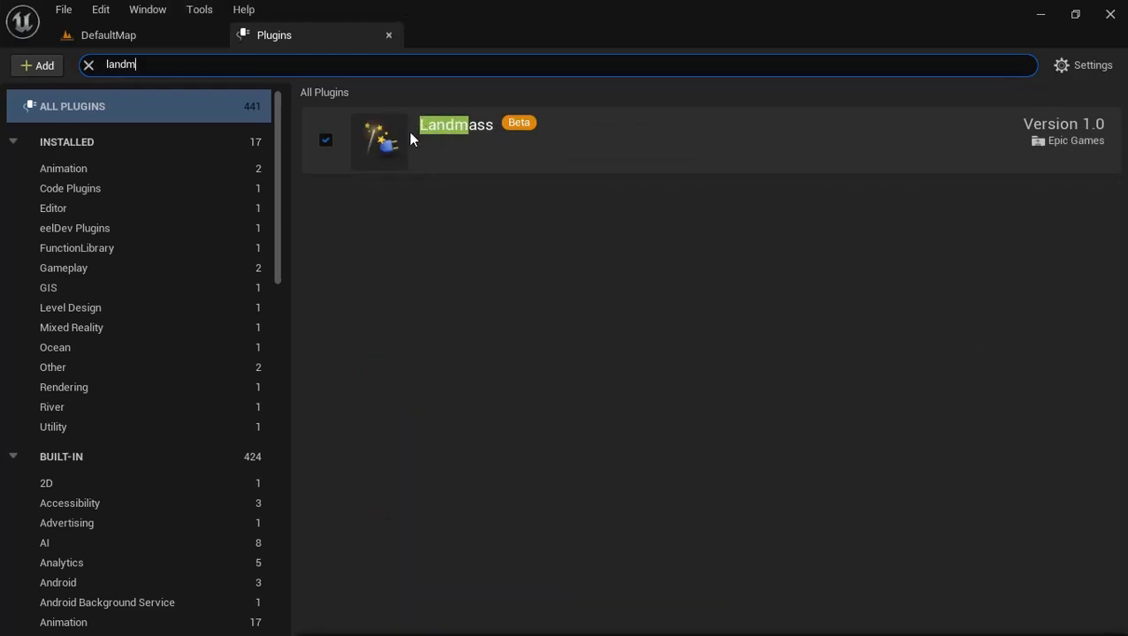
click(389, 36)
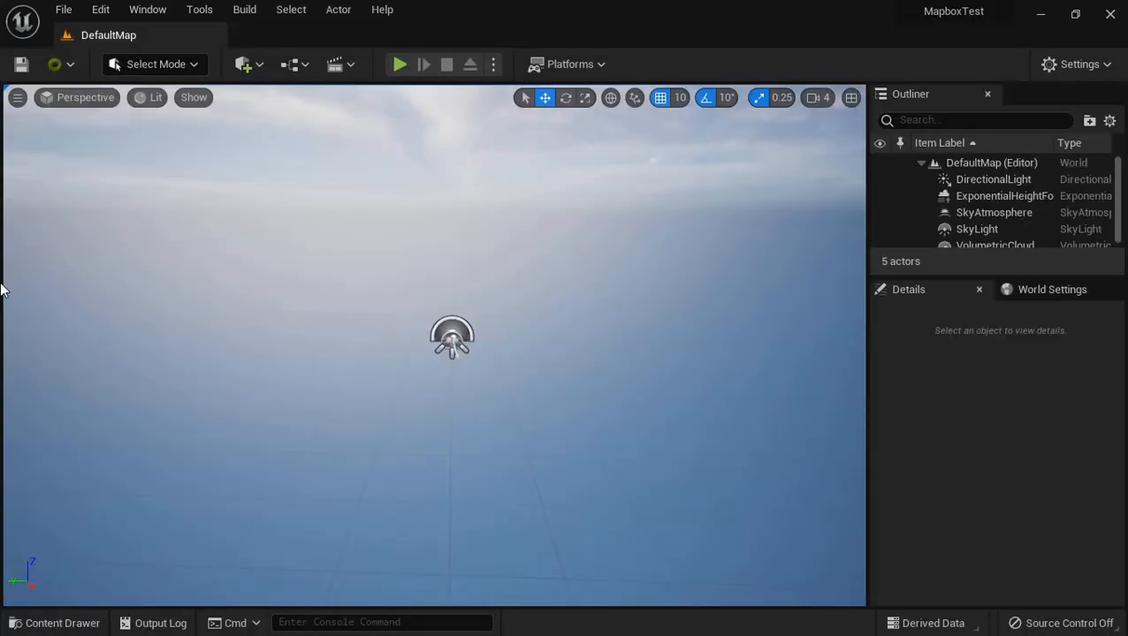
Step: Create a new landscape with edit layers enabled, 2×2 Sections per component and 16 × 16 components
click(136, 66)
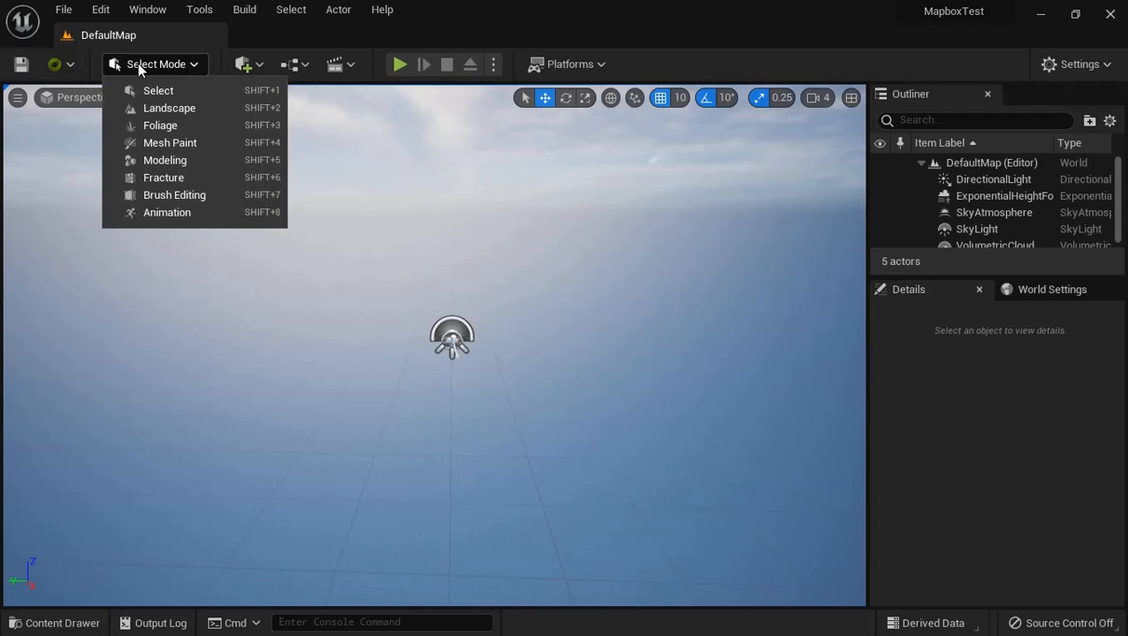
click(156, 108)
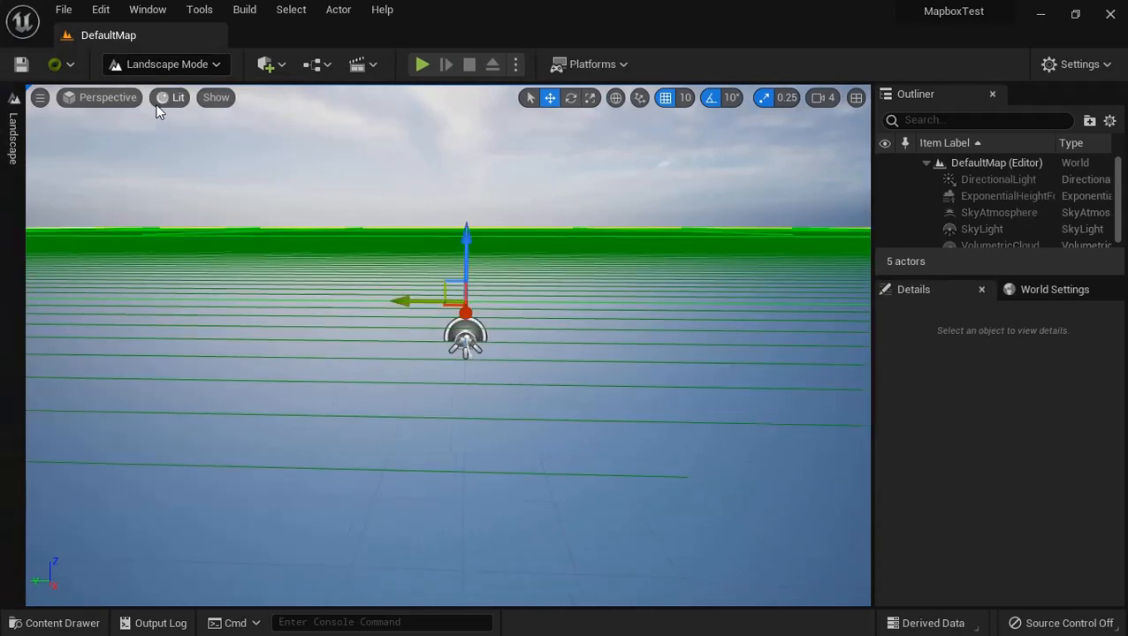
click(13, 152)
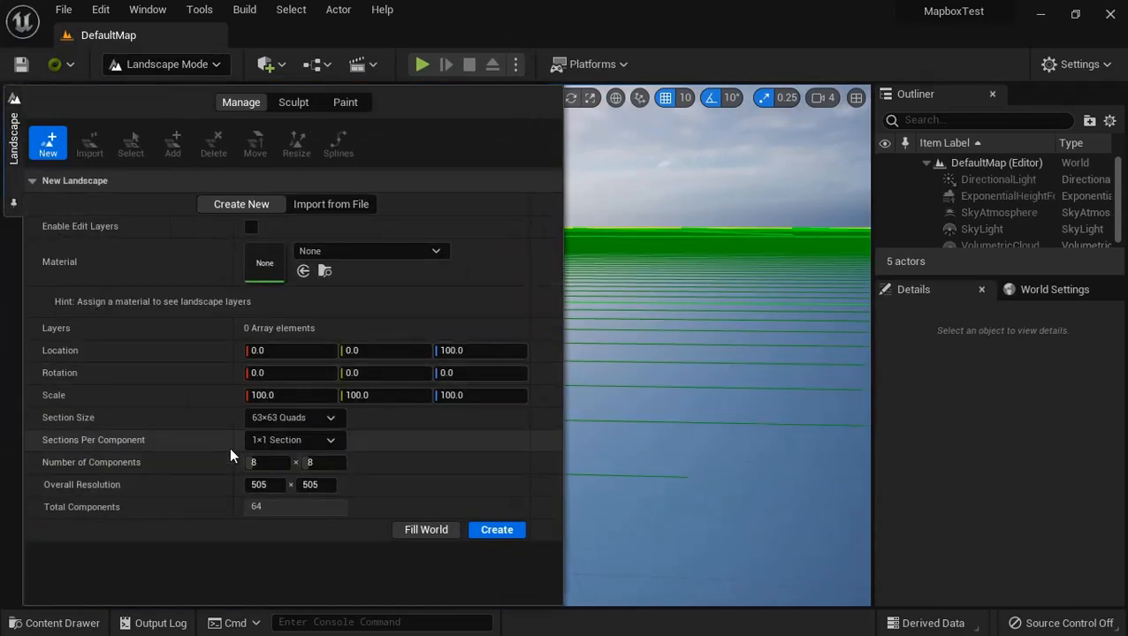
click(291, 439)
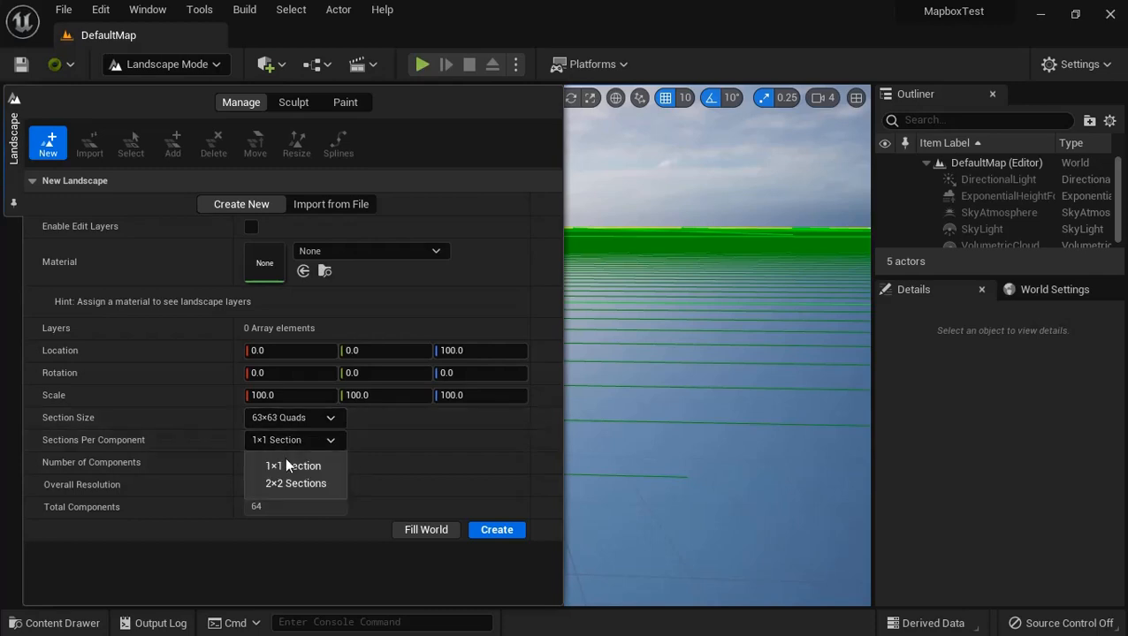
click(279, 484)
drag(264, 456, 338, 457)
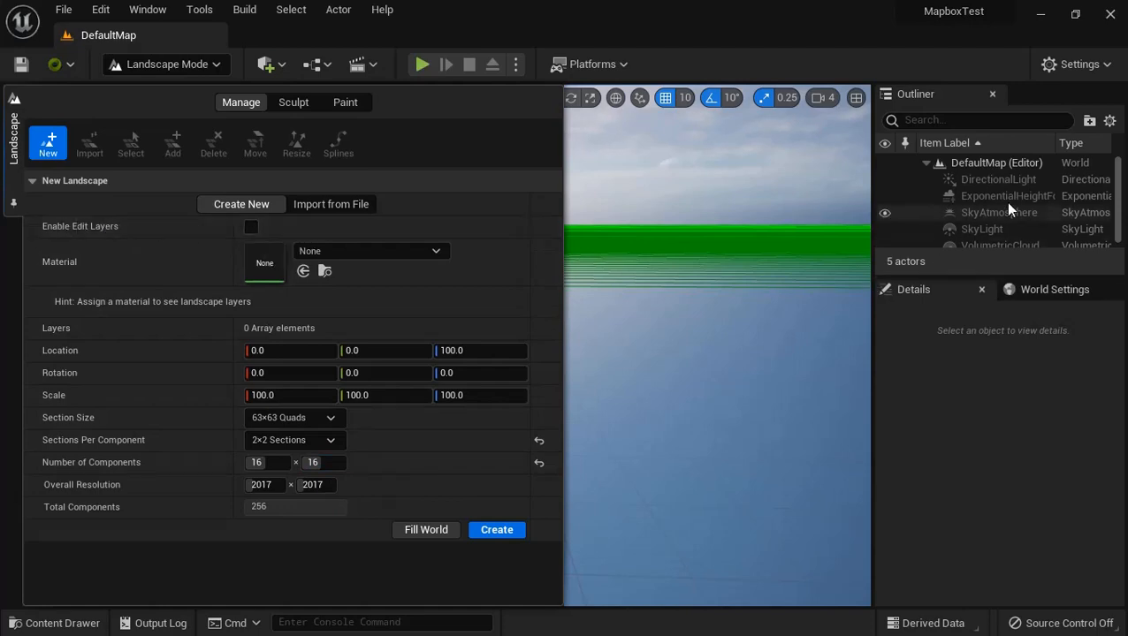
click(251, 229)
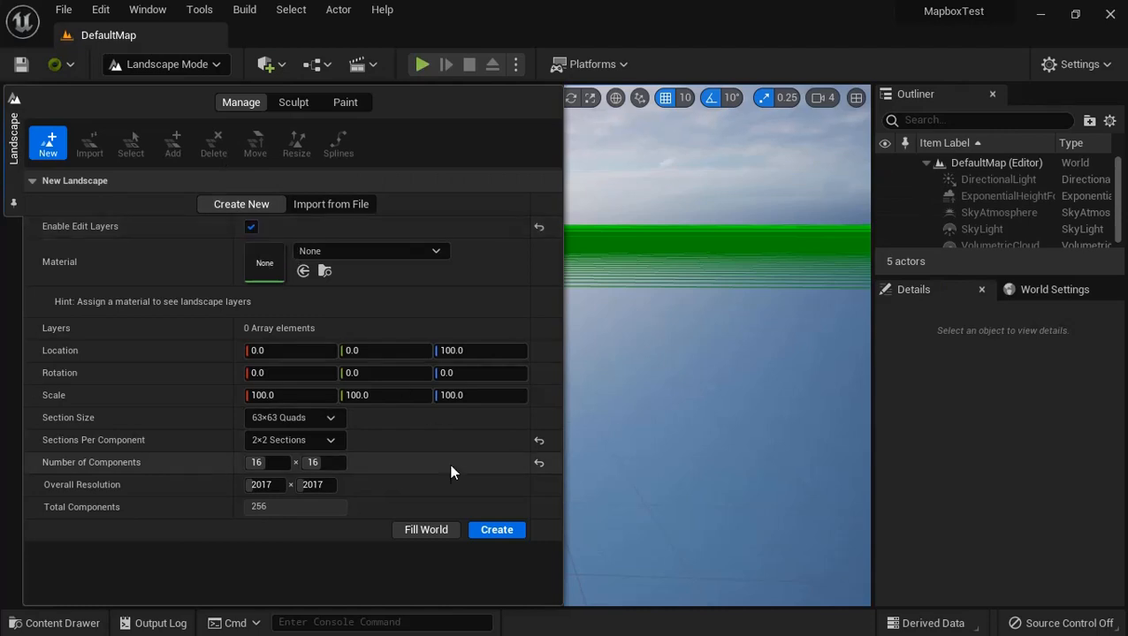
click(495, 530)
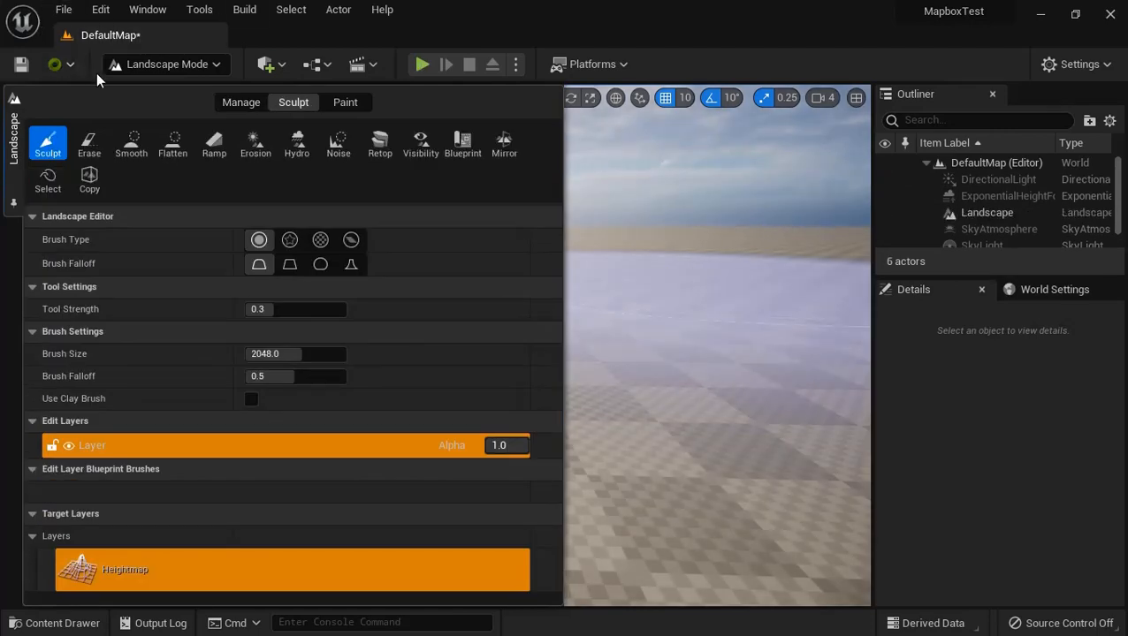
Step: Activate the landscape's Blueprint sculpt tool, and return the editor to Select mode
click(463, 144)
click(172, 65)
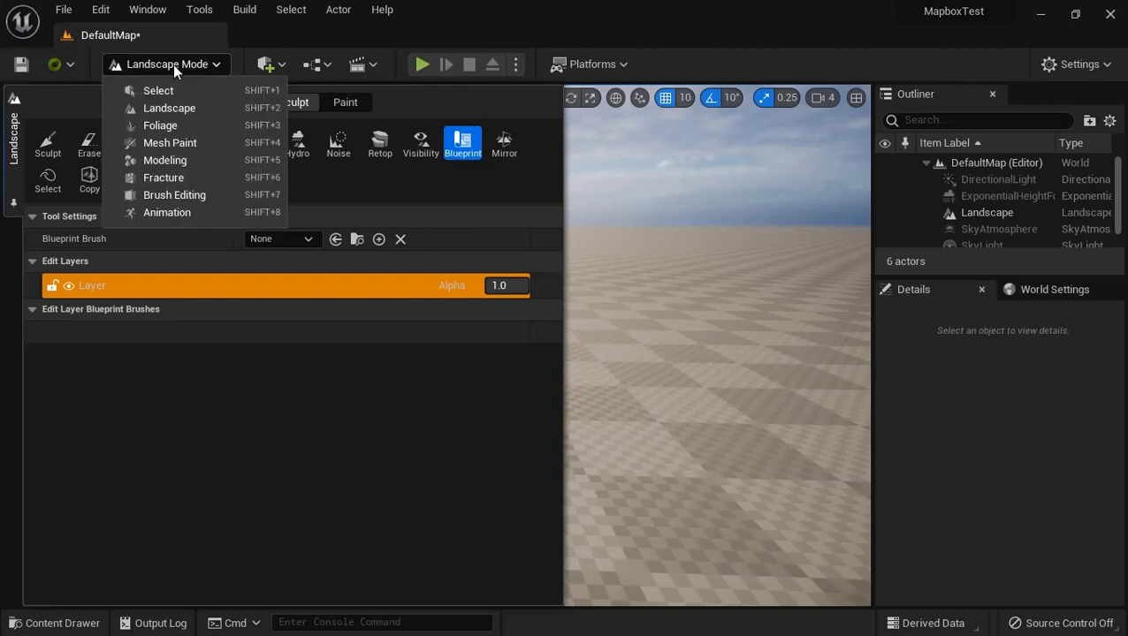
click(168, 88)
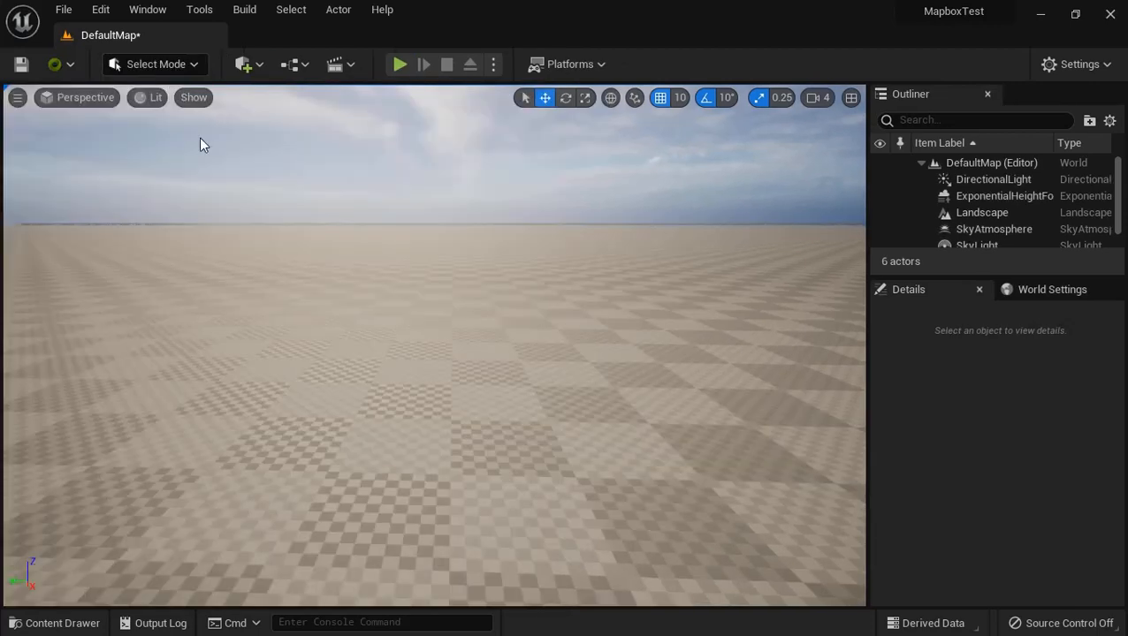
Step: Show plugin content in the content browser, open the Blueprints folder of UnrealMapboxBridge Content and widen the folder tree
click(53, 623)
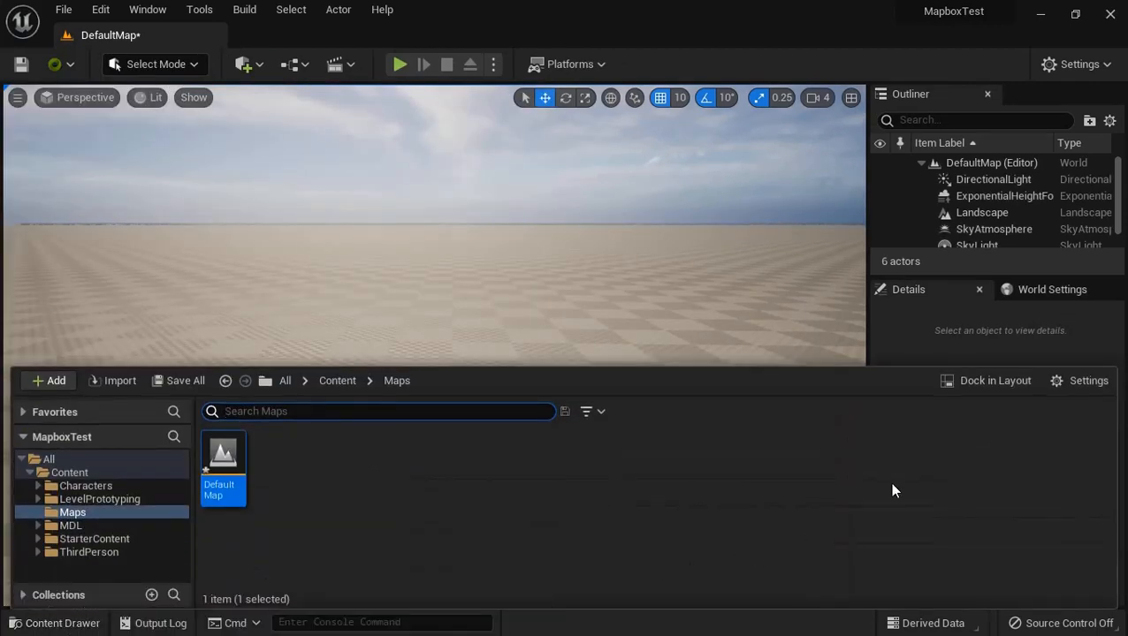
click(1072, 382)
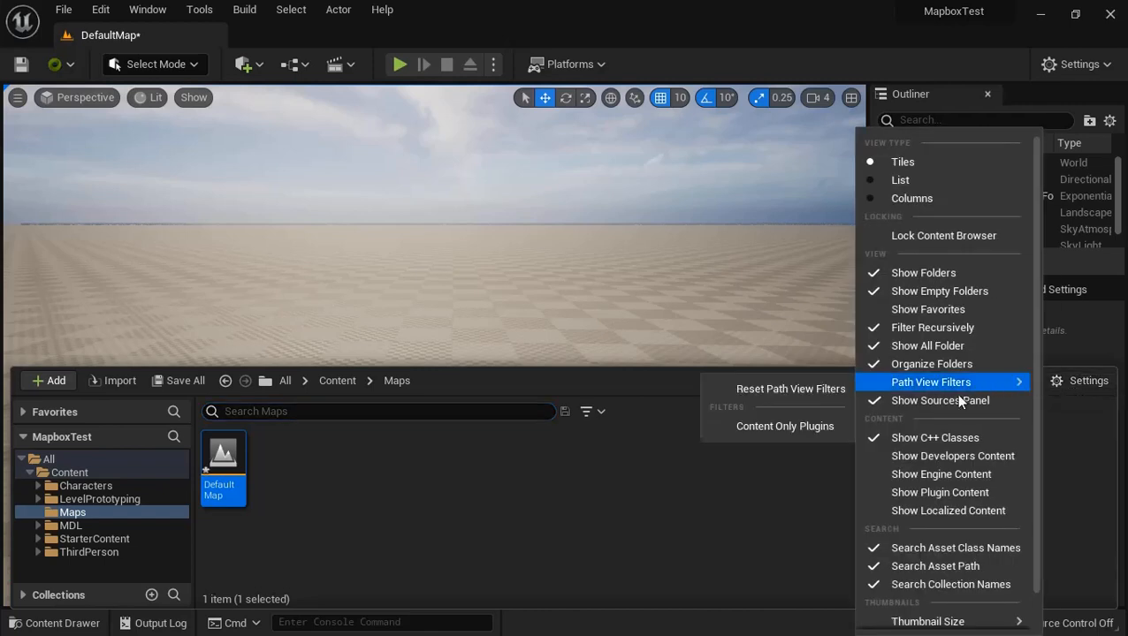
click(951, 493)
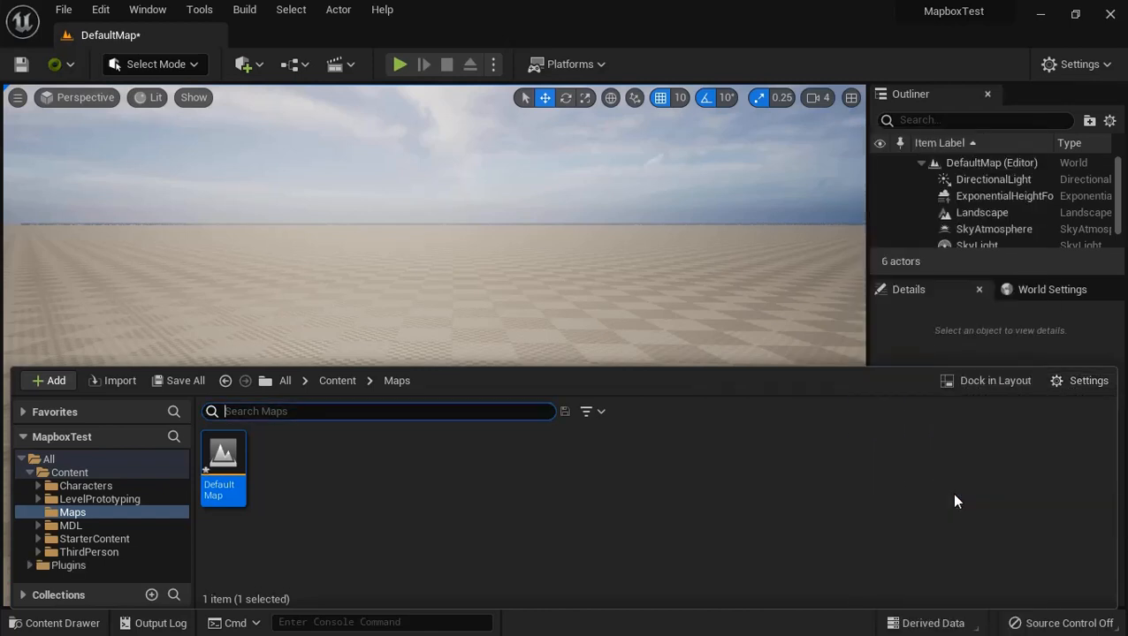
click(70, 564)
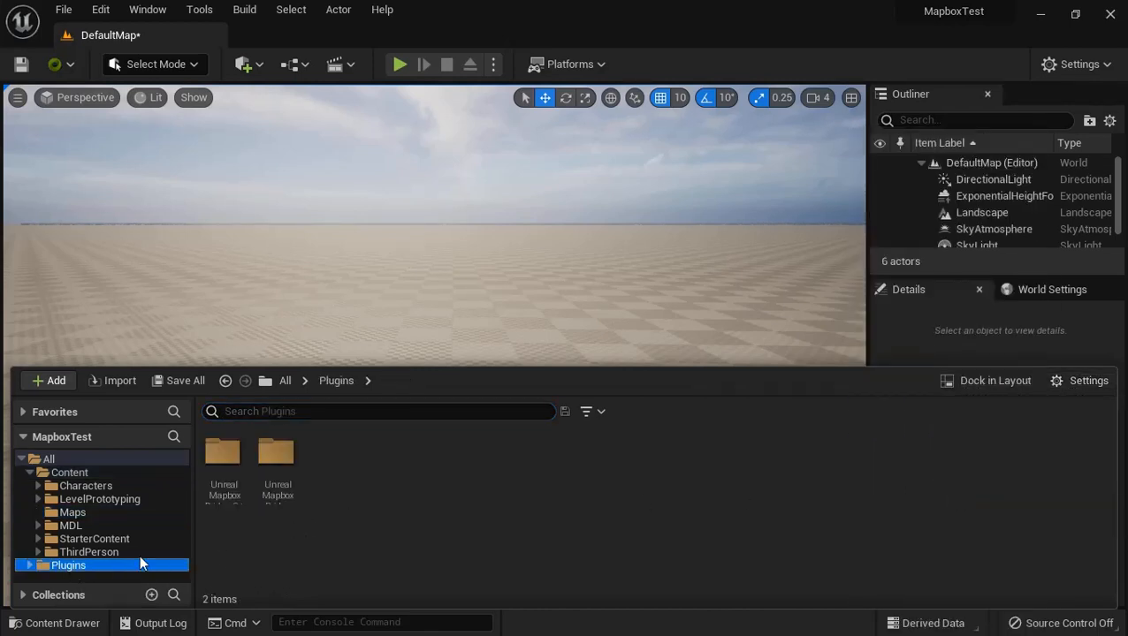
double_click(277, 455)
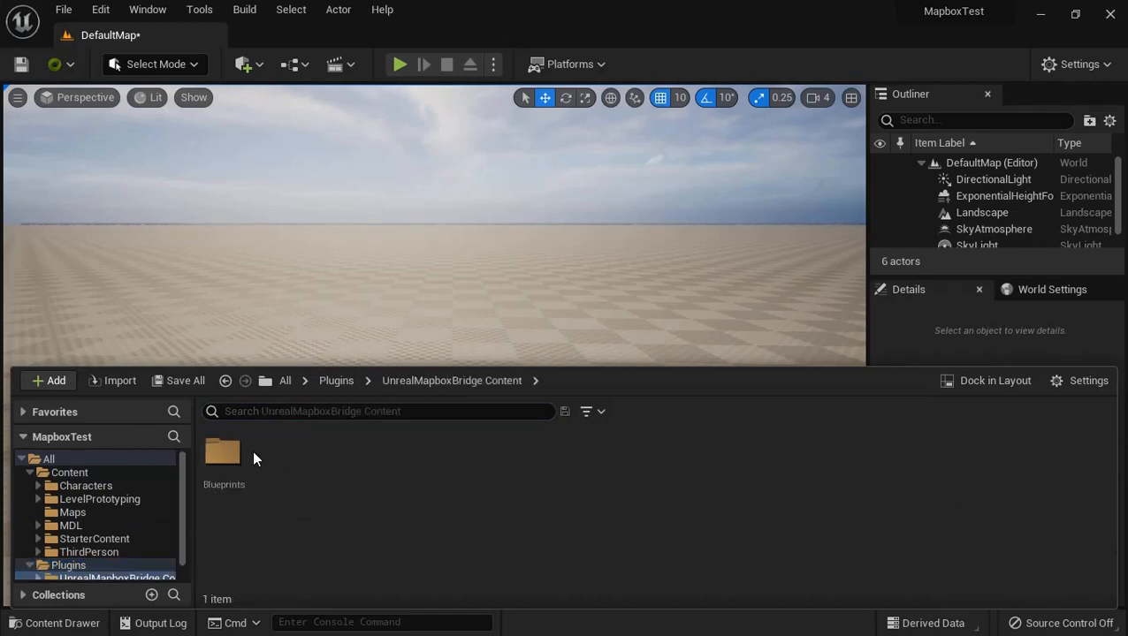
double_click(225, 455)
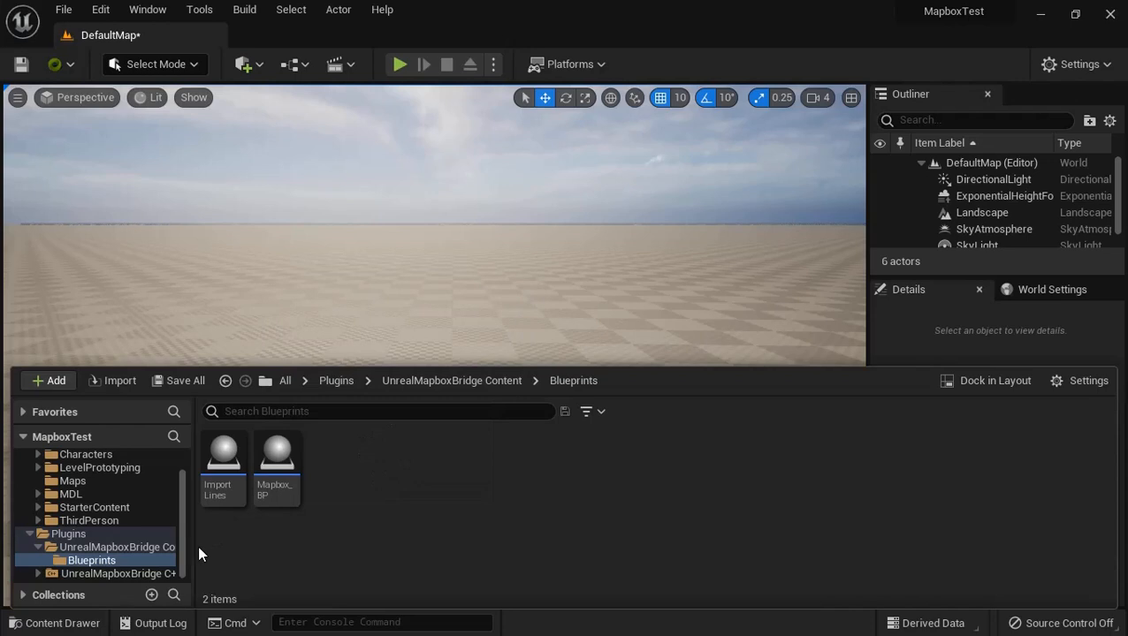
drag(186, 547, 315, 544)
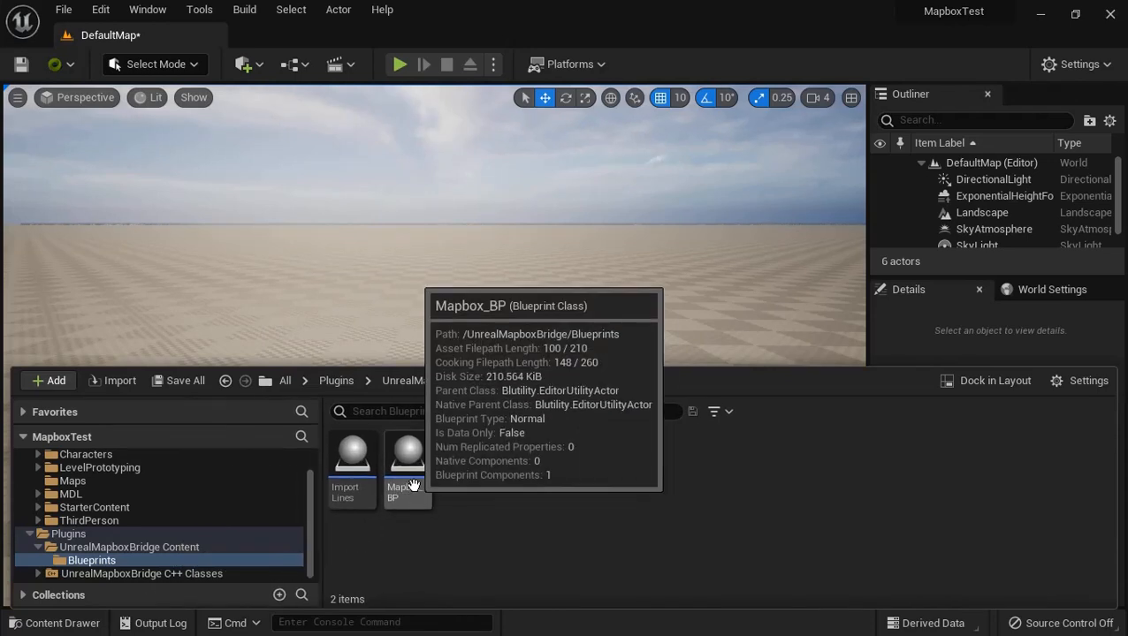
Step: Place the Mapbox_BP blueprint in the level on the landscape, and launch its Select Map window maximized
drag(397, 477, 595, 237)
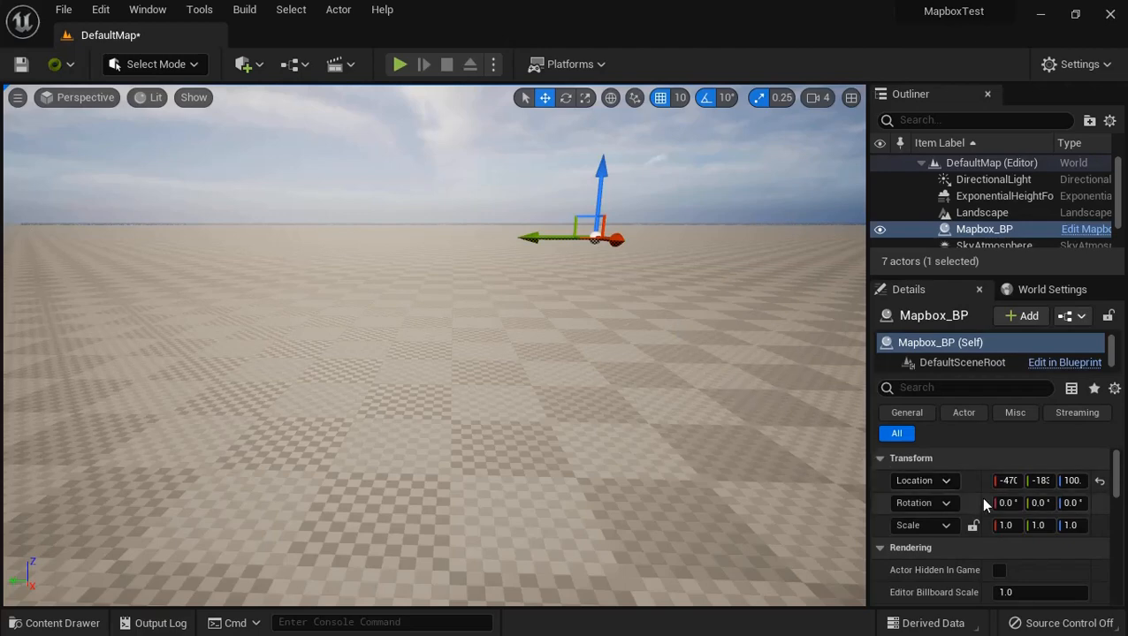
scroll(973, 513, down, 3)
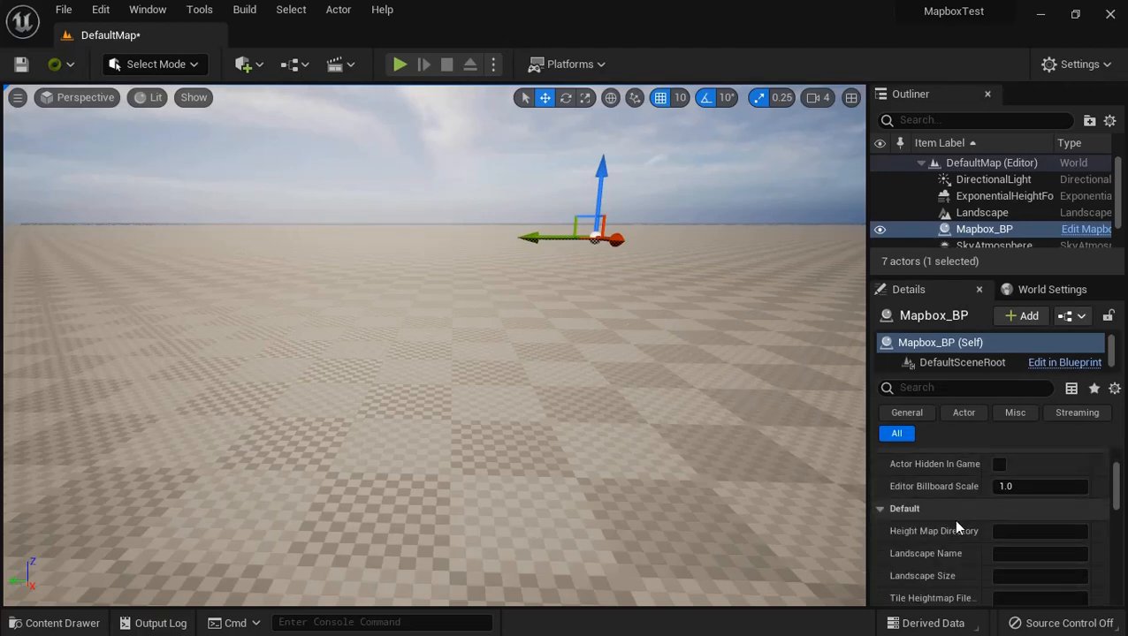
scroll(955, 523, down, 5)
scroll(968, 555, down, 3)
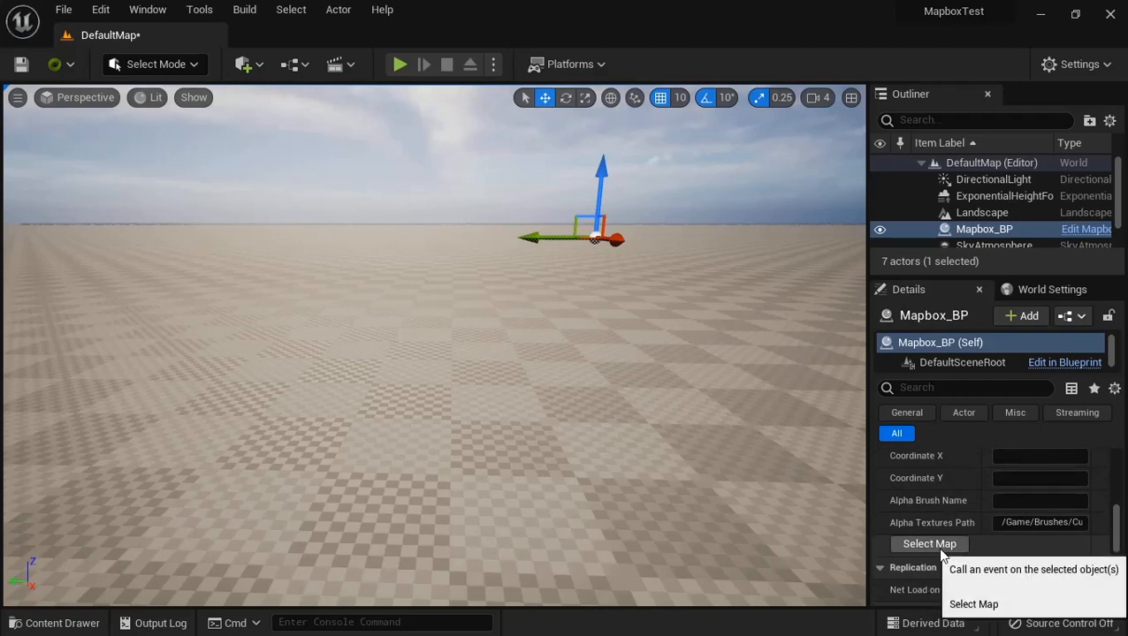
click(940, 547)
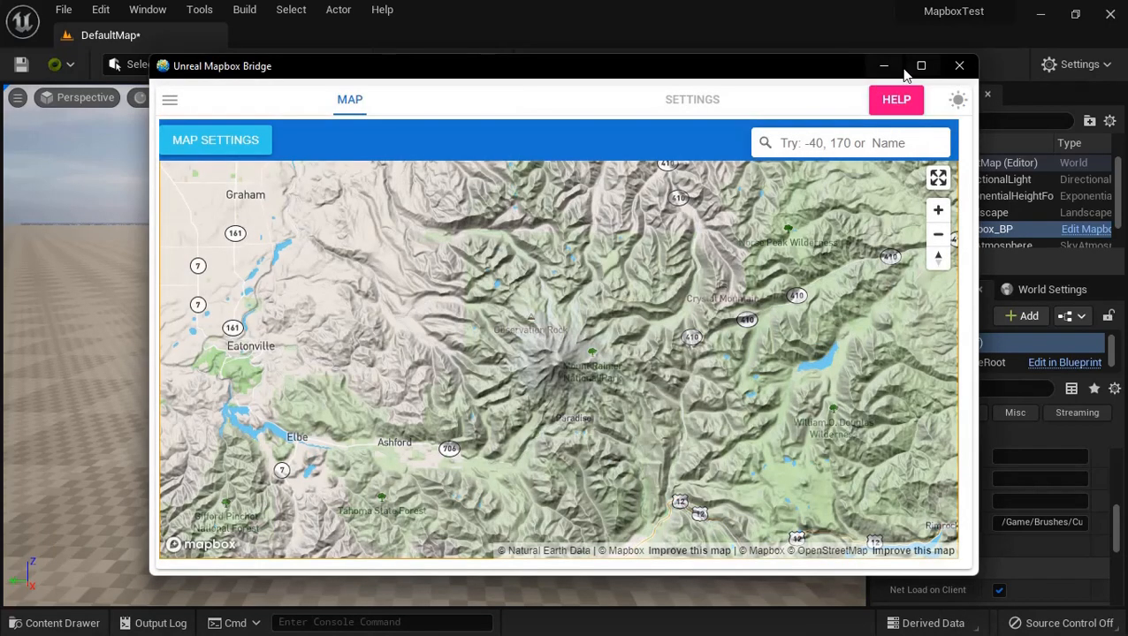
mouse_move(918, 71)
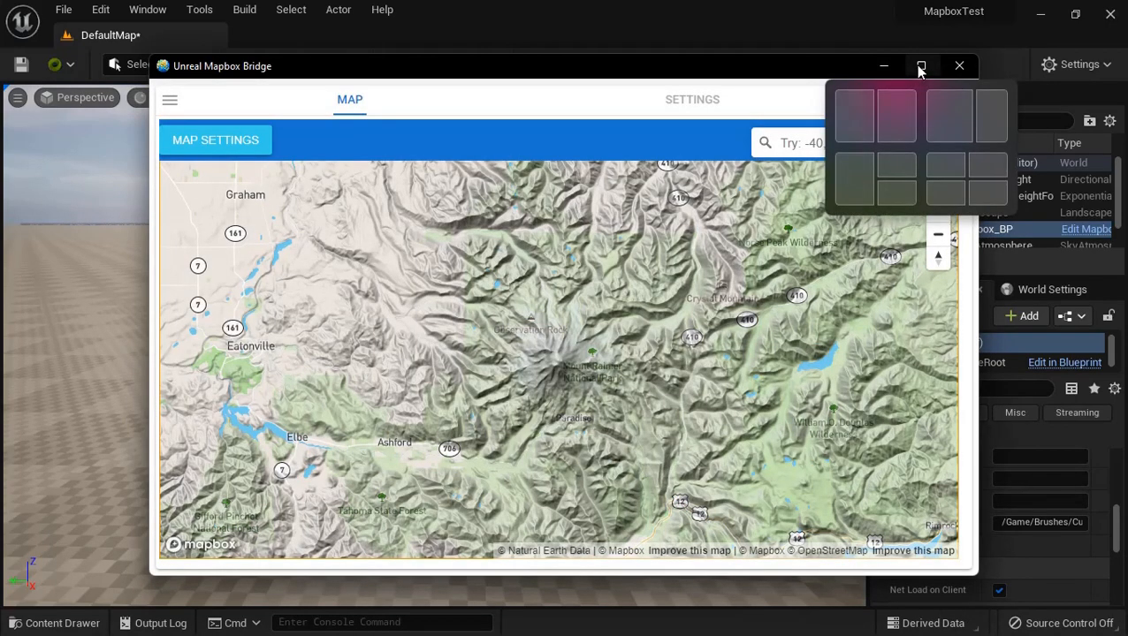
click(921, 66)
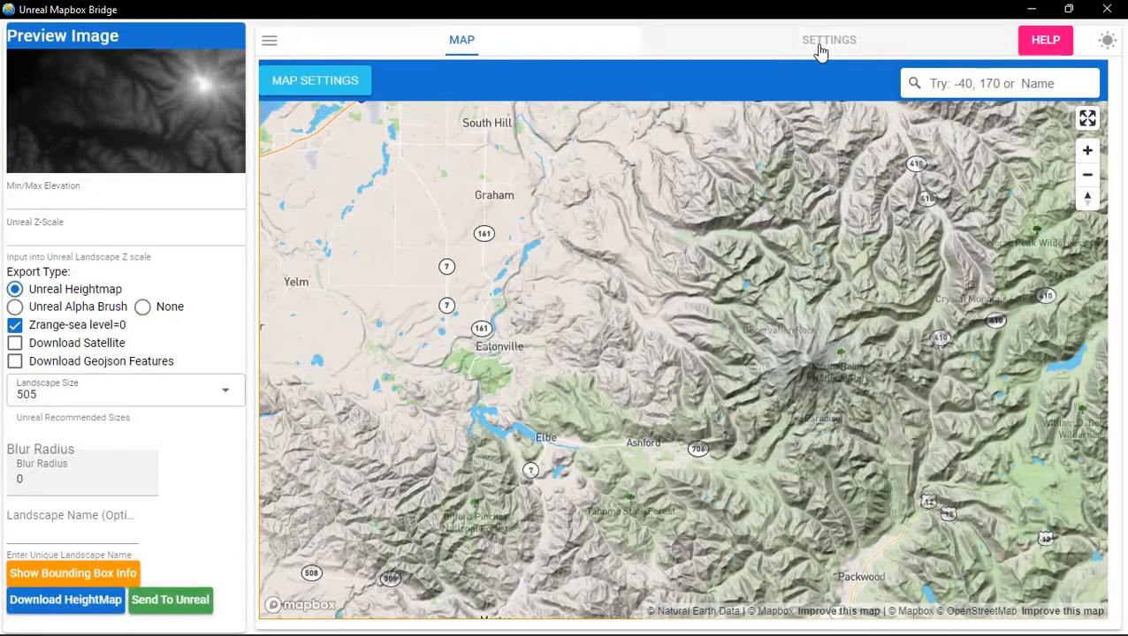
Step: Set the Mapbox Bridge download folder to Real World Height Maps inside 3DProjects on the E: drive and save the settings
click(822, 46)
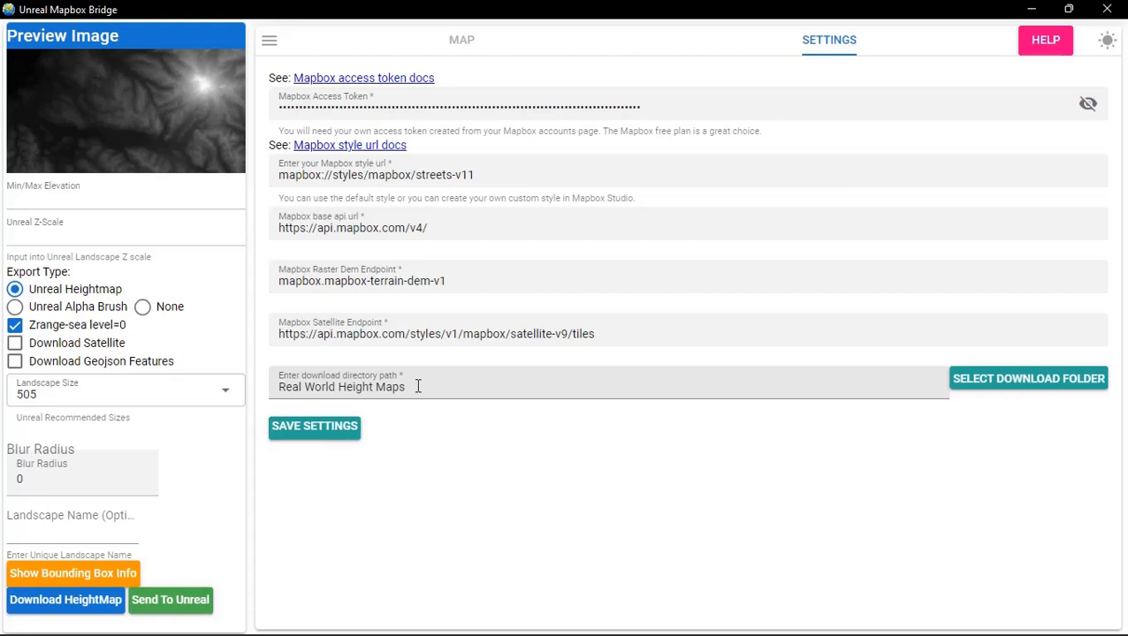
click(987, 380)
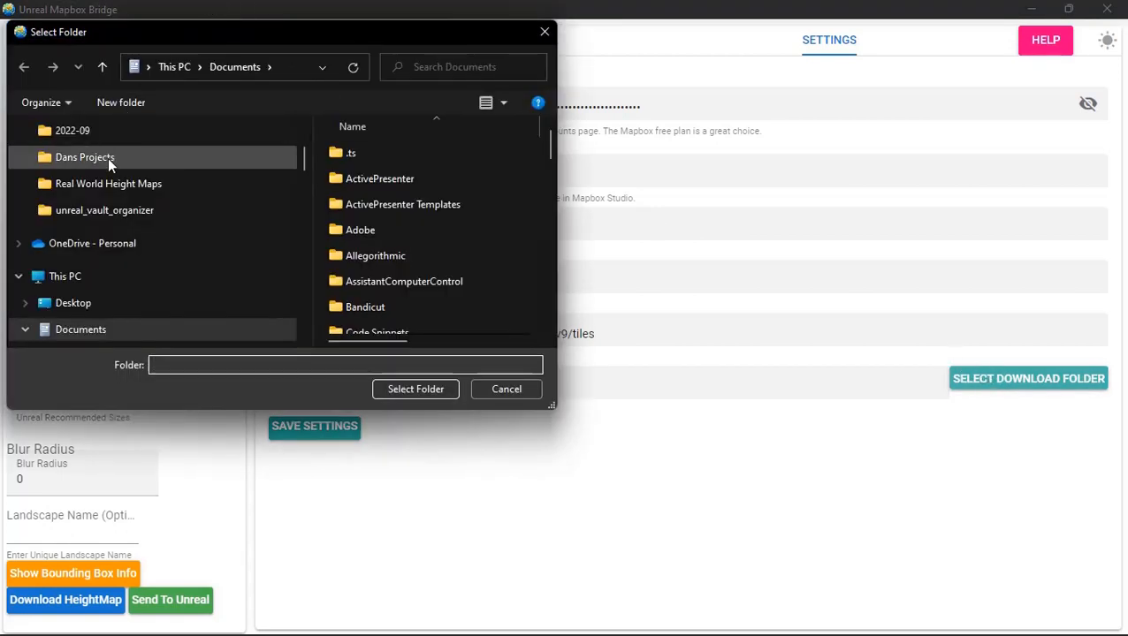
click(86, 275)
scroll(434, 221, down, 5)
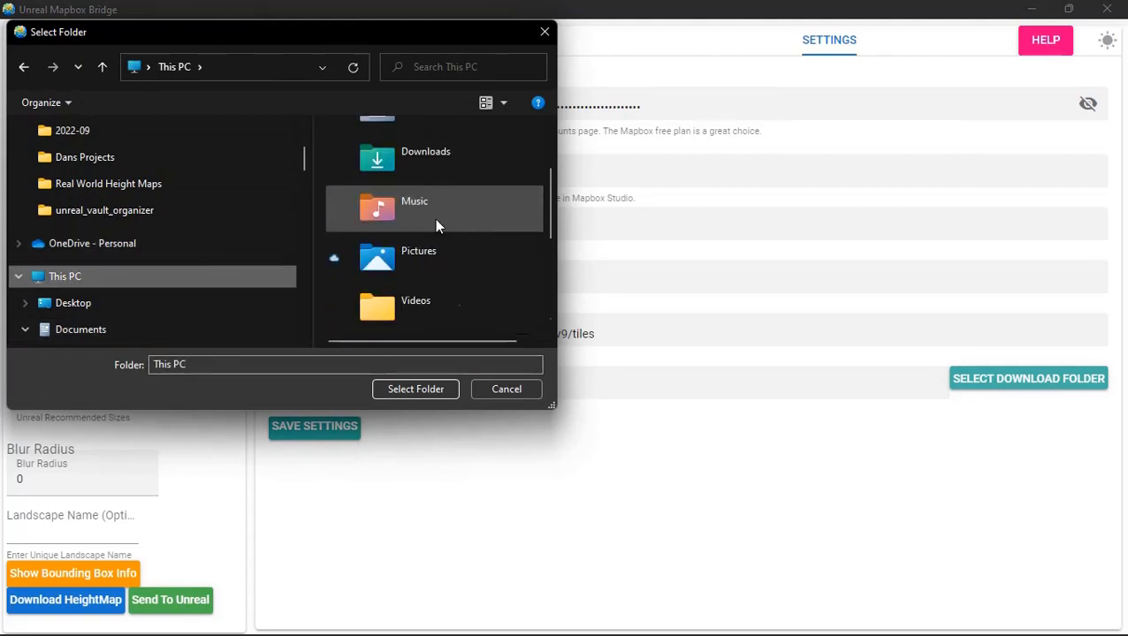
double_click(470, 209)
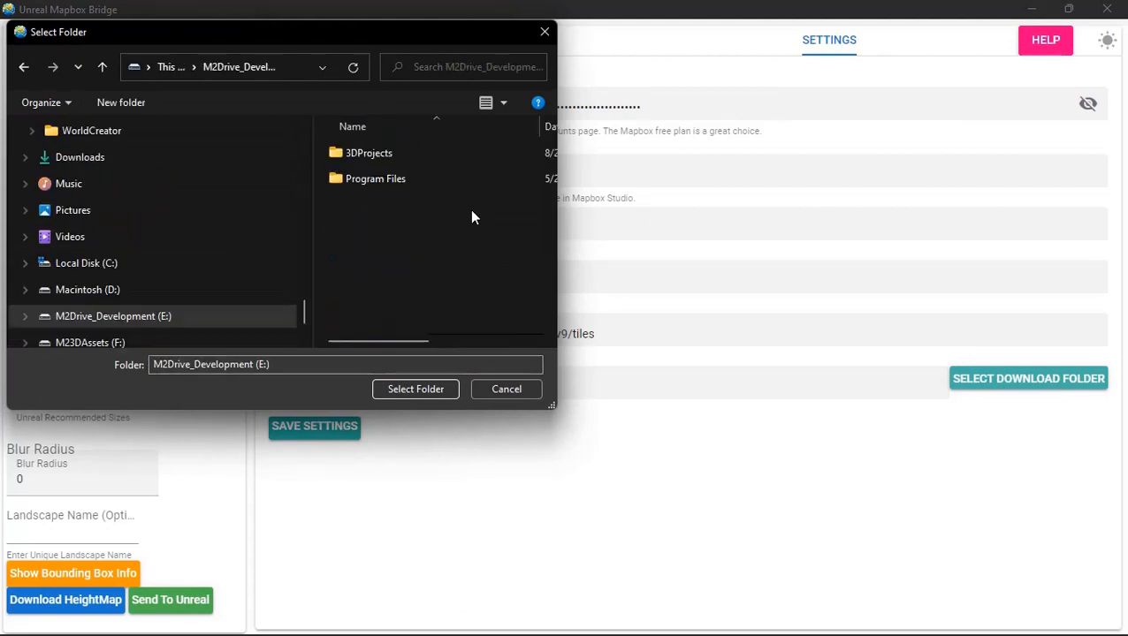
click(375, 154)
double_click(375, 154)
double_click(406, 202)
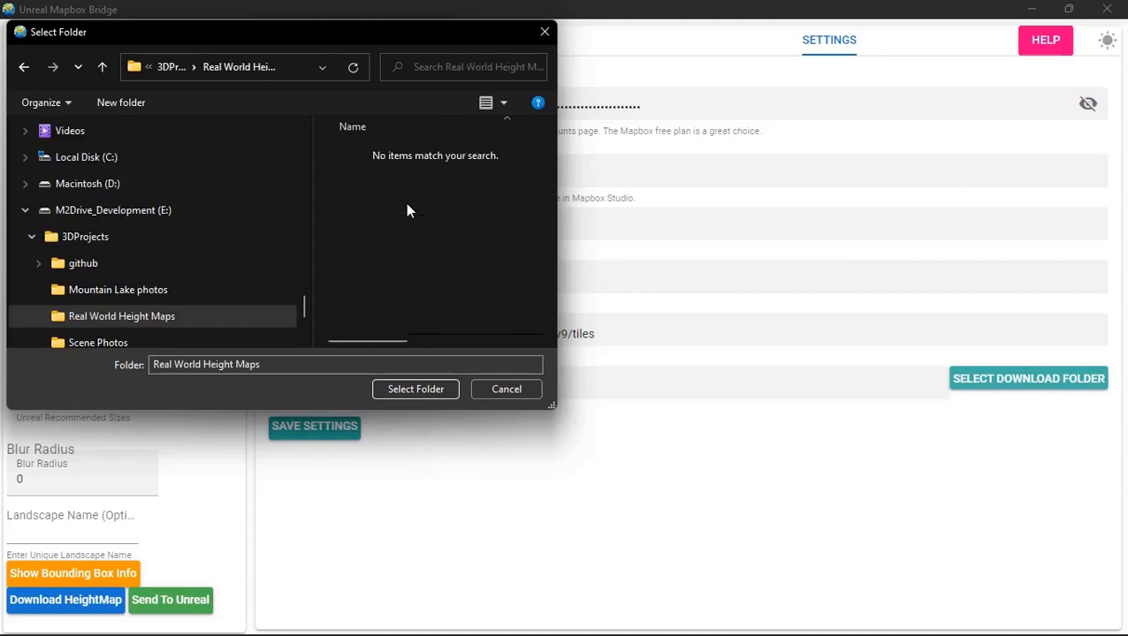
click(415, 389)
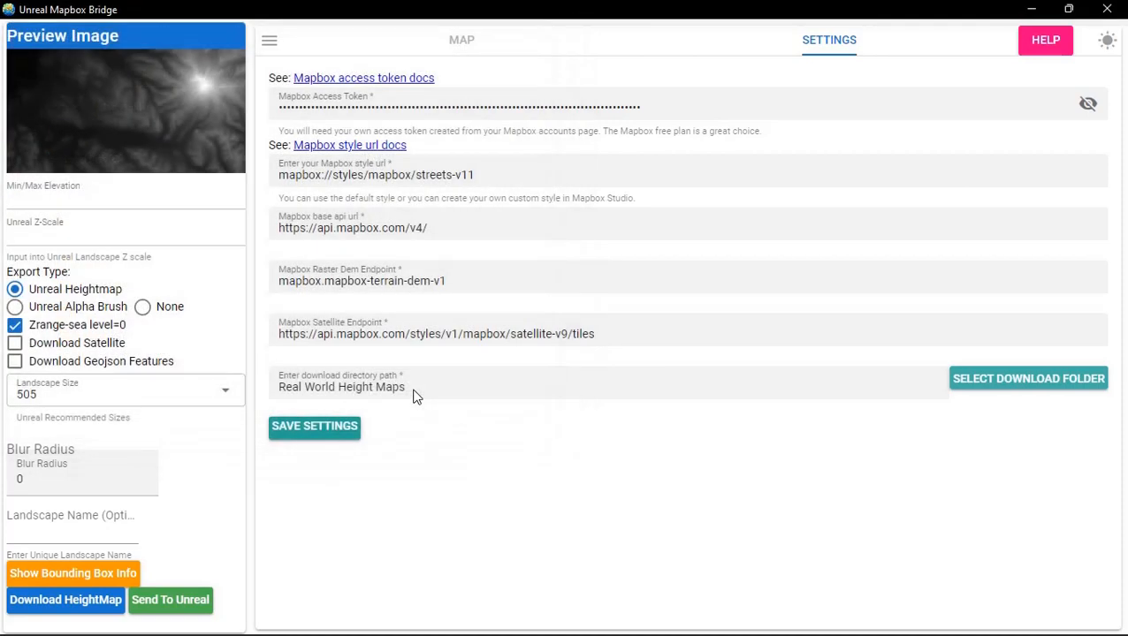
click(314, 427)
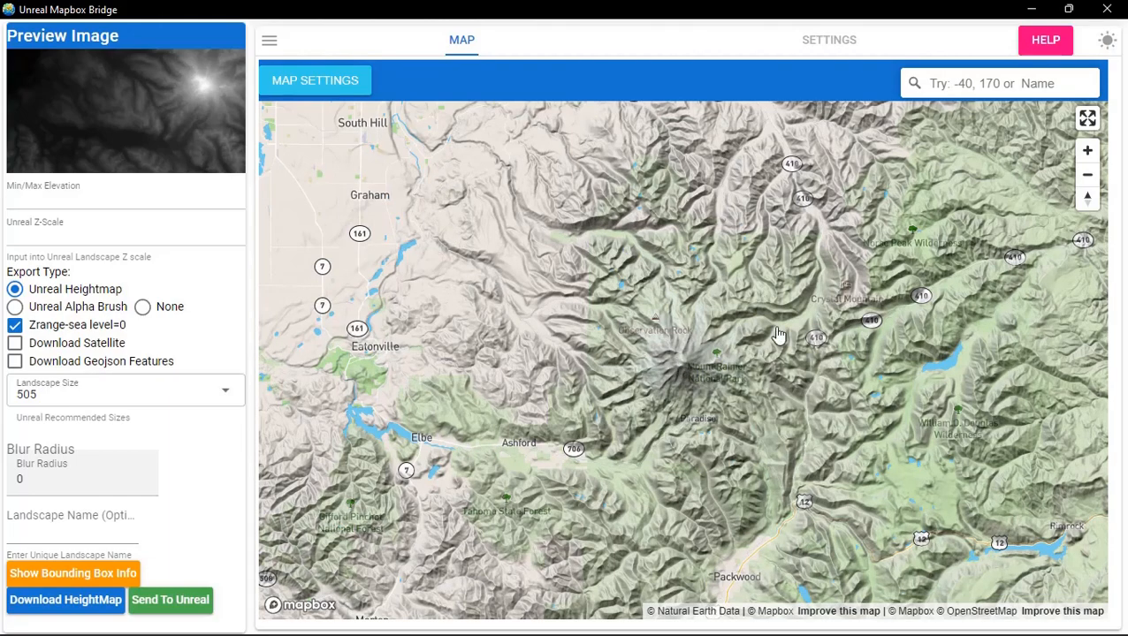
Step: Center the map around Mount Rainier and select the terrain tile covering Eatonville, Ashford and the mountain
drag(720, 413, 796, 462)
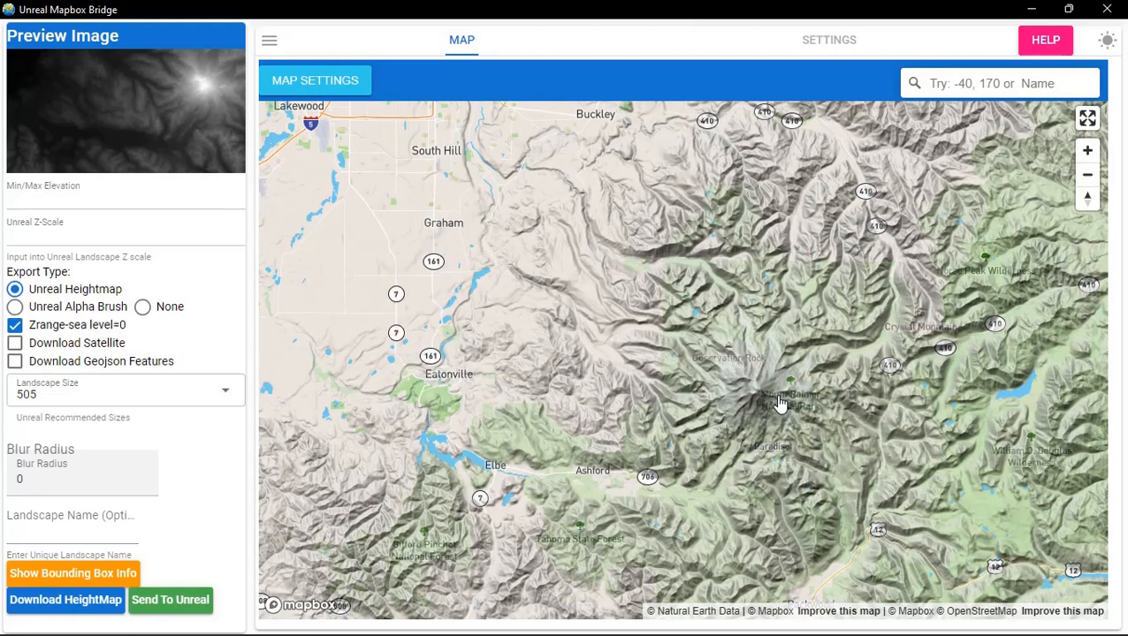
drag(778, 405, 739, 331)
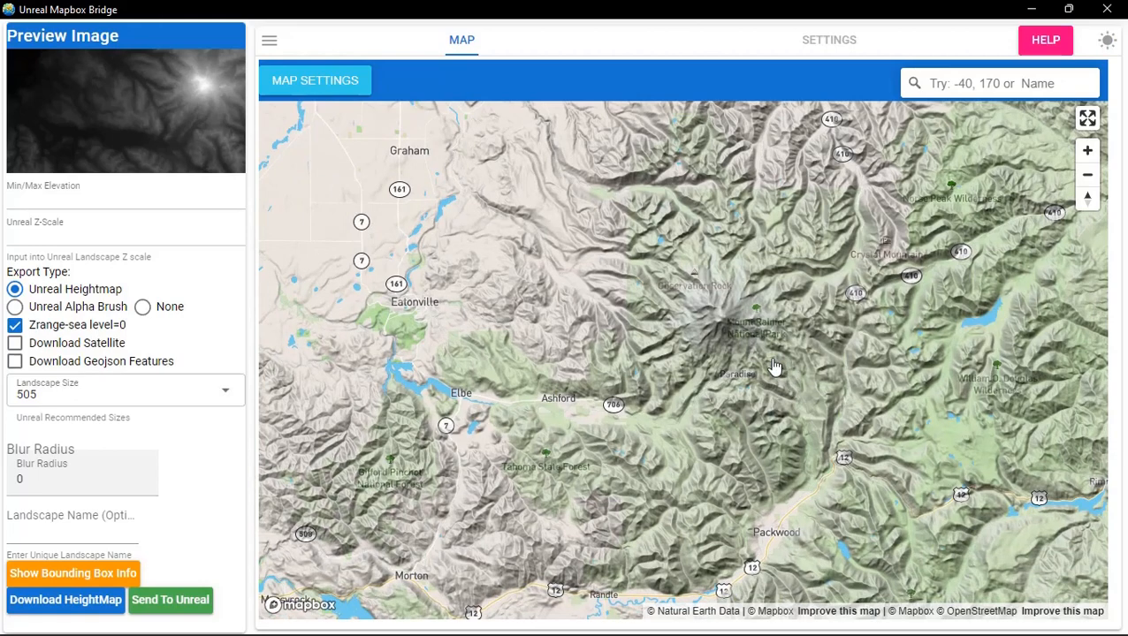
click(715, 325)
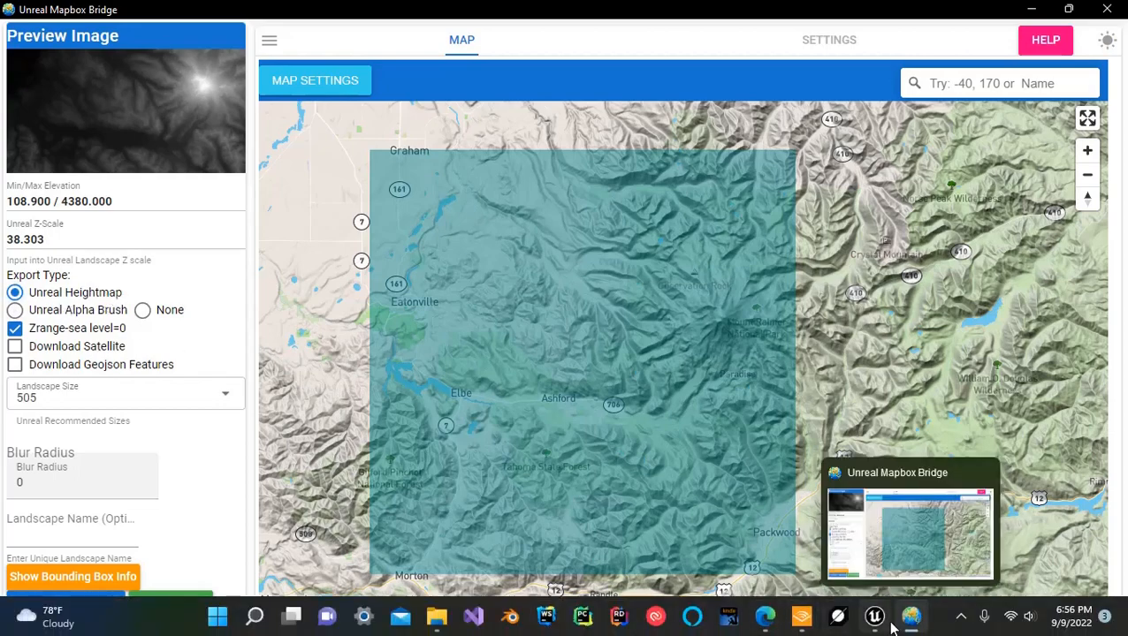
Step: Minimize the Unreal editor to return to Unreal Mapbox Bridge, and set the export type to Unreal Alpha Brush
click(875, 618)
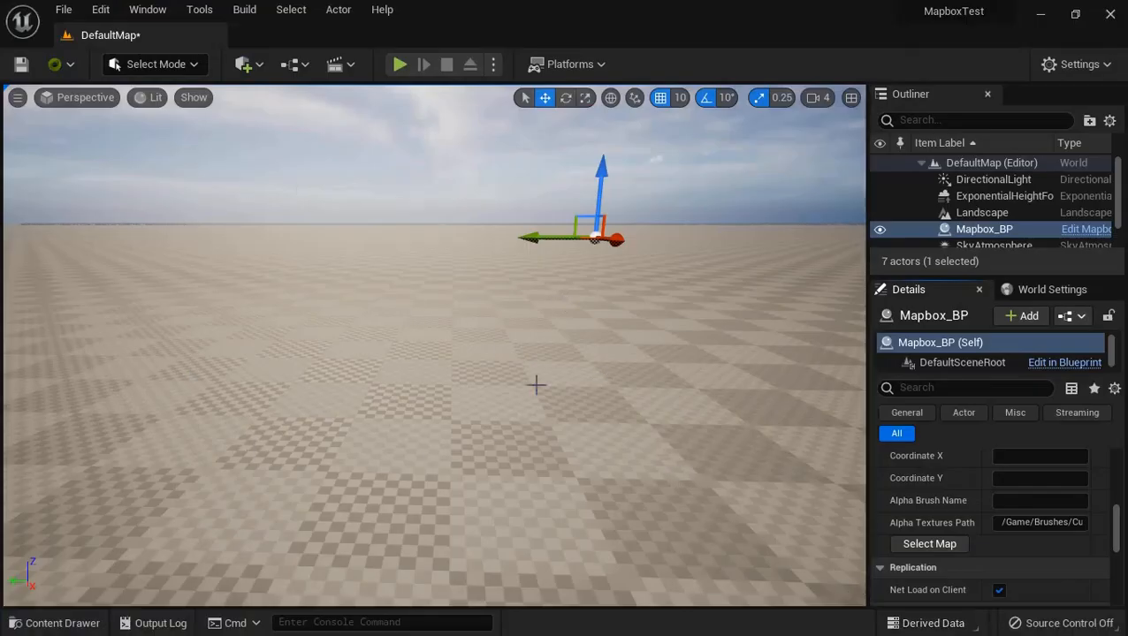
click(1040, 14)
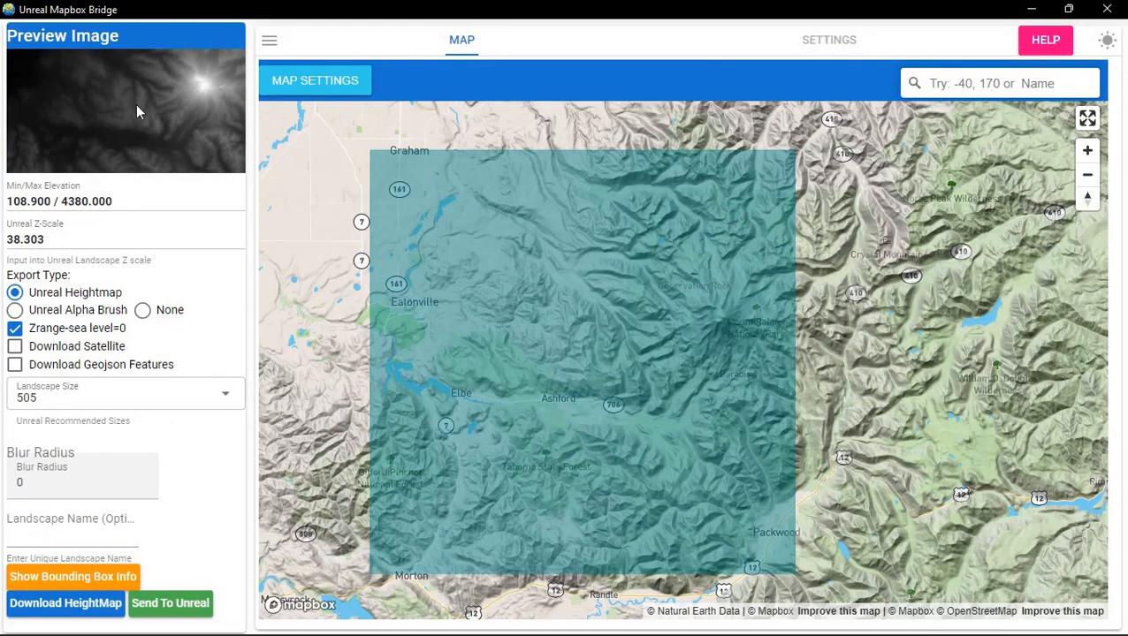
click(86, 315)
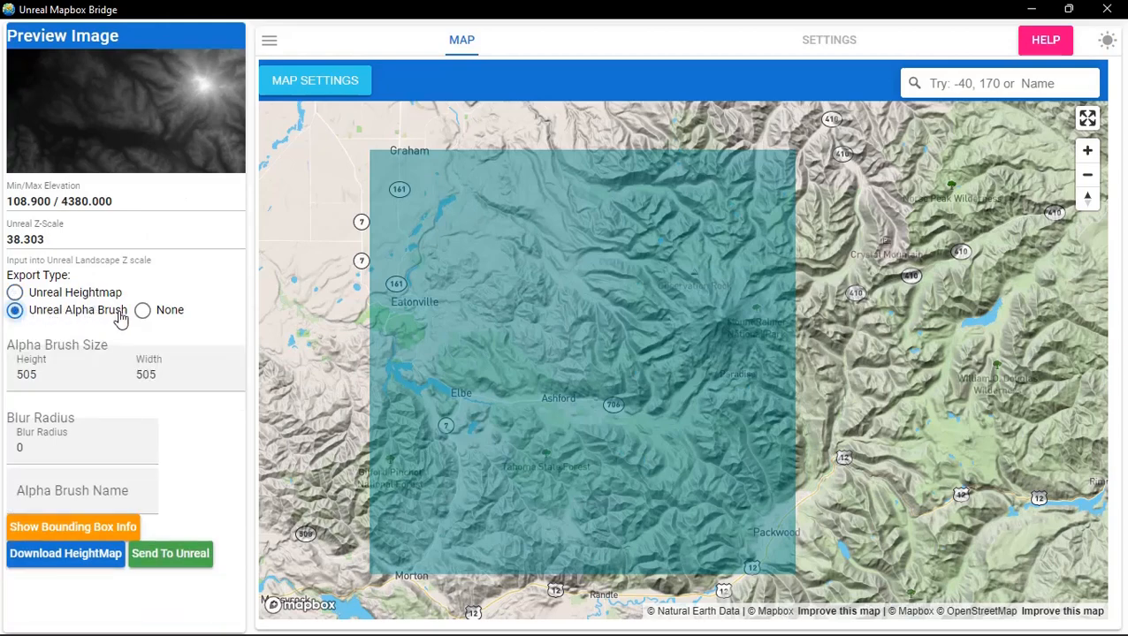
Step: Close the Downloads window and open the Real World Height Maps folder inside 3DProjects on the E: drive in File Explorer
mouse_move(665, 633)
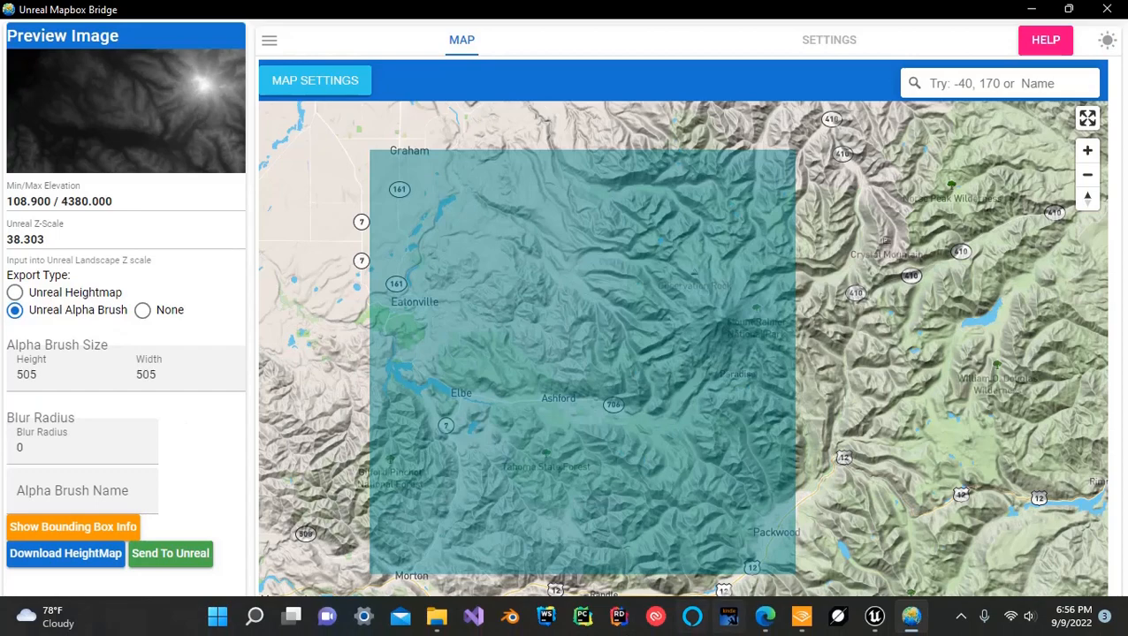
mouse_move(437, 616)
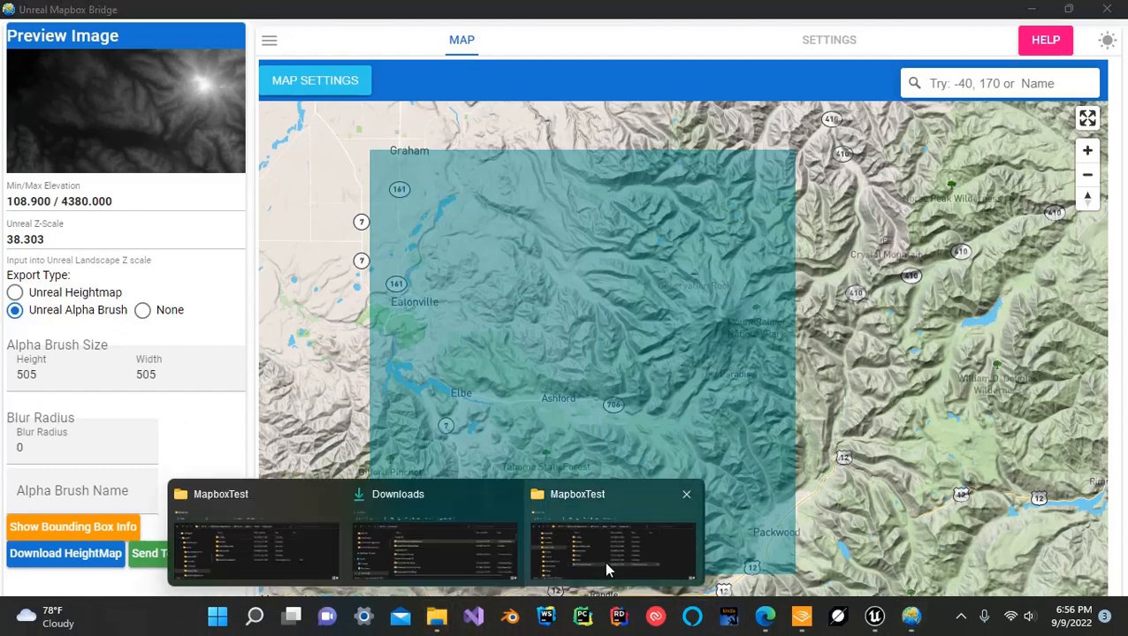
mouse_move(605, 558)
mouse_move(466, 530)
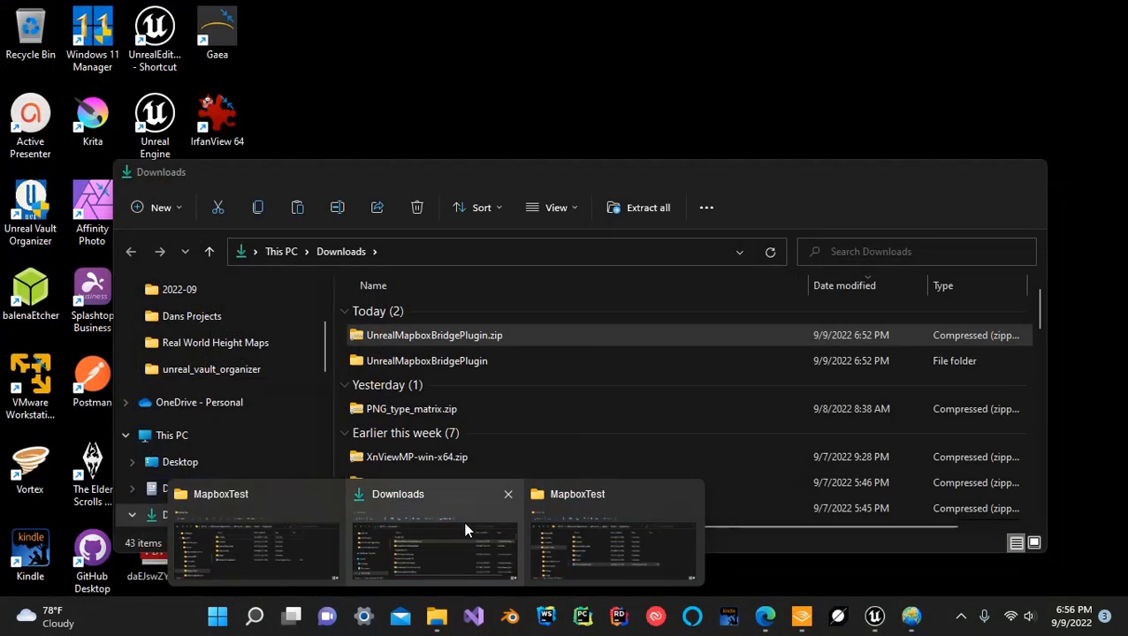
click(506, 498)
click(526, 517)
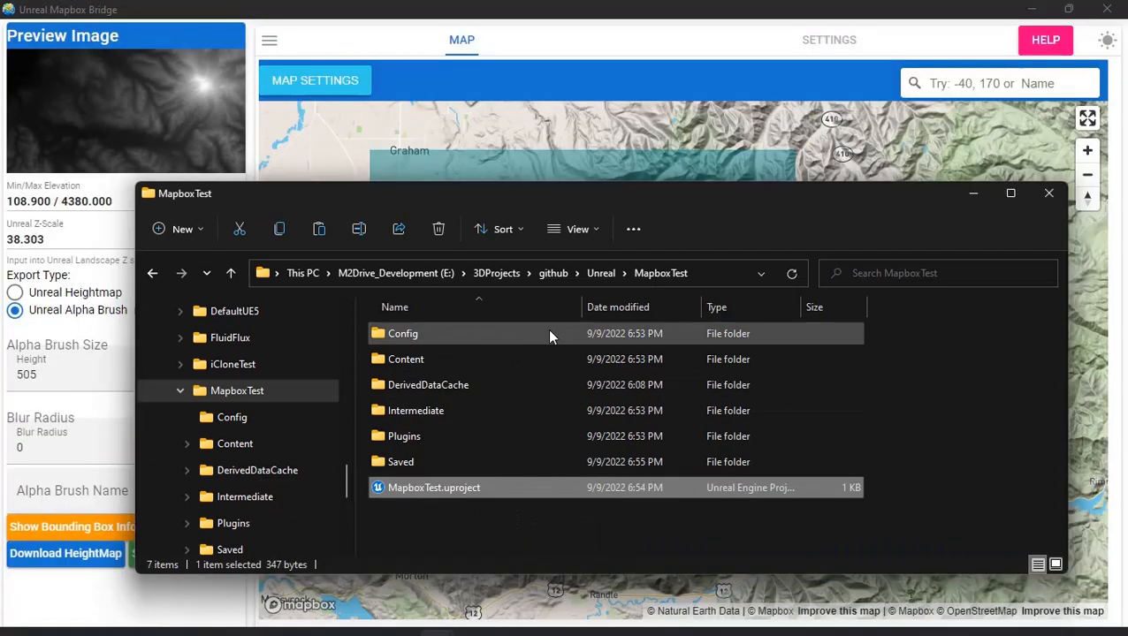
click(487, 275)
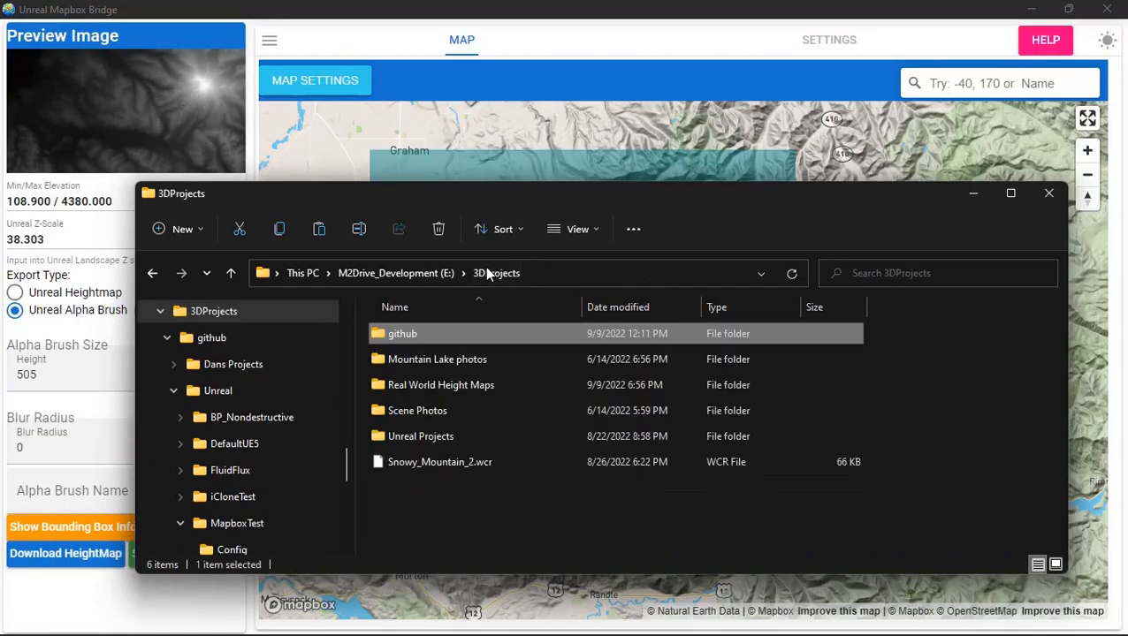
double_click(410, 385)
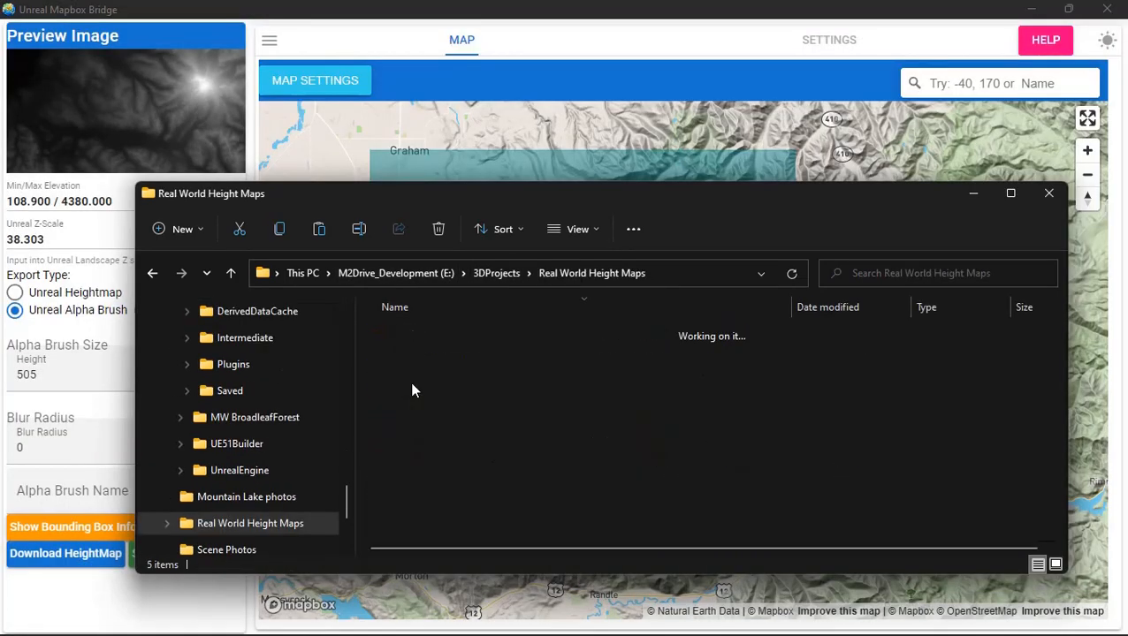
Step: Copy the path of the Real World Height Maps folder and delete all the files in it
click(682, 274)
key(ctrl+c)
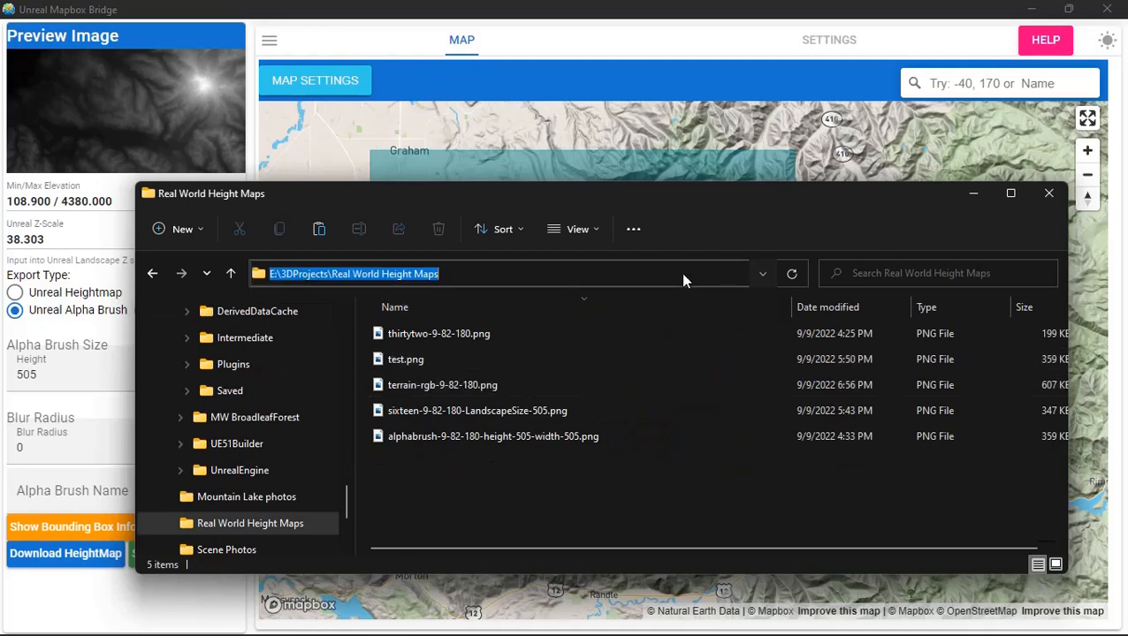
drag(560, 452, 295, 308)
key(Delete)
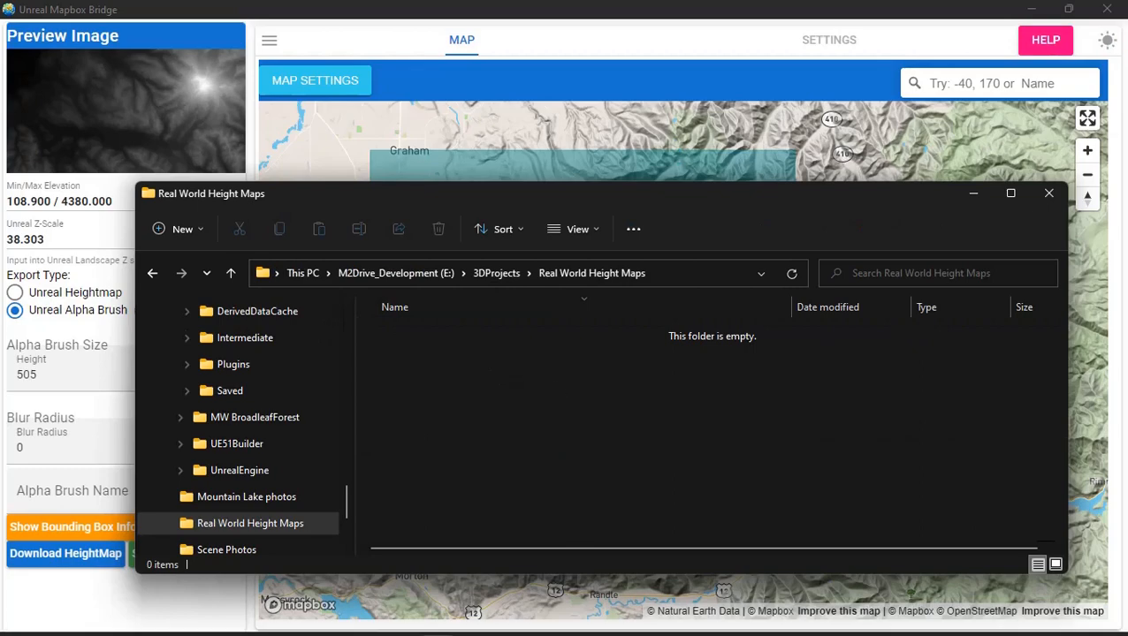
Step: In the Unreal editor, set Mapbox_BP's Height Map Directory to E:\3DProjects\Real World Height Maps and save the level
click(871, 619)
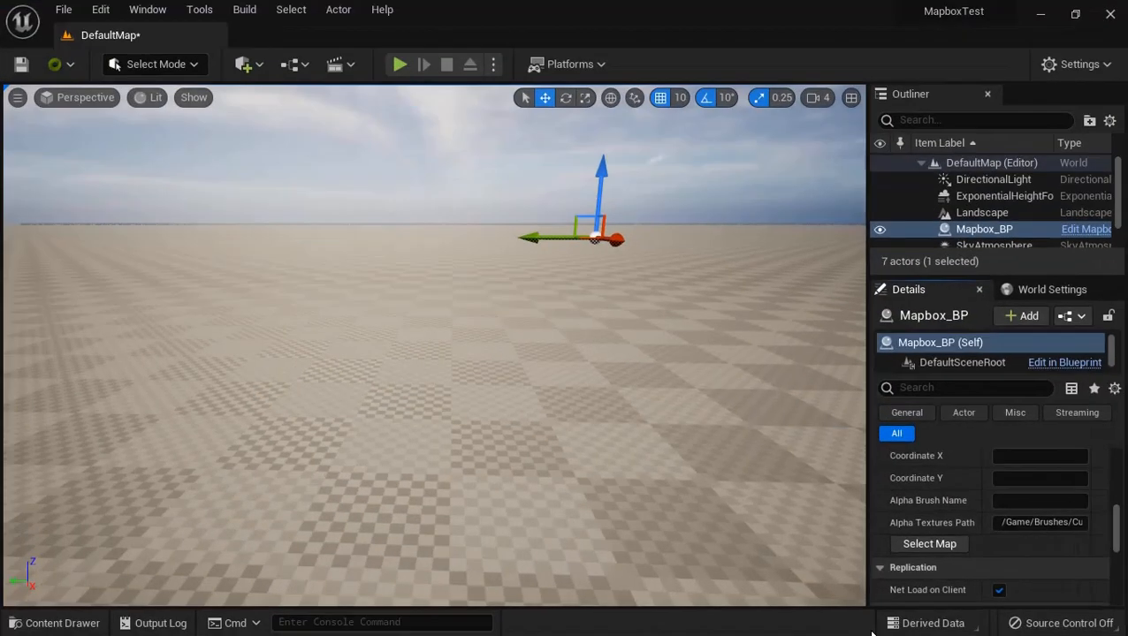
scroll(959, 491, up, 2)
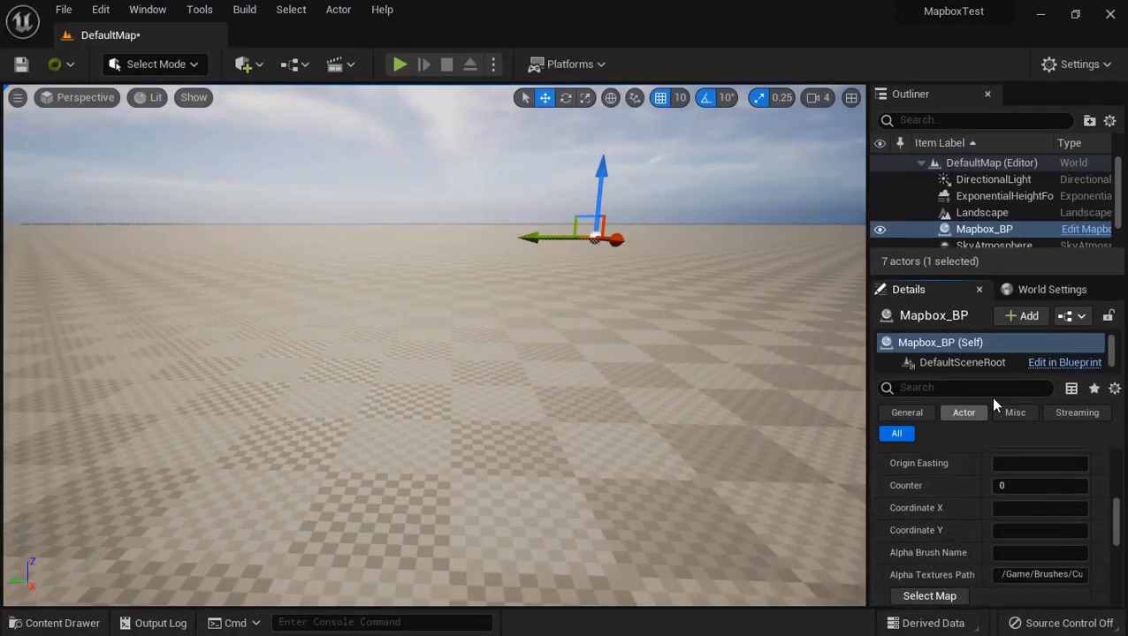
scroll(983, 471, up, 6)
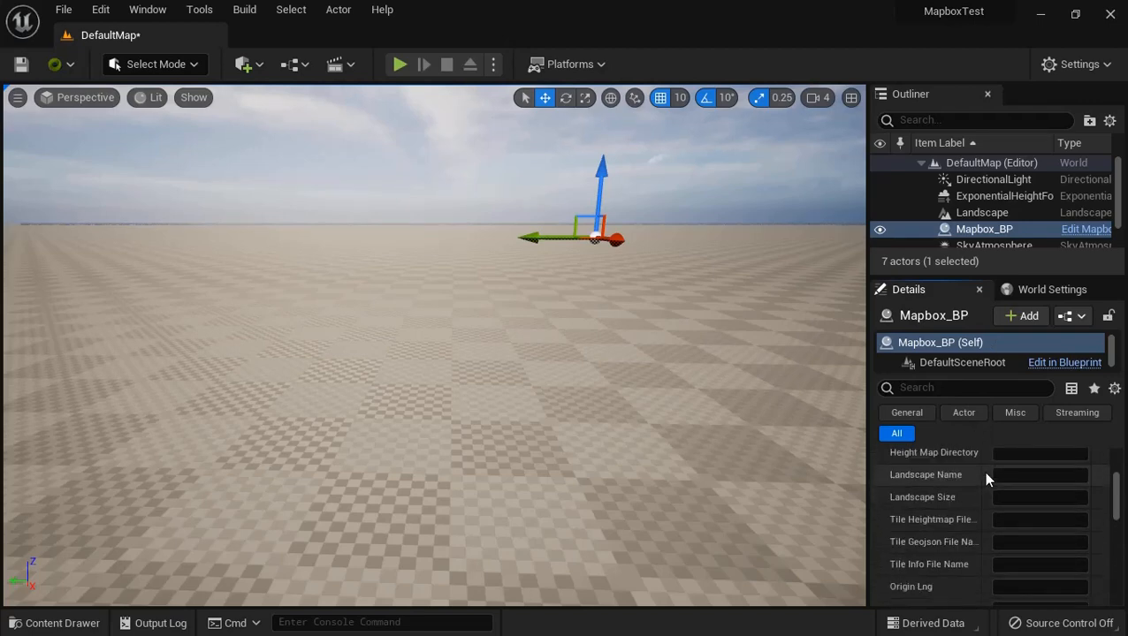
click(1020, 482)
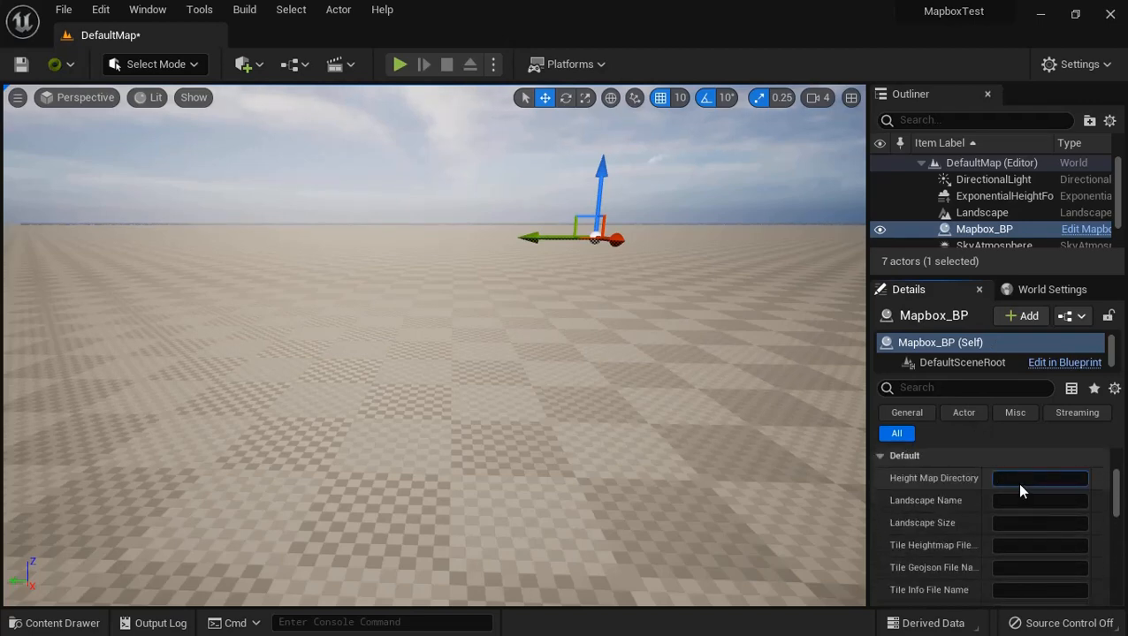
key(ctrl+v)
click(1029, 517)
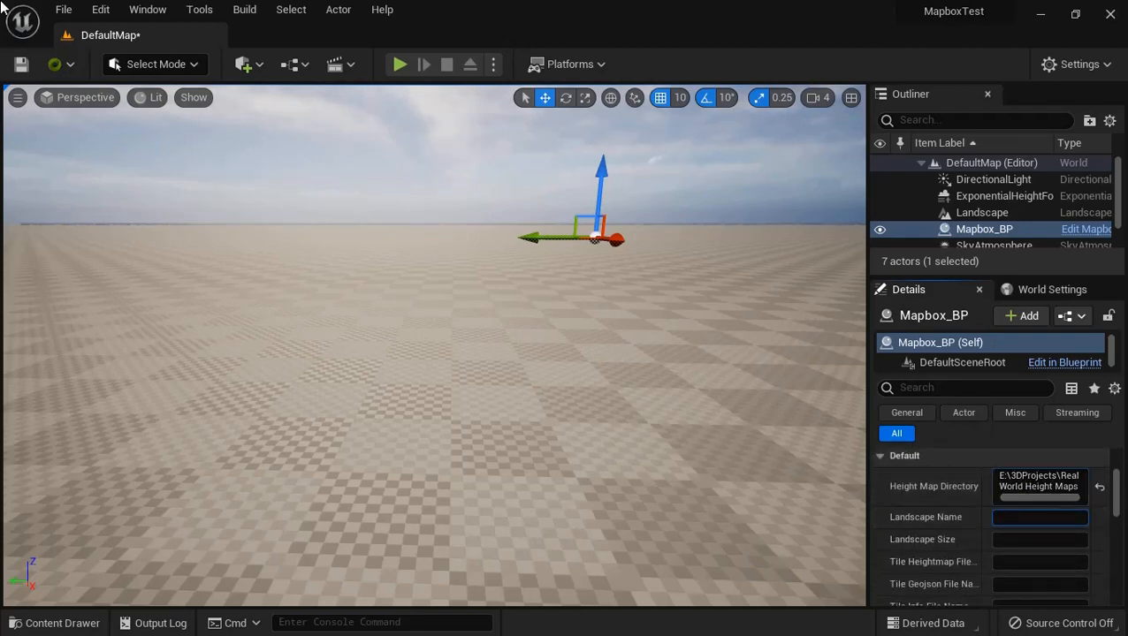
click(21, 64)
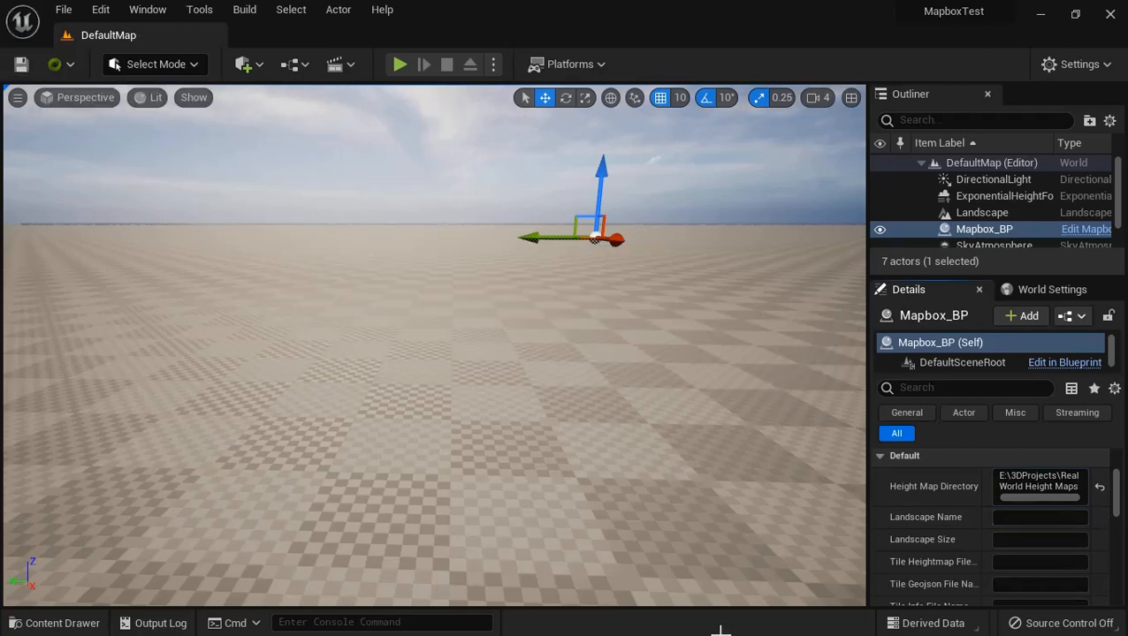
Step: Minimize the Unreal editor and switch to the Landscape Stamping Tool - 100+ Custom Brushes marketplace page in the Edge browser
key(super)
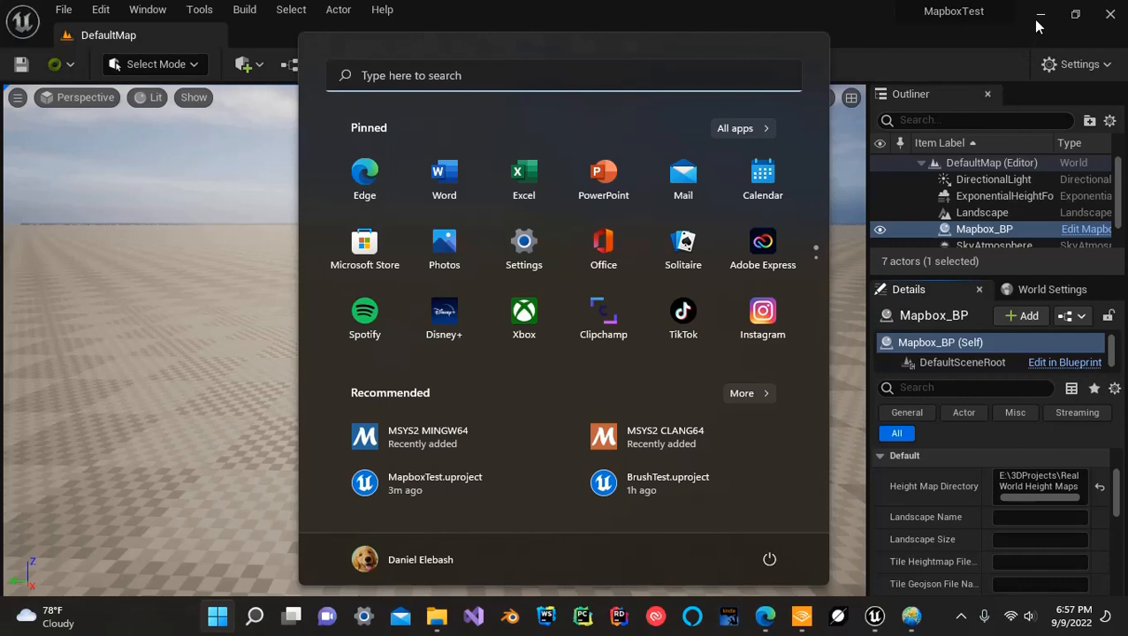
click(95, 405)
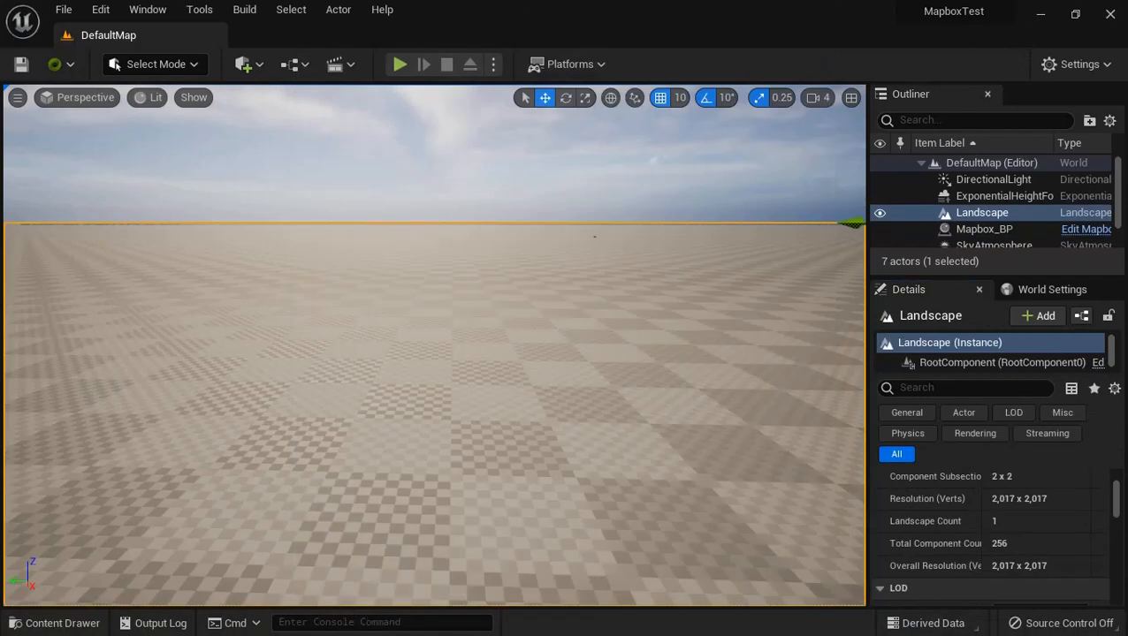
click(1043, 13)
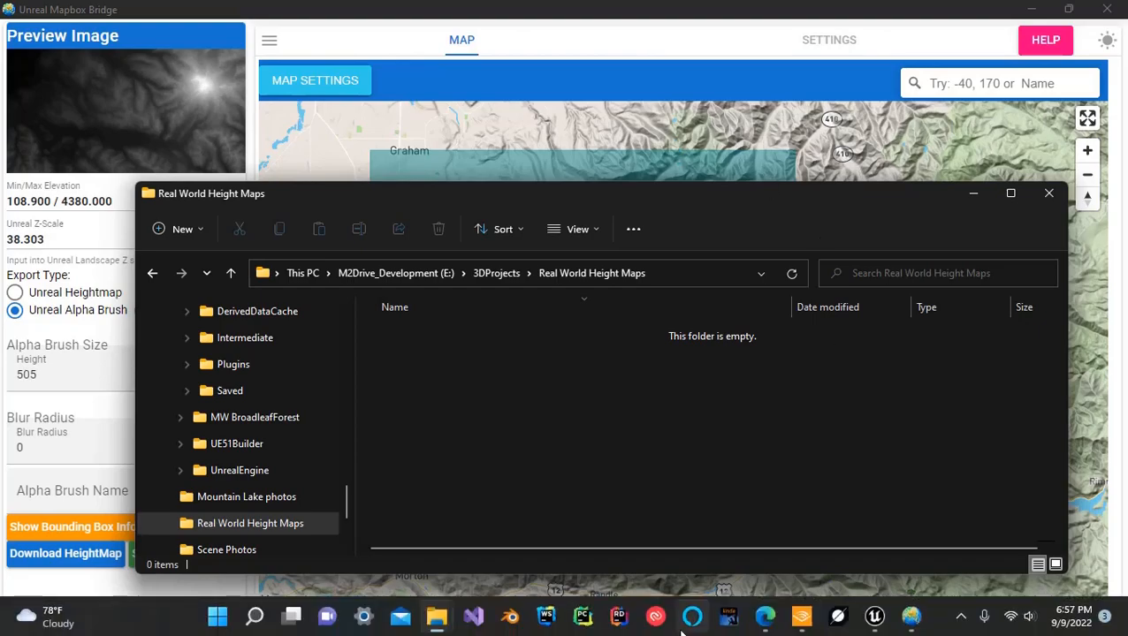
click(765, 616)
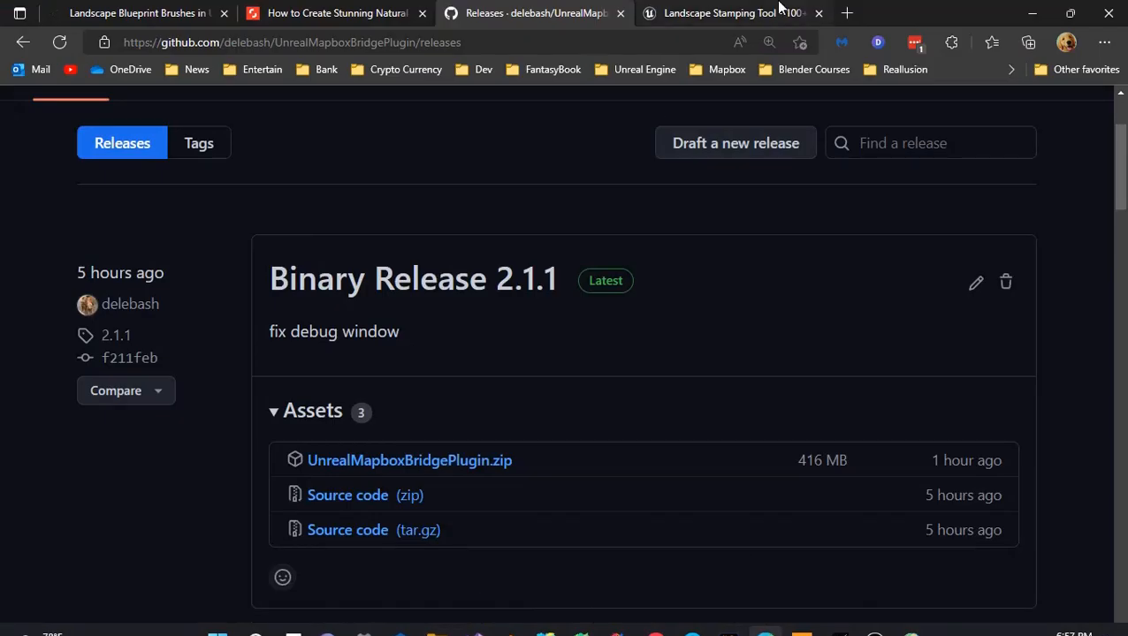
click(780, 9)
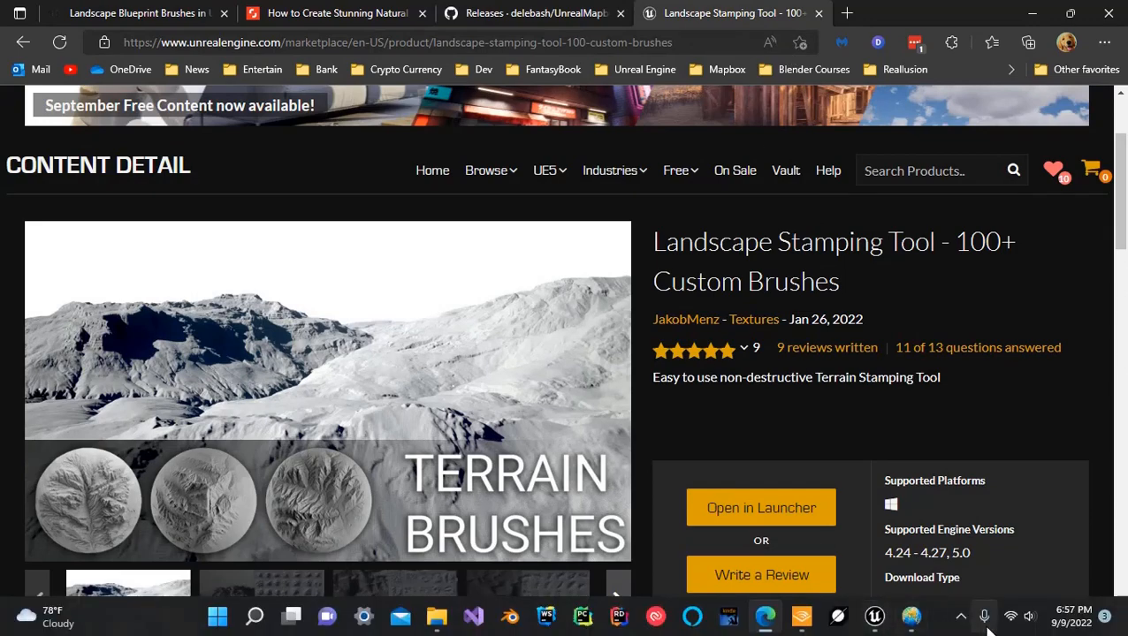
Step: Switch to the Epic Games Launcher and show the vault in the Unreal Engine library
click(962, 616)
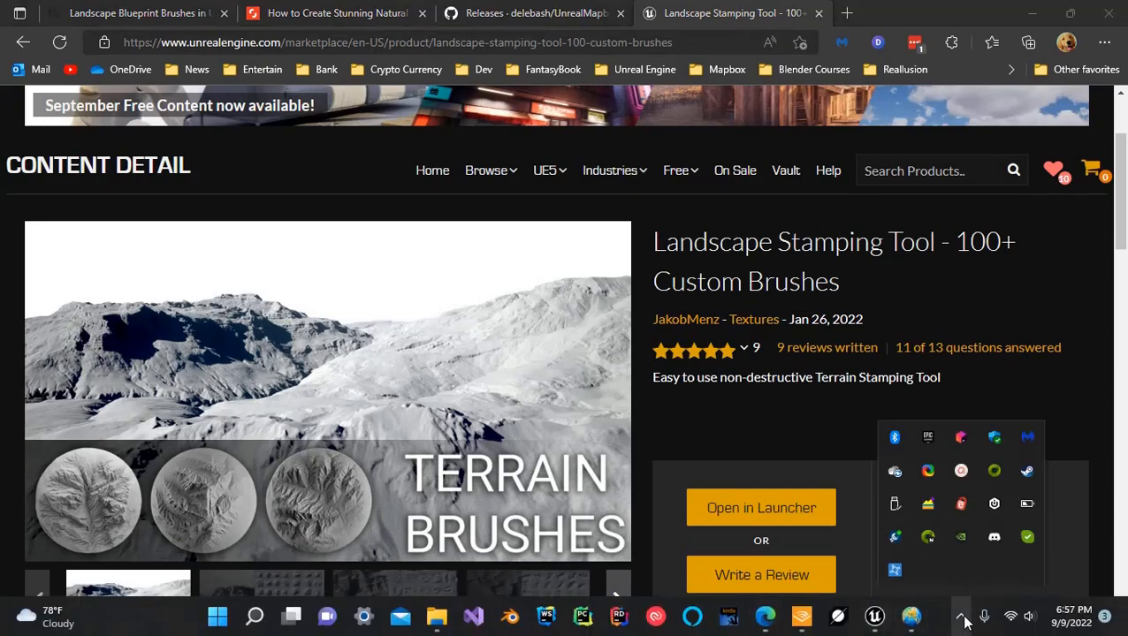
click(928, 435)
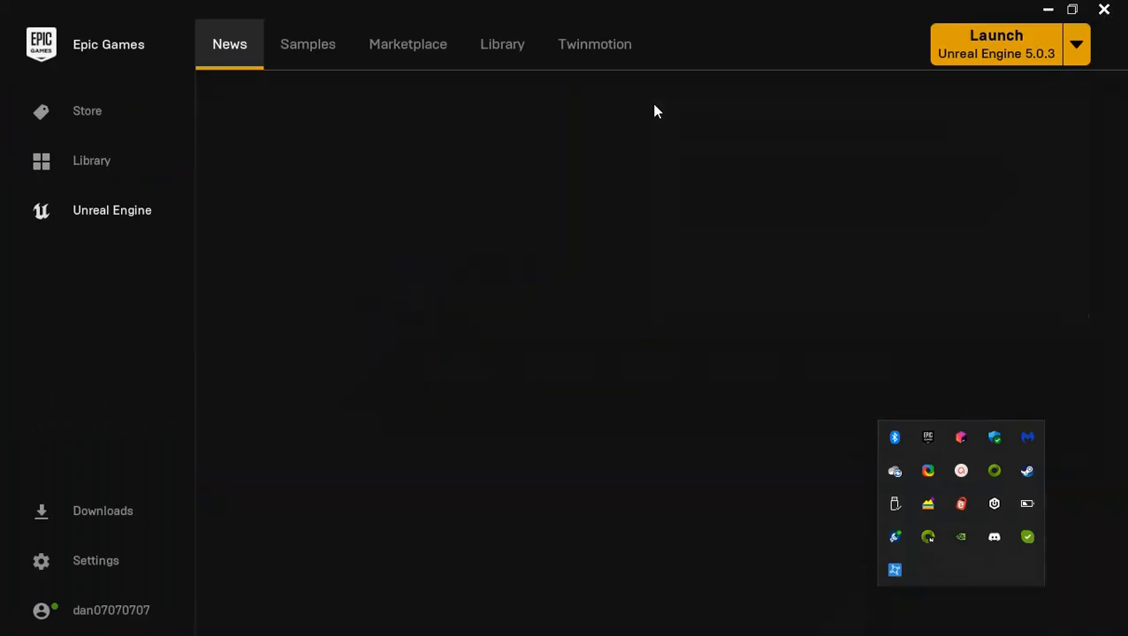
scroll(796, 296, down, 15)
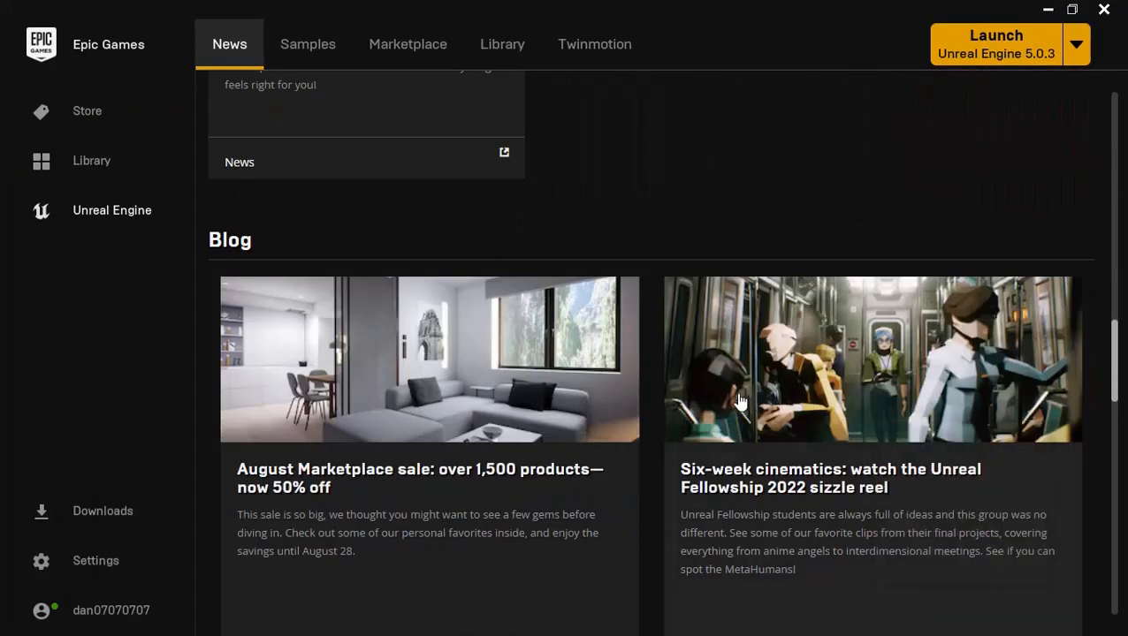
click(486, 53)
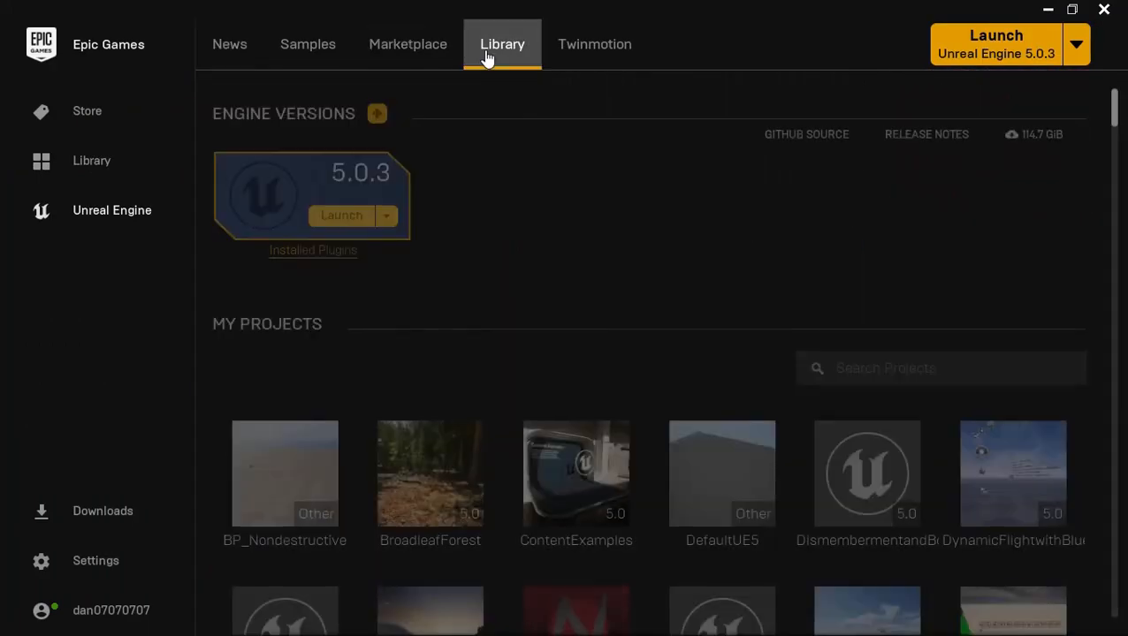
scroll(840, 398, down, 8)
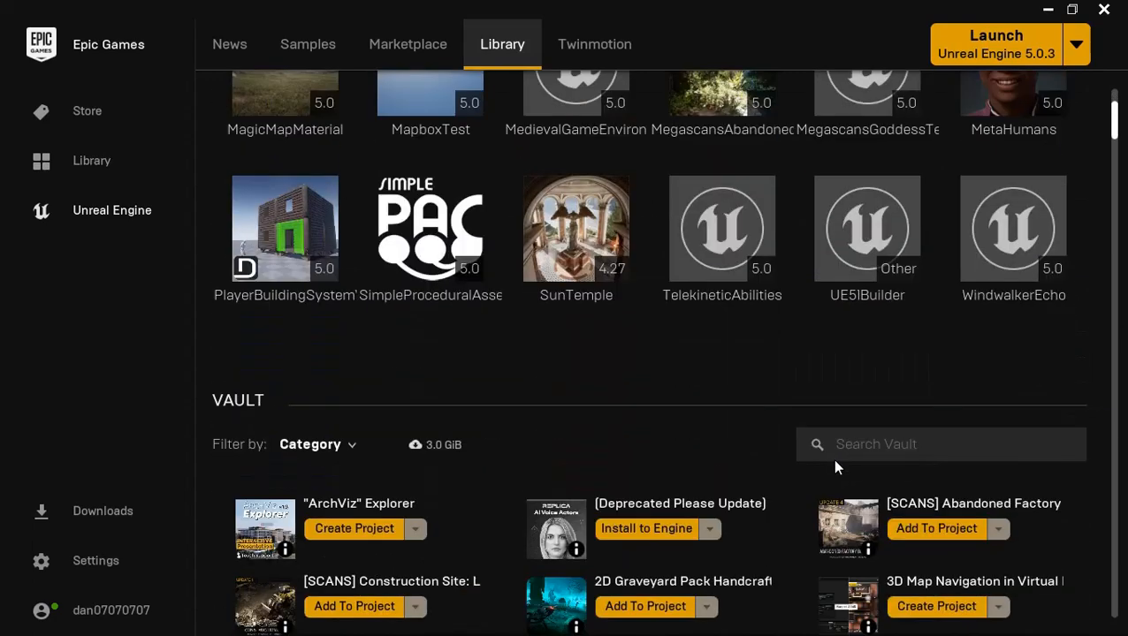
Step: Search the vault for "stamp" and close the launcher window
click(871, 440)
text(atam)
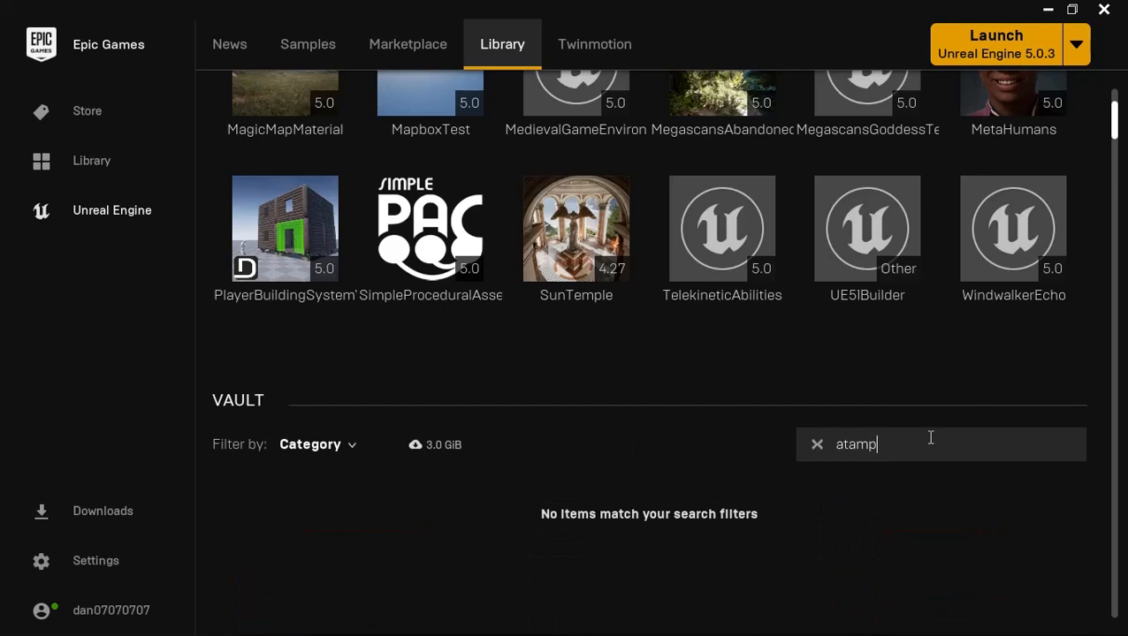
text(p)
key(BackSpace)
key(BackSpace)
key(BackSpace)
key(BackSpace)
key(BackSpace)
text(s)
text(mp)
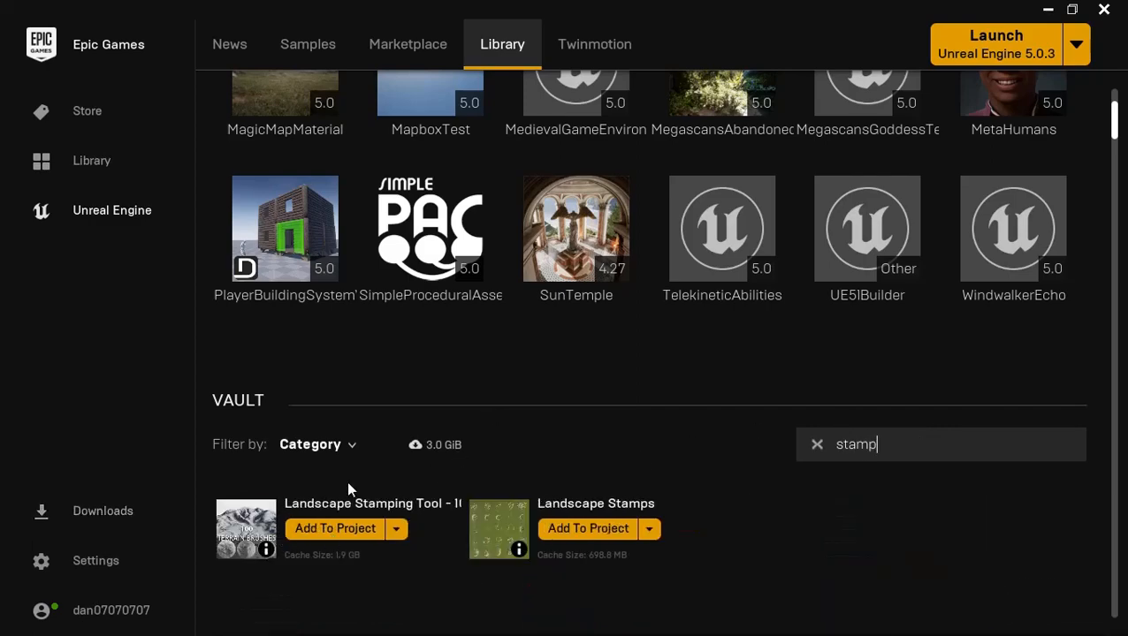
click(1104, 9)
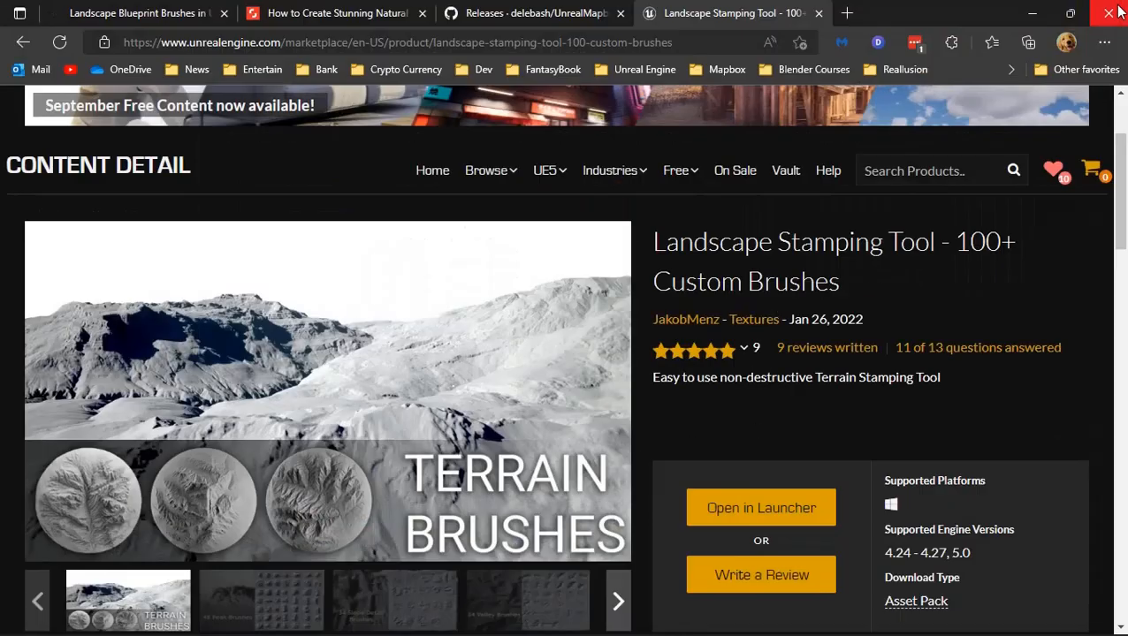
Step: Switch to the Unreal editor, review the MapboxTest project's content folders, and minimize the editor
click(864, 619)
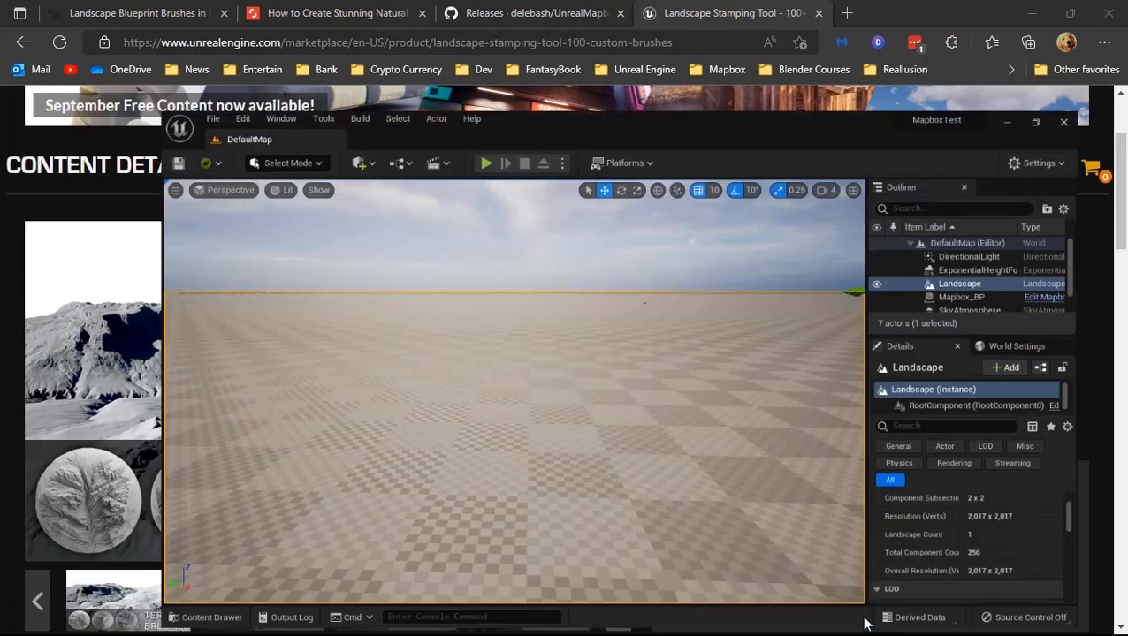
click(55, 623)
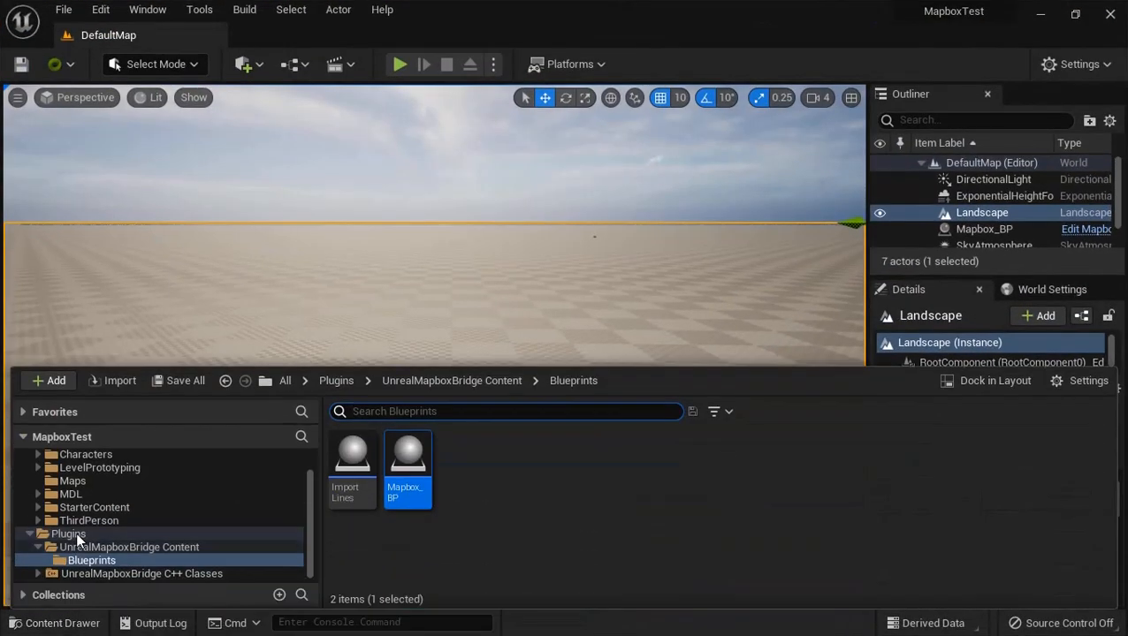
scroll(61, 482, up, 1)
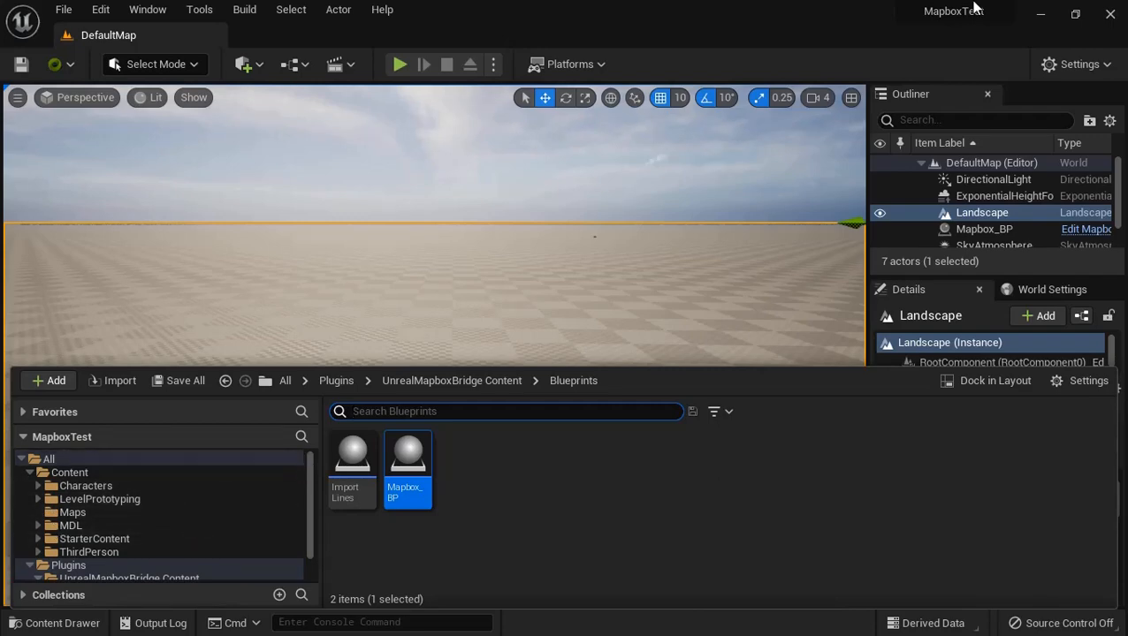
click(1040, 13)
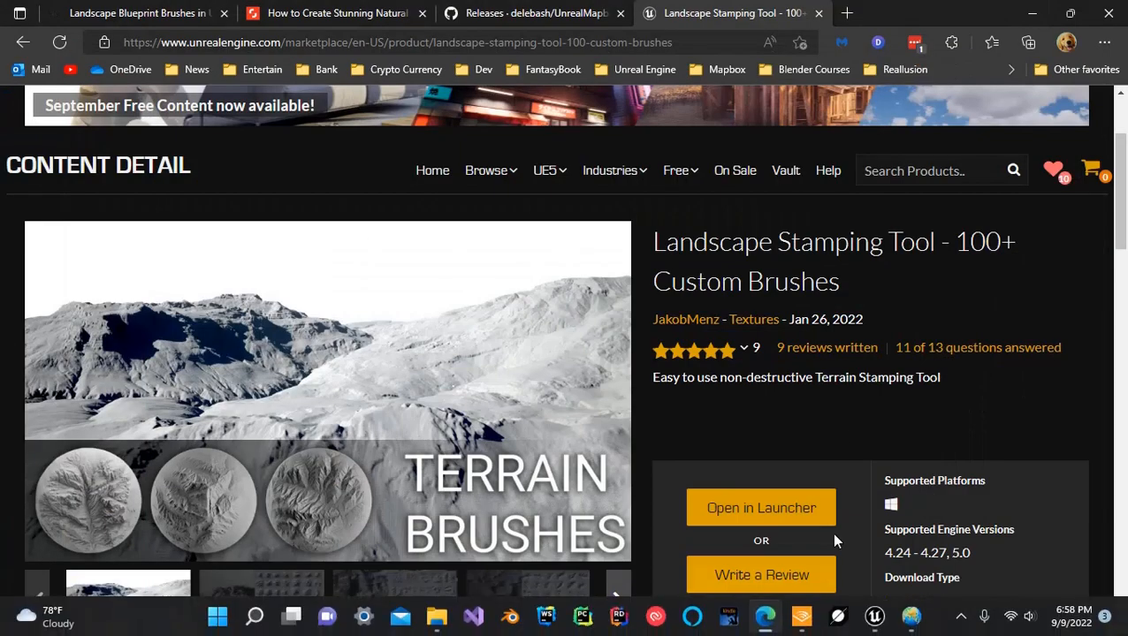
Step: Open the Landscape Stamping Tool in the Epic Games Launcher and add it to the MapboxTest project
click(789, 506)
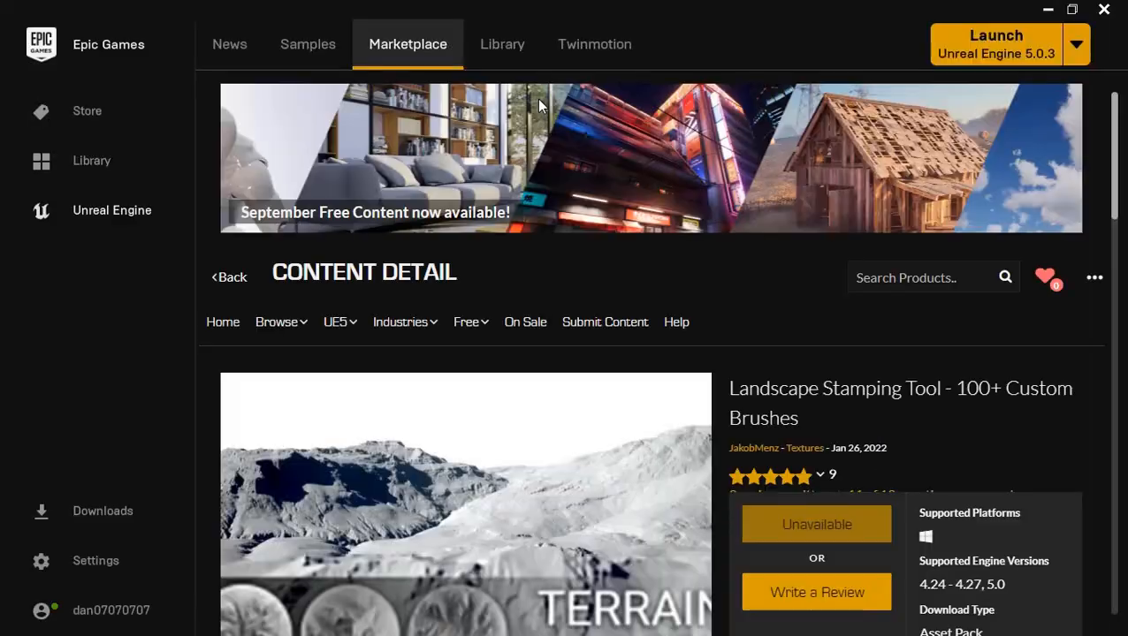
scroll(771, 428, down, 3)
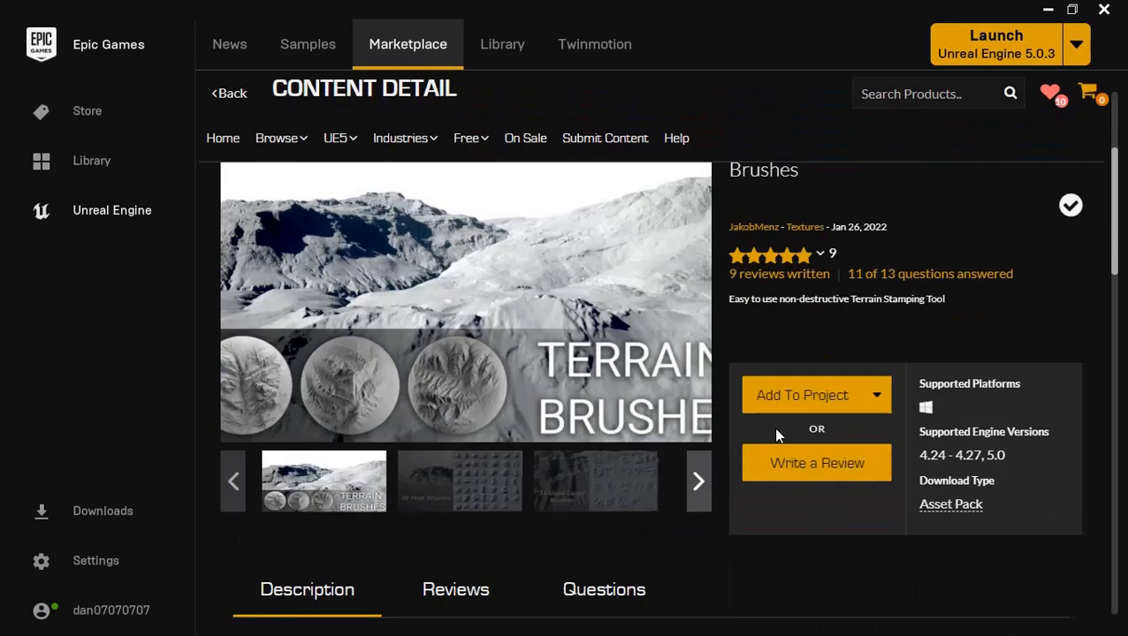
click(823, 395)
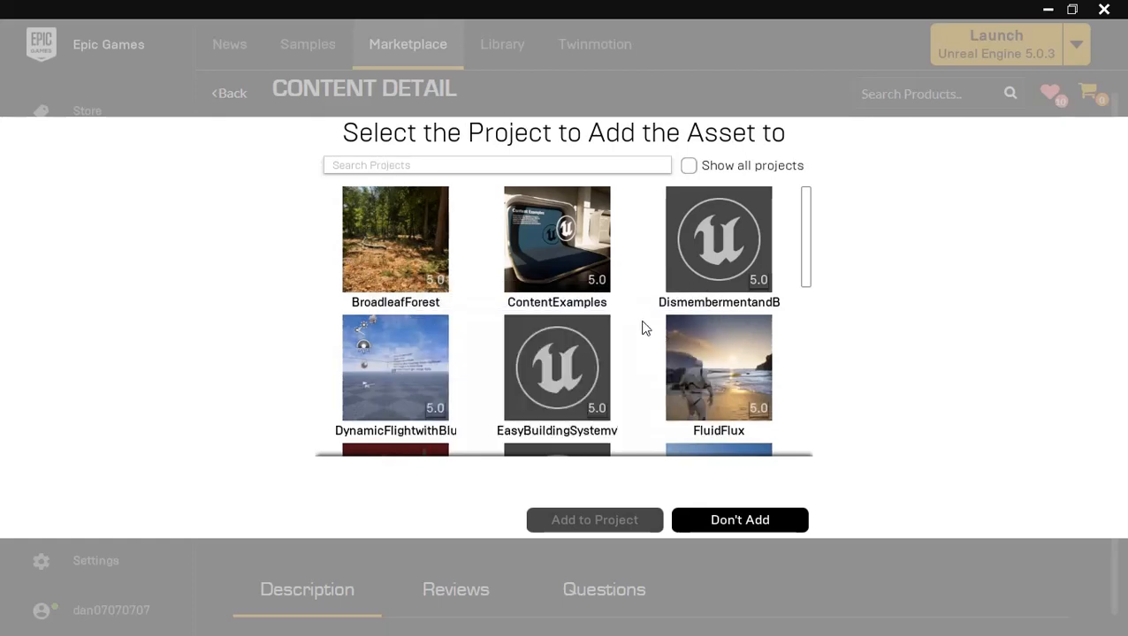
scroll(642, 328, down, 1)
scroll(643, 328, down, 2)
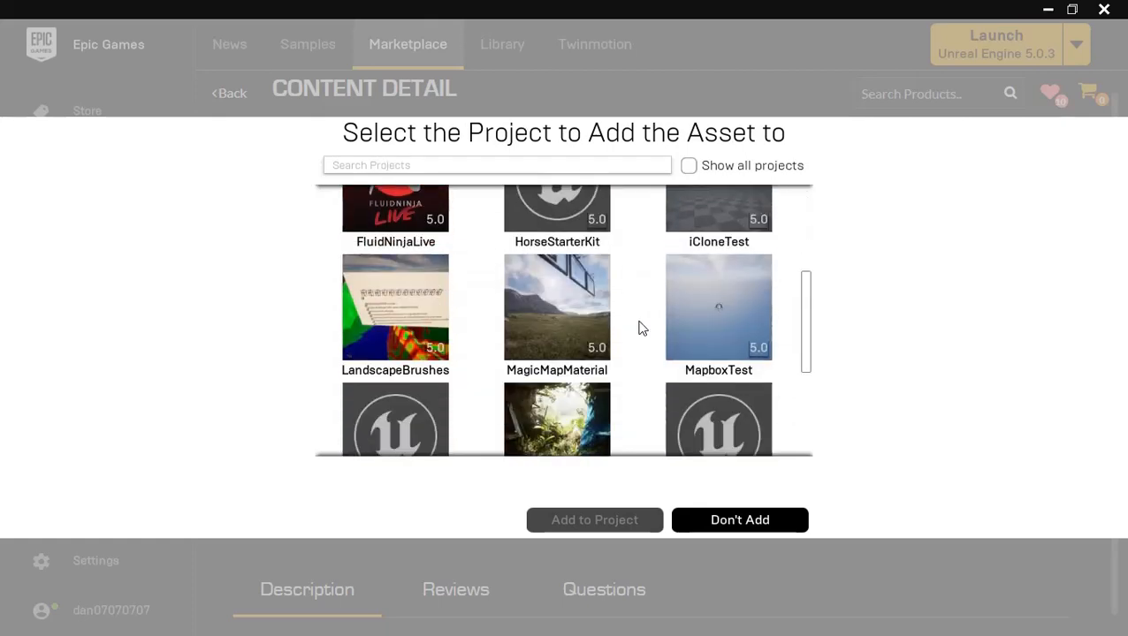
click(700, 300)
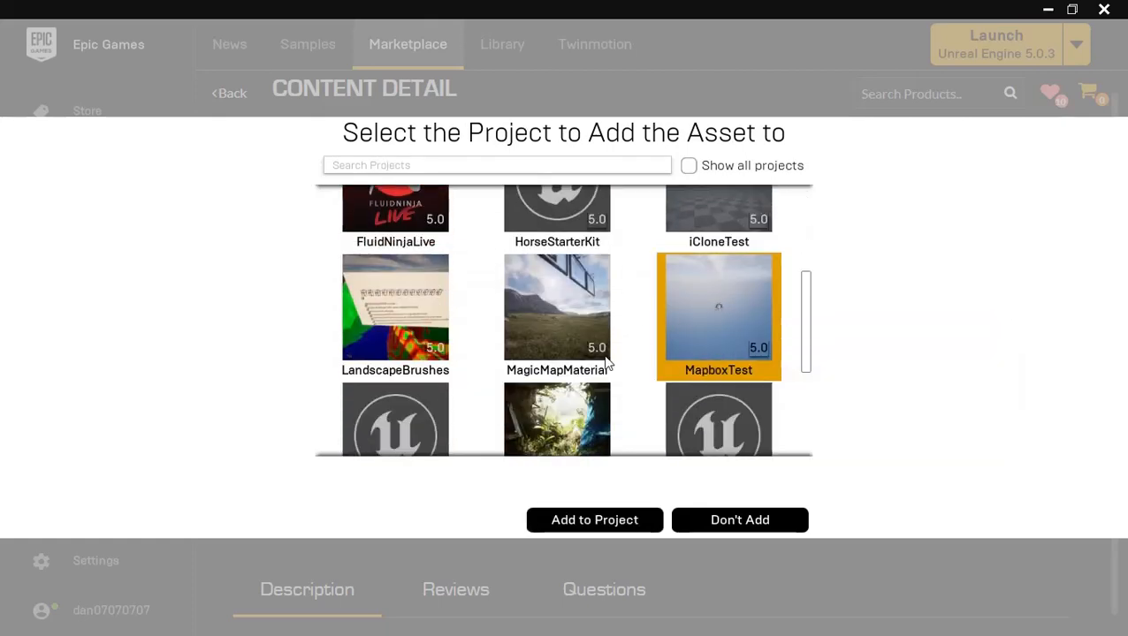
click(581, 520)
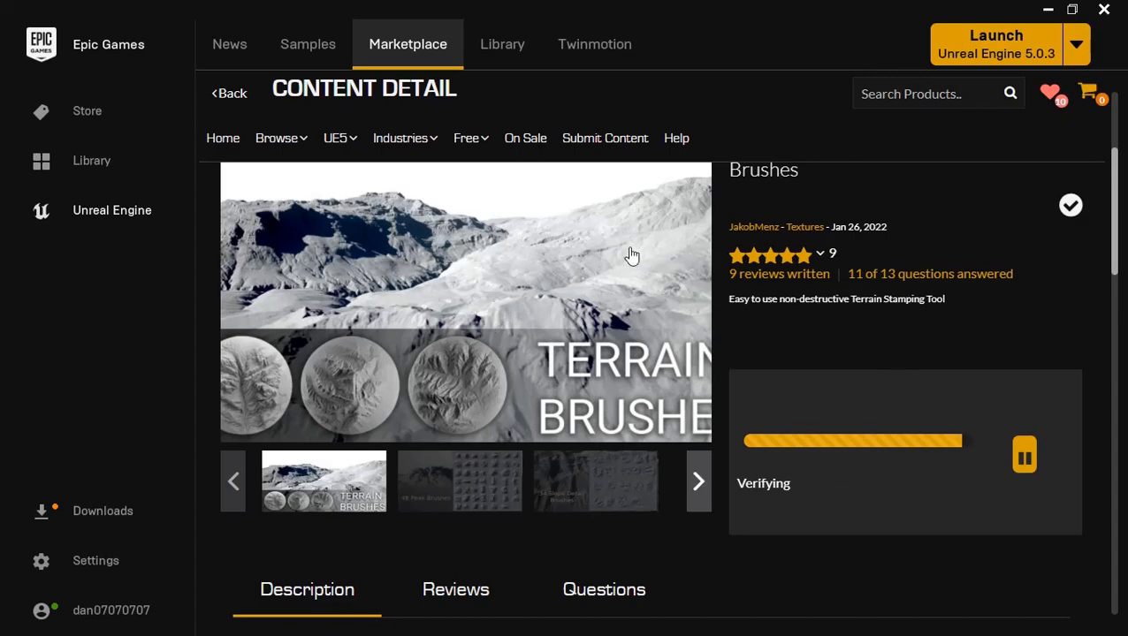
scroll(778, 240, up, 3)
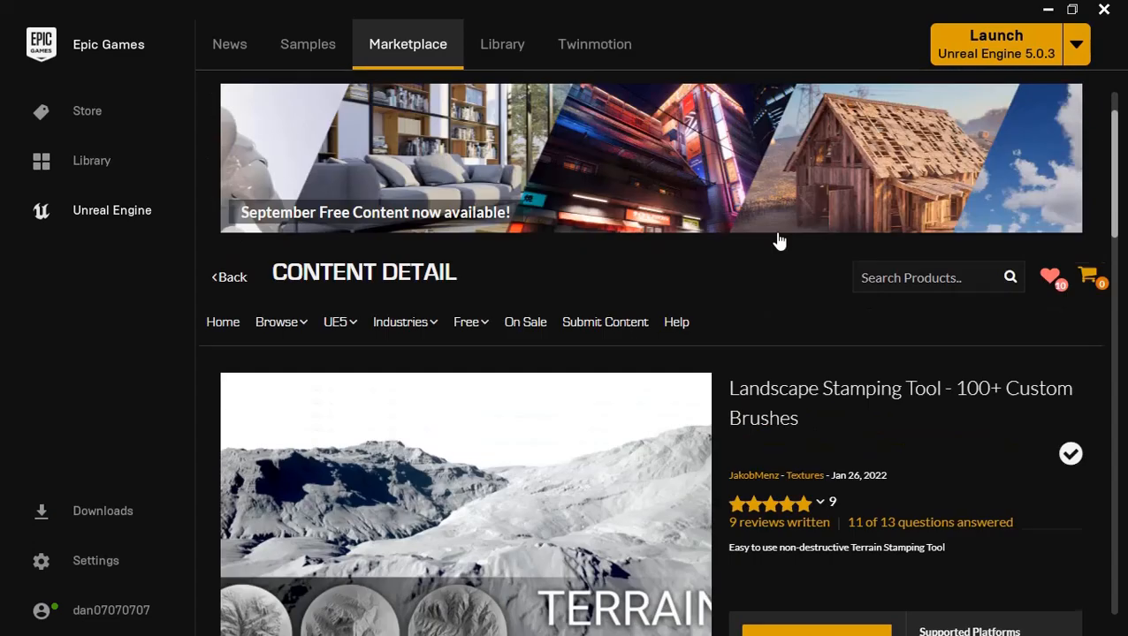
scroll(746, 276, down, 3)
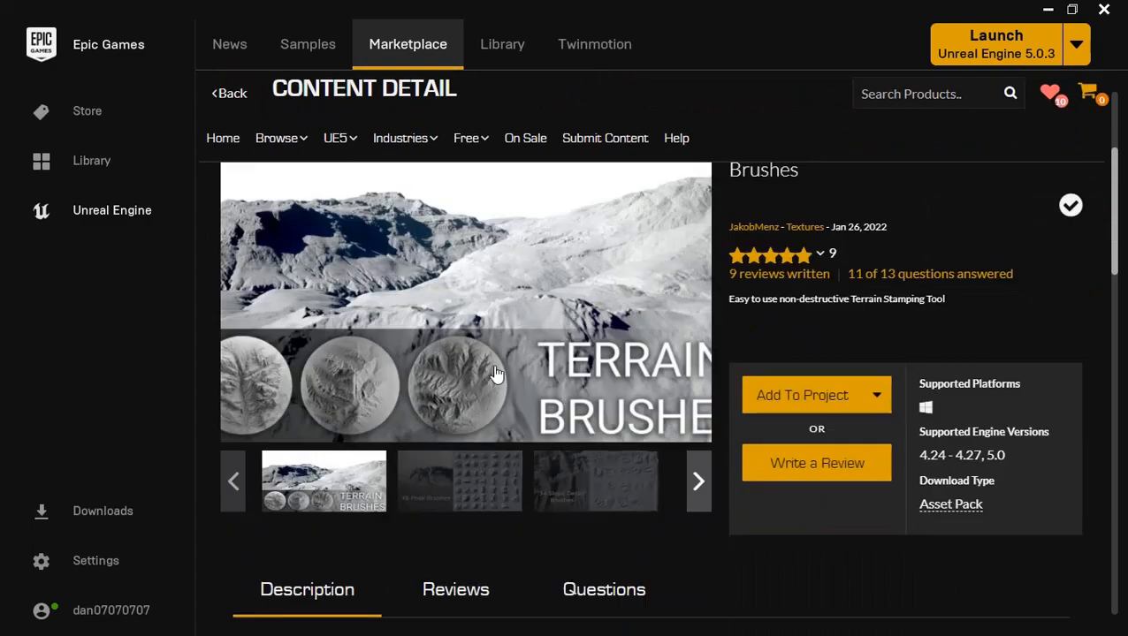
scroll(495, 372, down, 3)
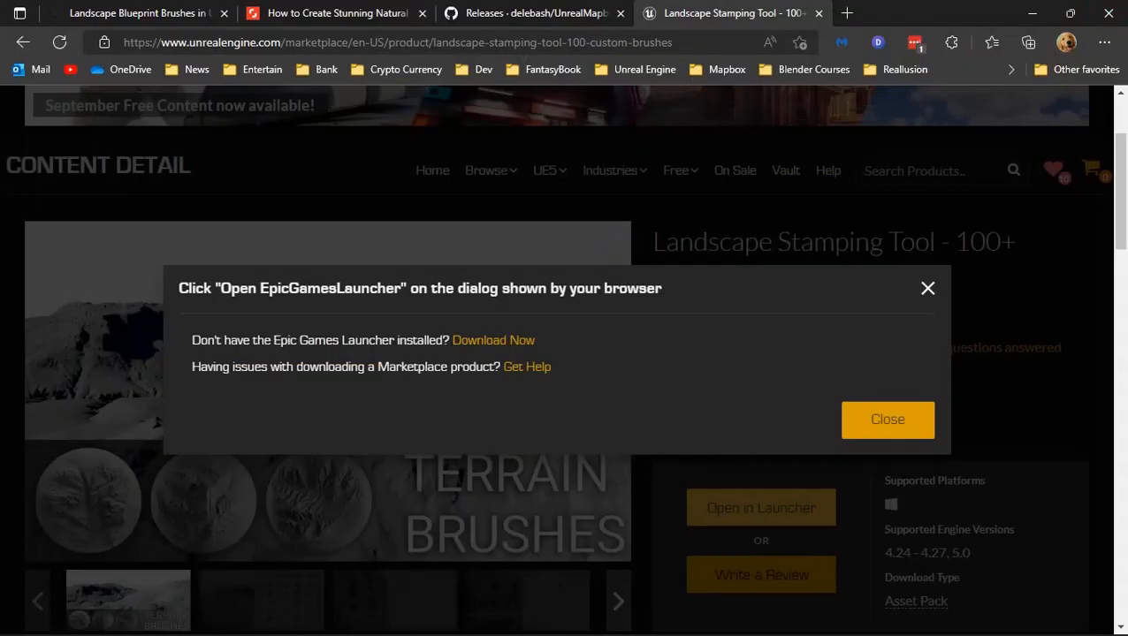
Step: Dismiss the launcher prompt in the browser, switch to the Unreal editor, and show the project's Brushes content folder
click(887, 423)
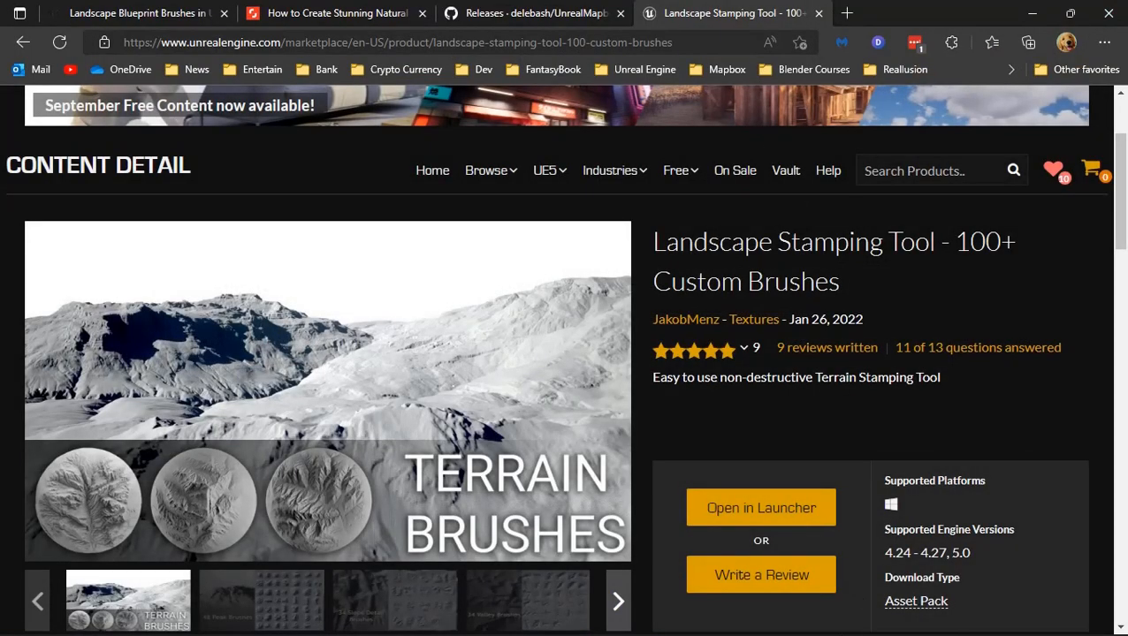
click(887, 631)
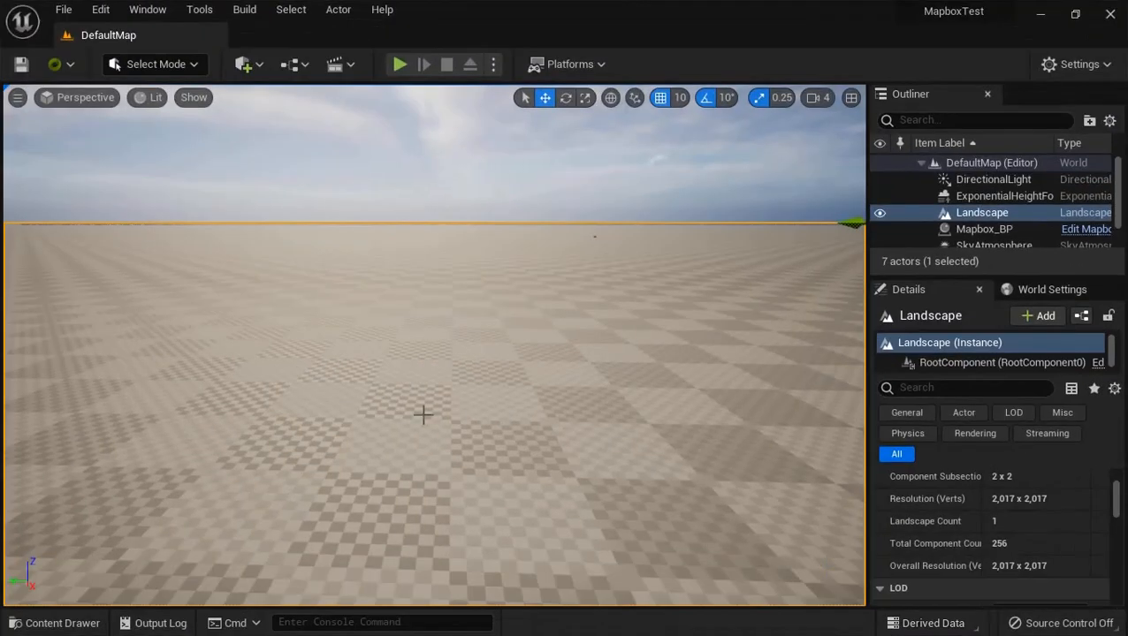
click(55, 624)
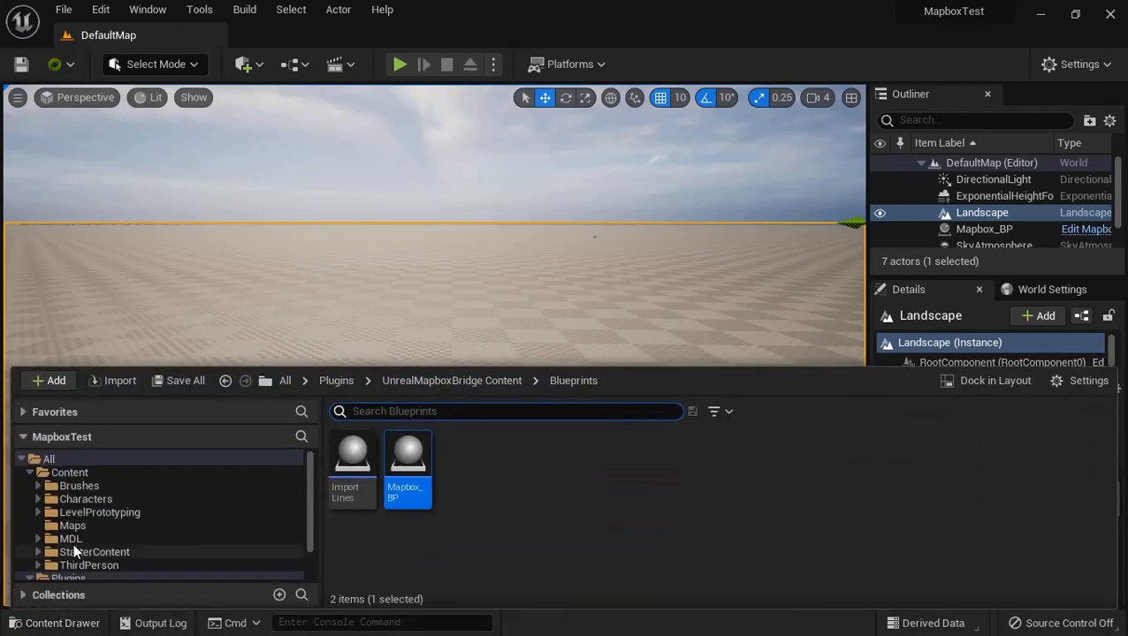
click(72, 489)
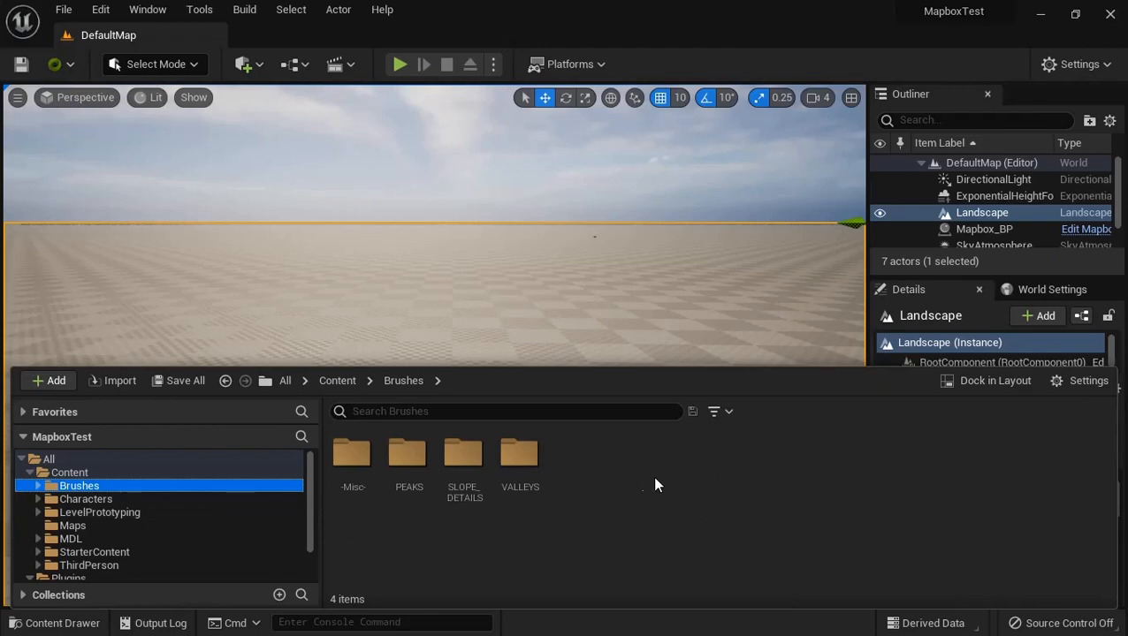
Step: Switch to Unreal Mapbox Bridge and set the alpha brush's blur radius to 1
key(super)
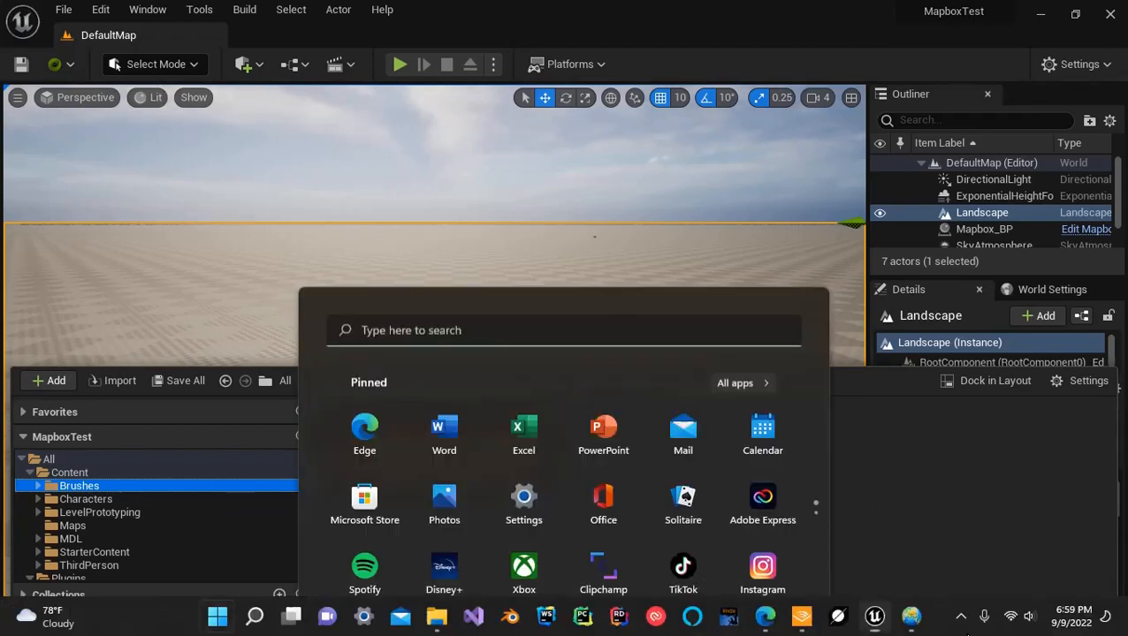
click(912, 617)
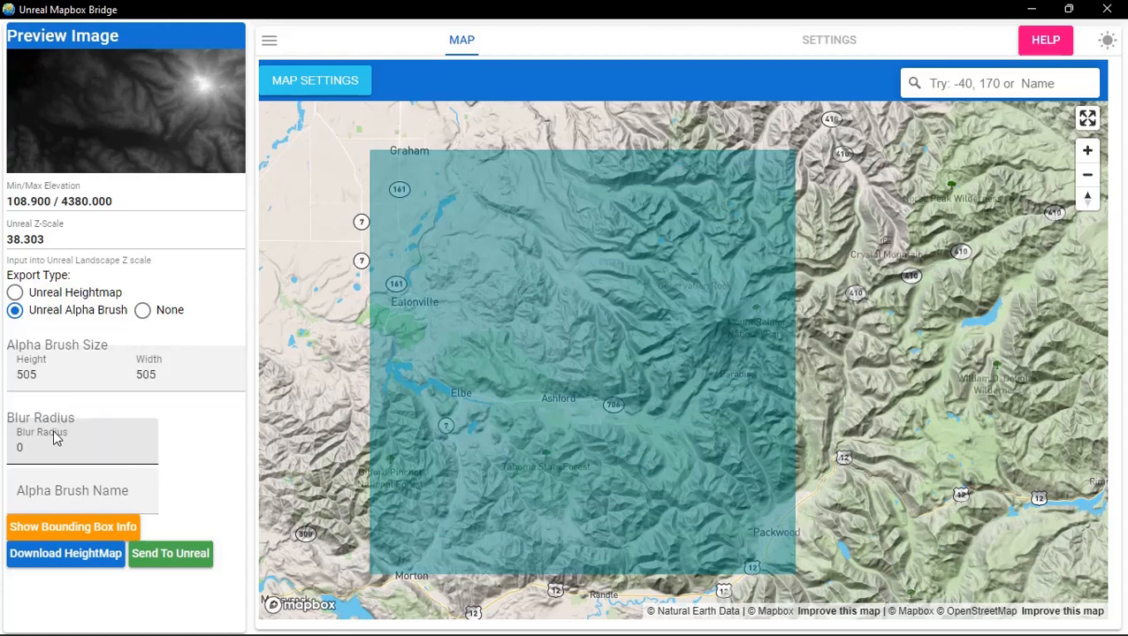
click(46, 442)
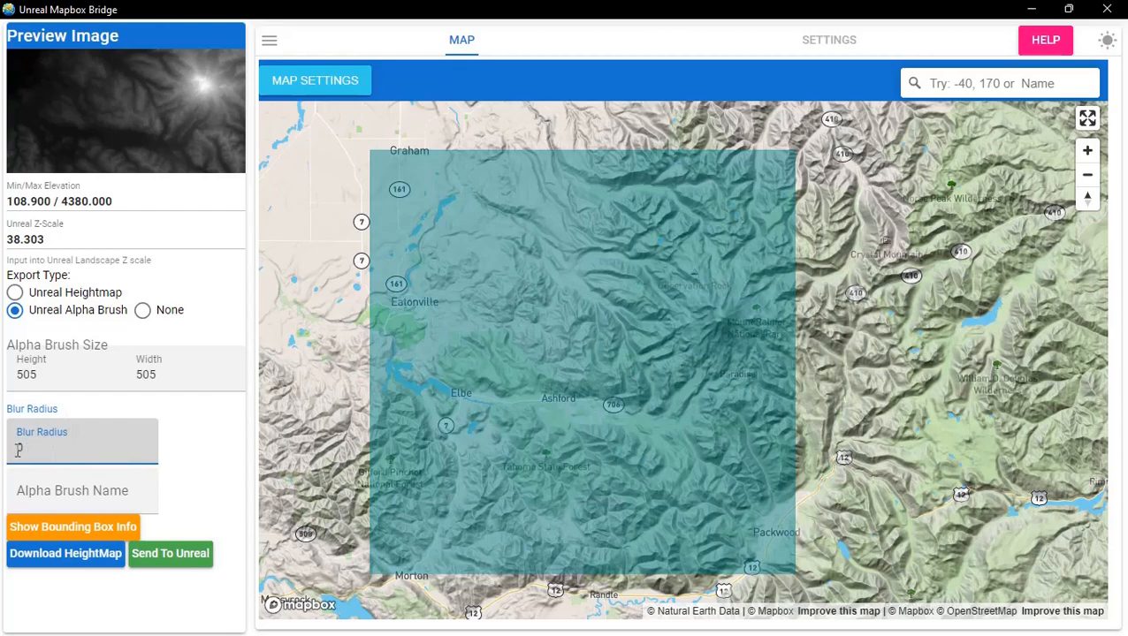
drag(19, 450, 4, 453)
text(1)
Step: Name the alpha brush "test" and send it to Unreal
click(49, 490)
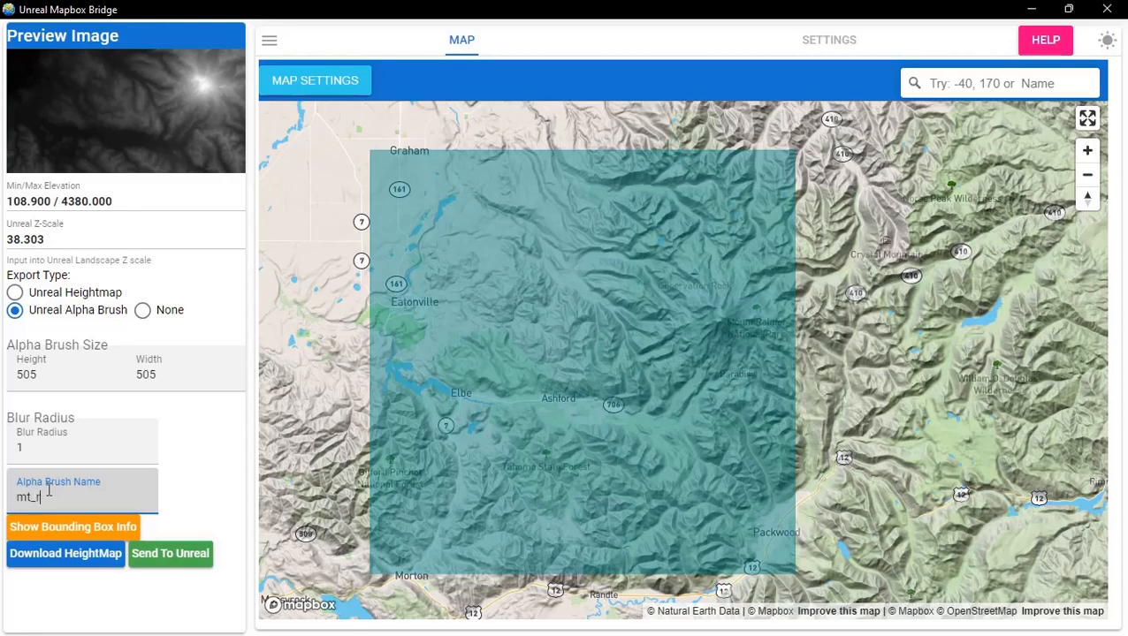
text(mt_ranie)
key(BackSpace)
key(BackSpace)
text(test)
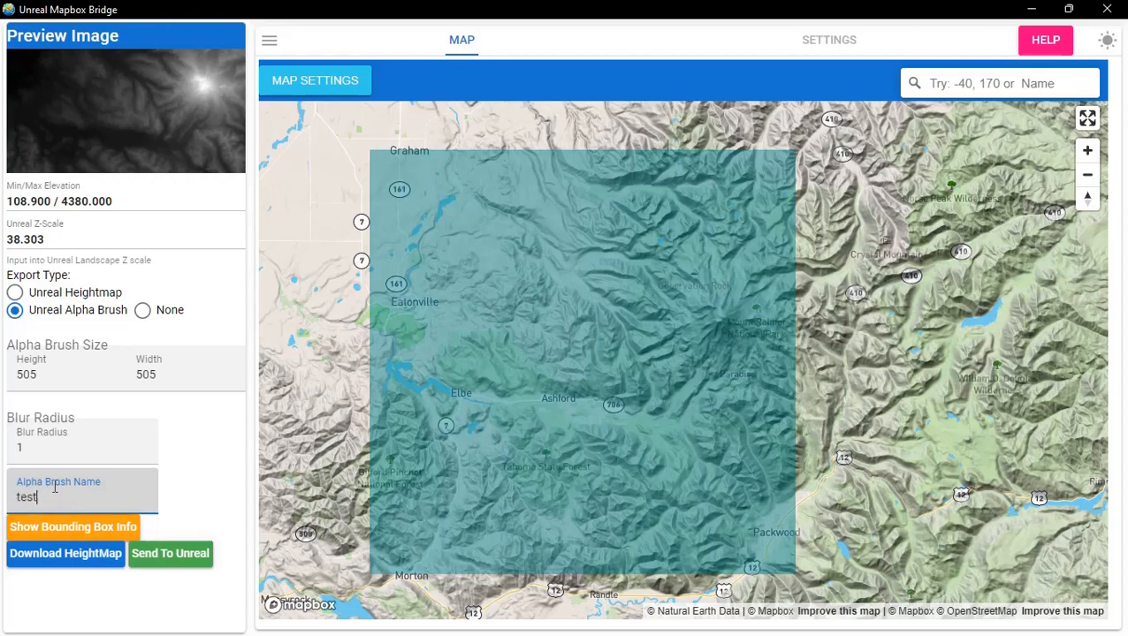
click(174, 557)
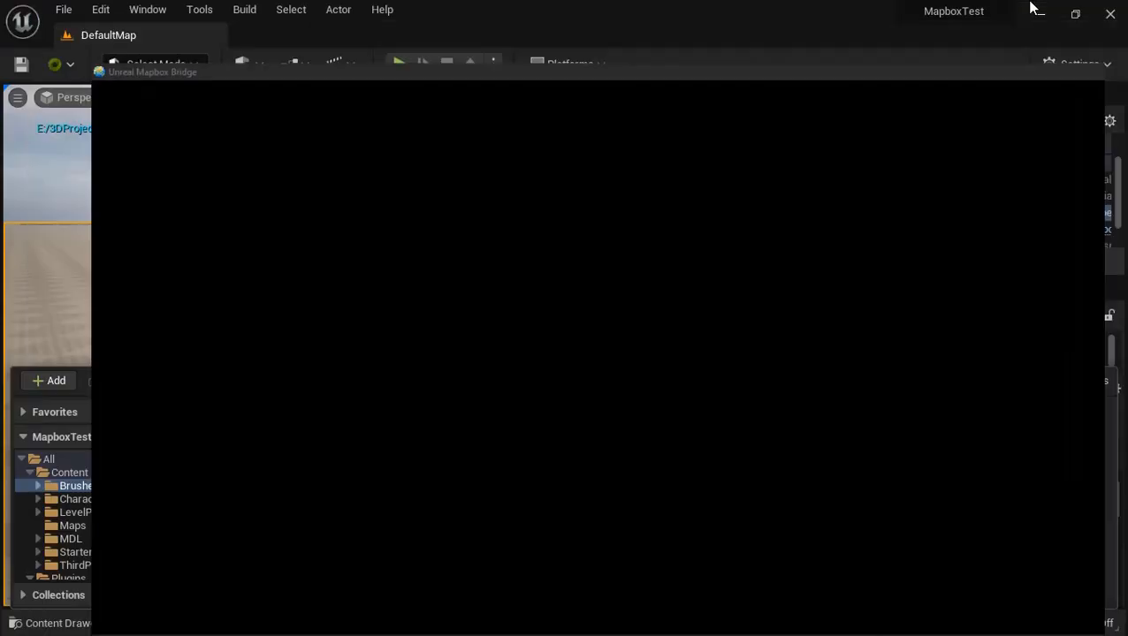
Step: Minimize the bridge window and inspect the CustomBrushes folder and its Textures subfolder in the Unreal editor
click(1031, 9)
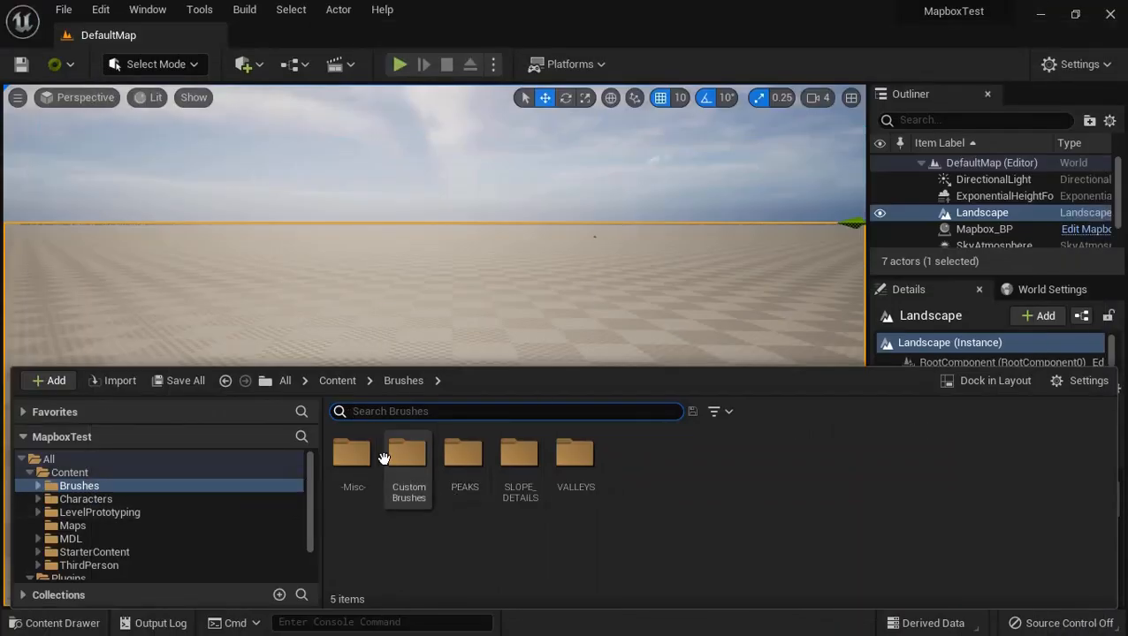
right_drag(615, 198, 623, 179)
click(54, 623)
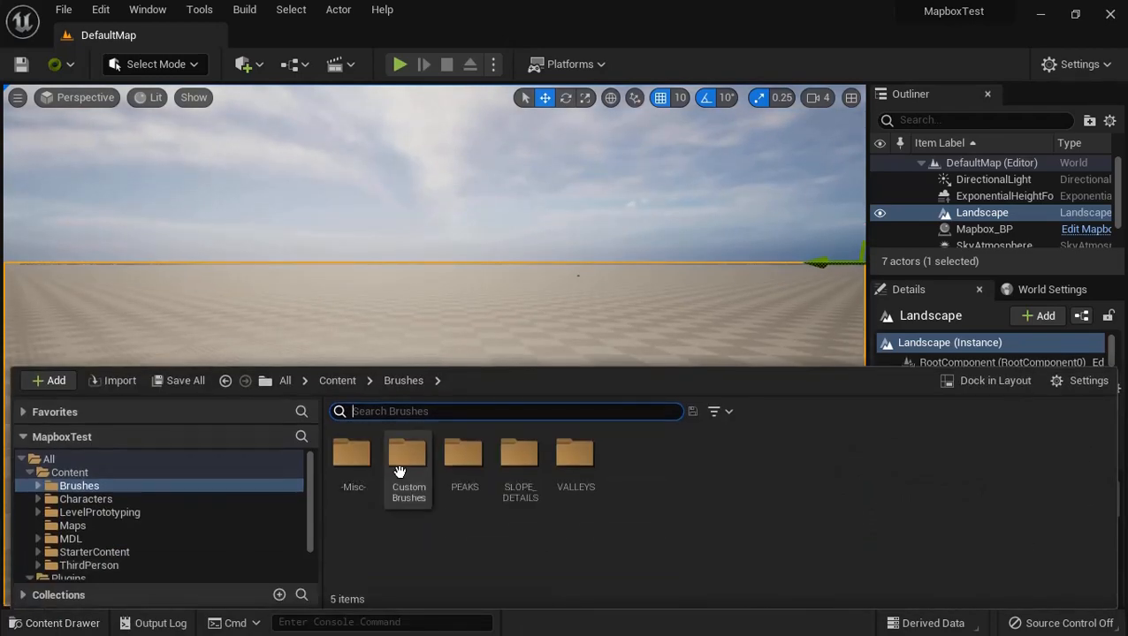
double_click(406, 468)
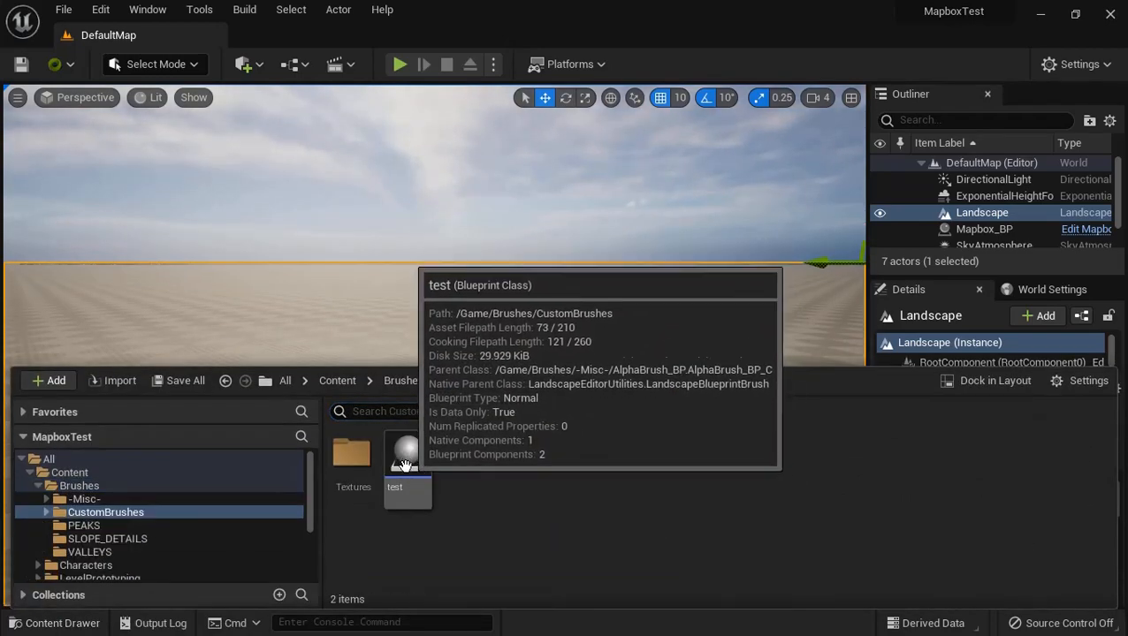
click(350, 471)
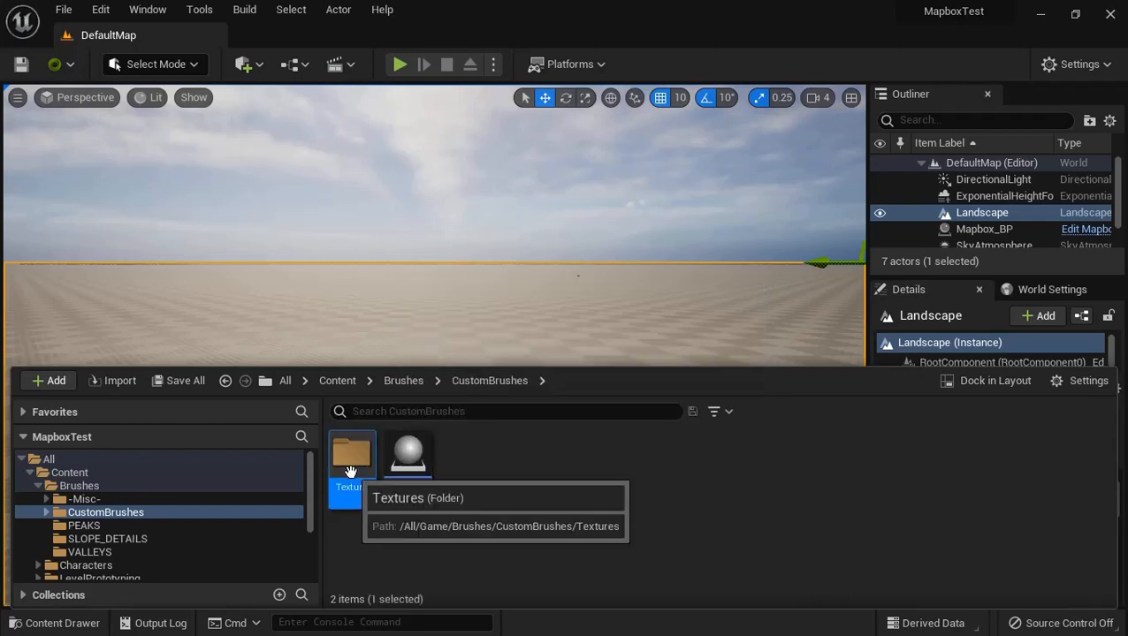
double_click(350, 471)
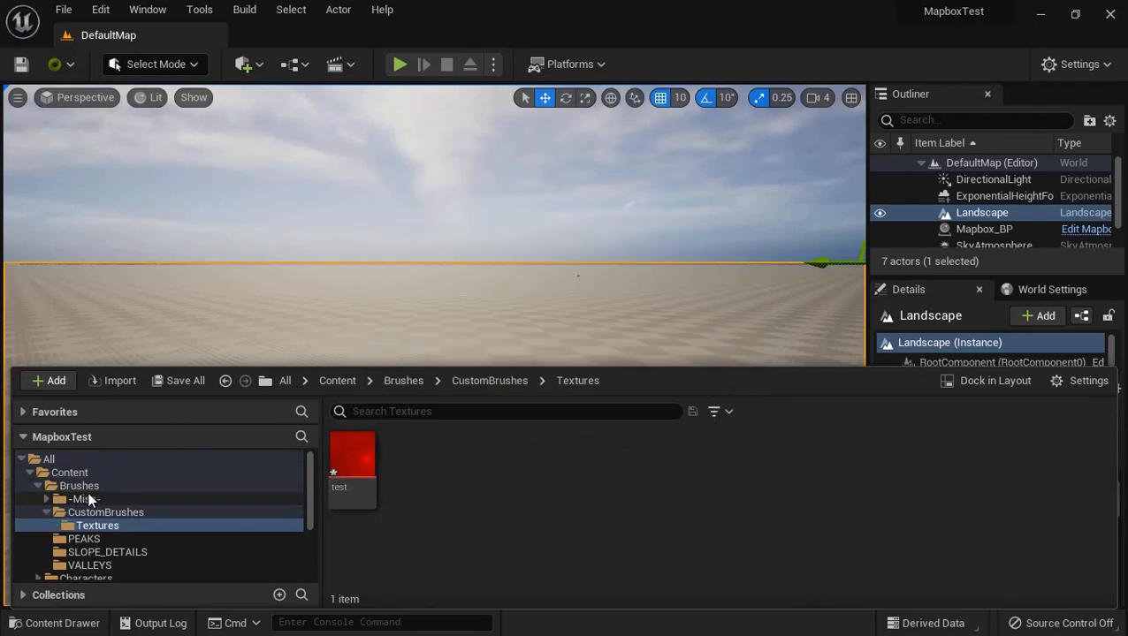
click(95, 513)
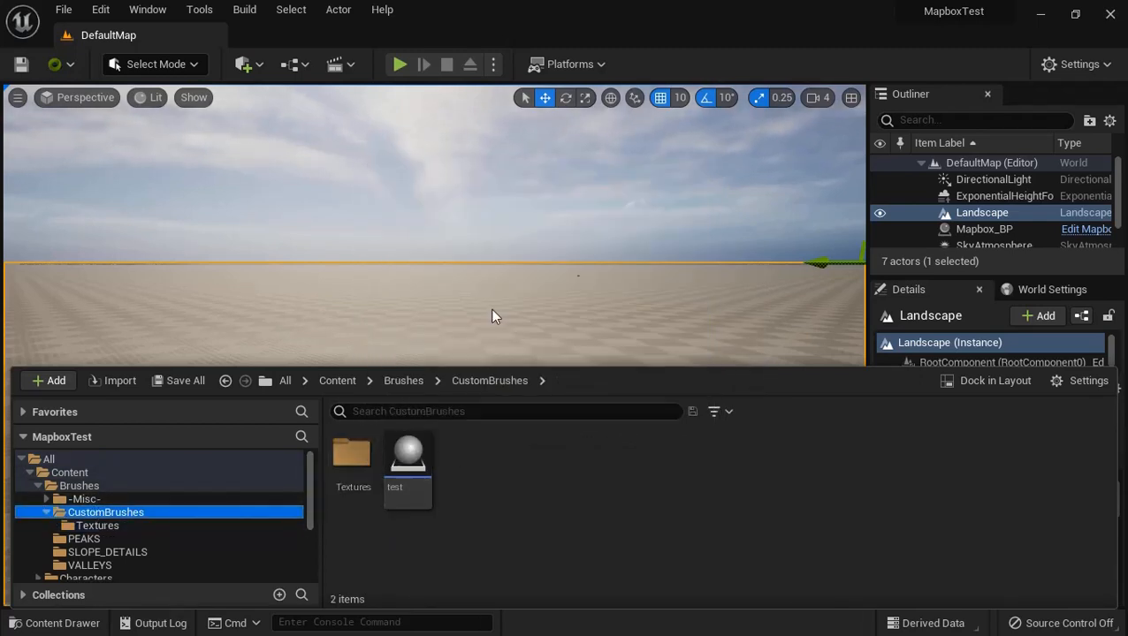
Step: Try placing the test brush on the landscape in Select Mode, and delete the placed actor
right_drag(492, 314, 439, 284)
key(w)
click(71, 624)
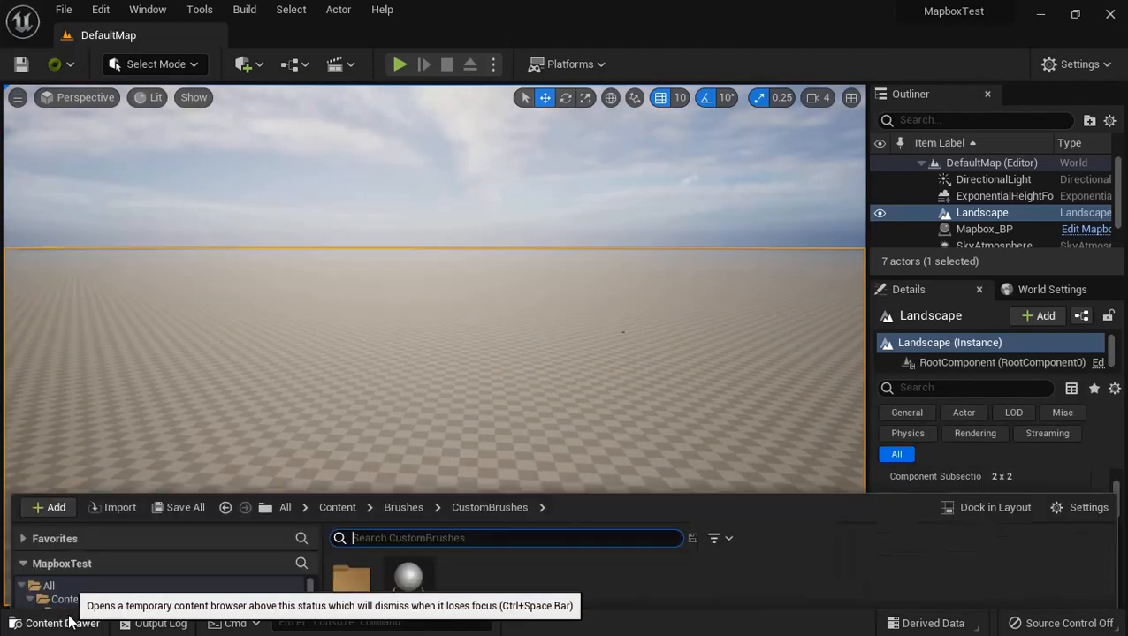
click(408, 464)
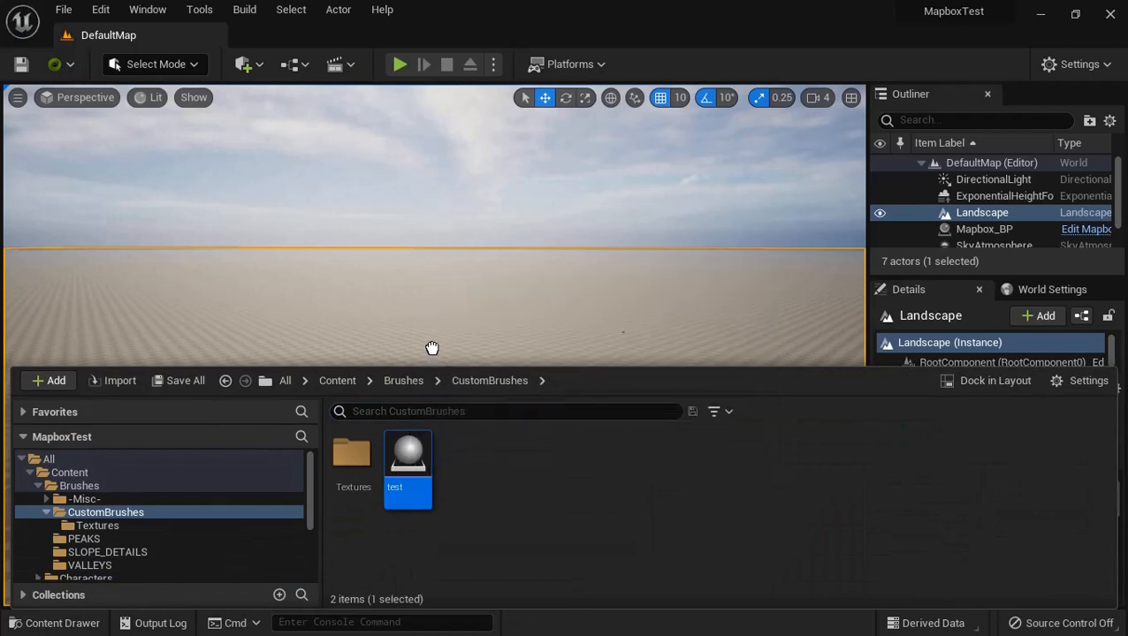
drag(431, 348, 435, 283)
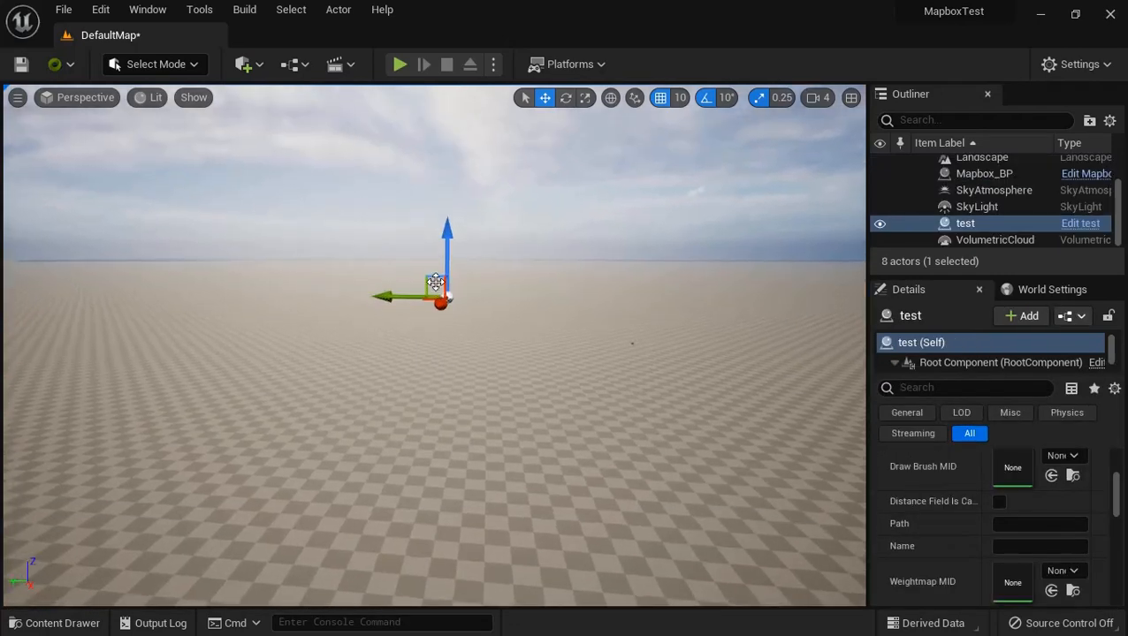
key(e)
right_drag(435, 282, 437, 290)
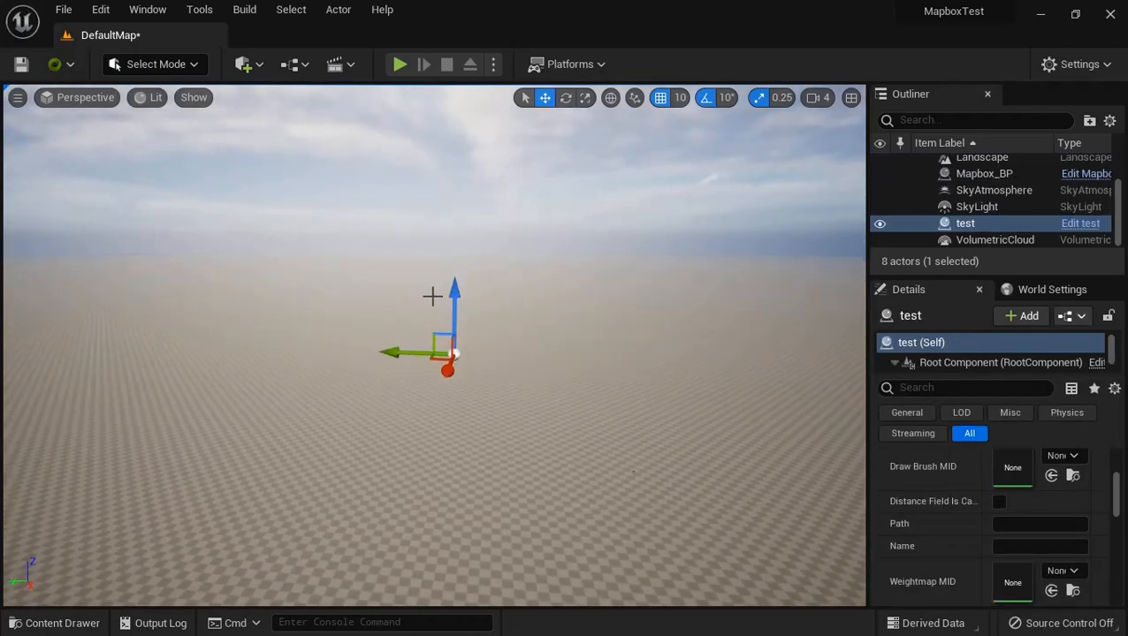
key(Delete)
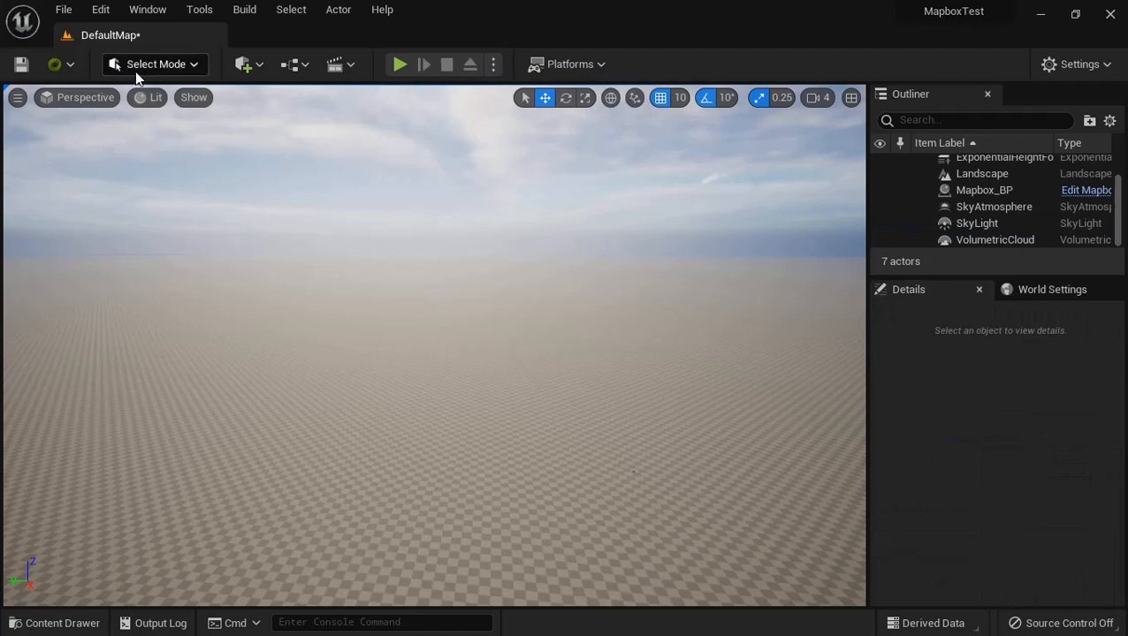
Step: Switch to Landscape Mode with the Blueprint sculpt tool shown and place the test brush from CustomBrushes on the landscape
click(136, 63)
click(159, 108)
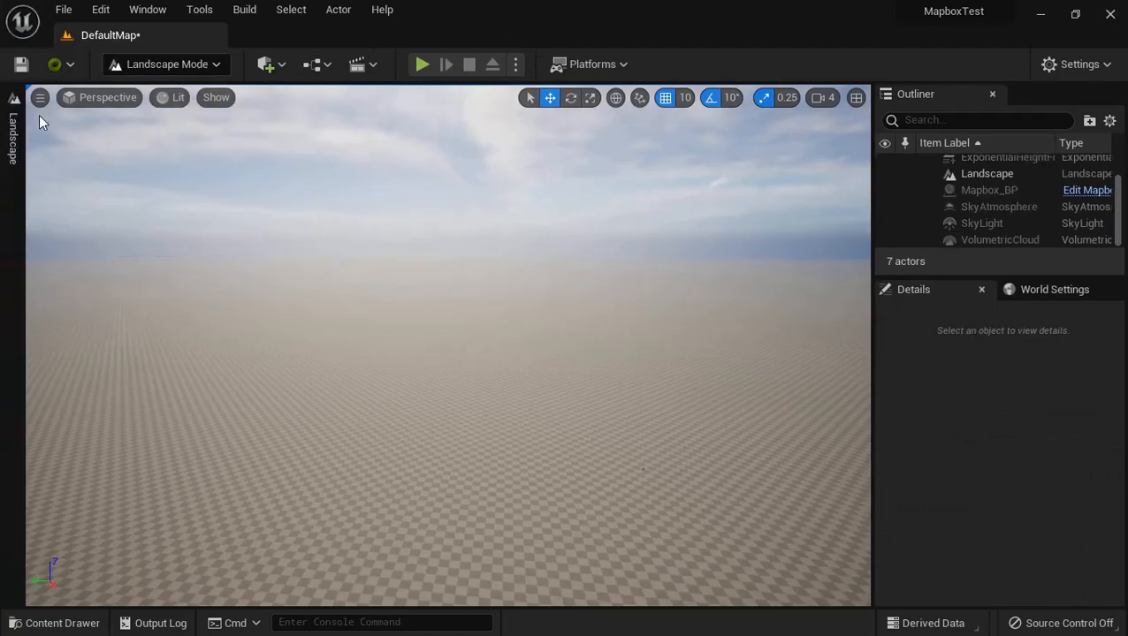
click(14, 137)
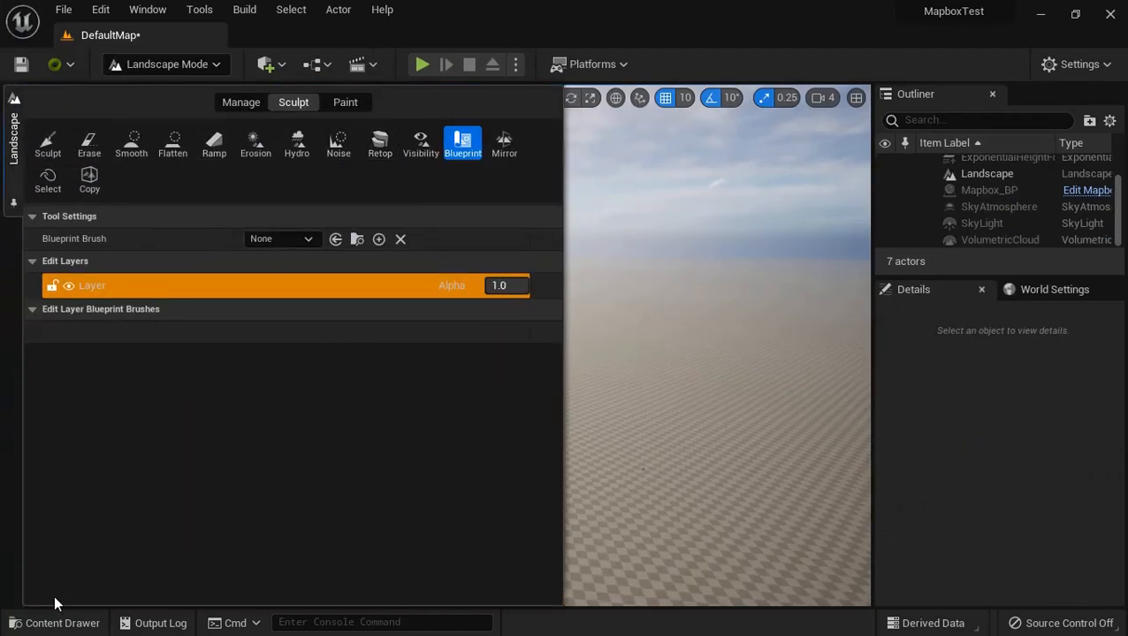
click(55, 623)
drag(408, 469, 419, 314)
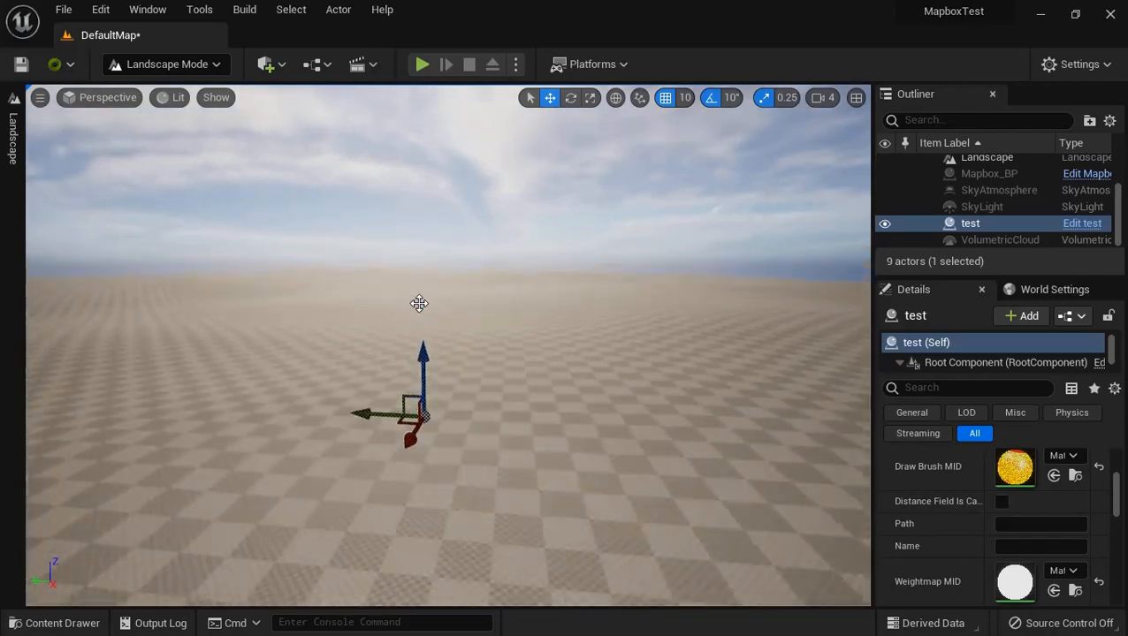
right_drag(418, 305, 700, 391)
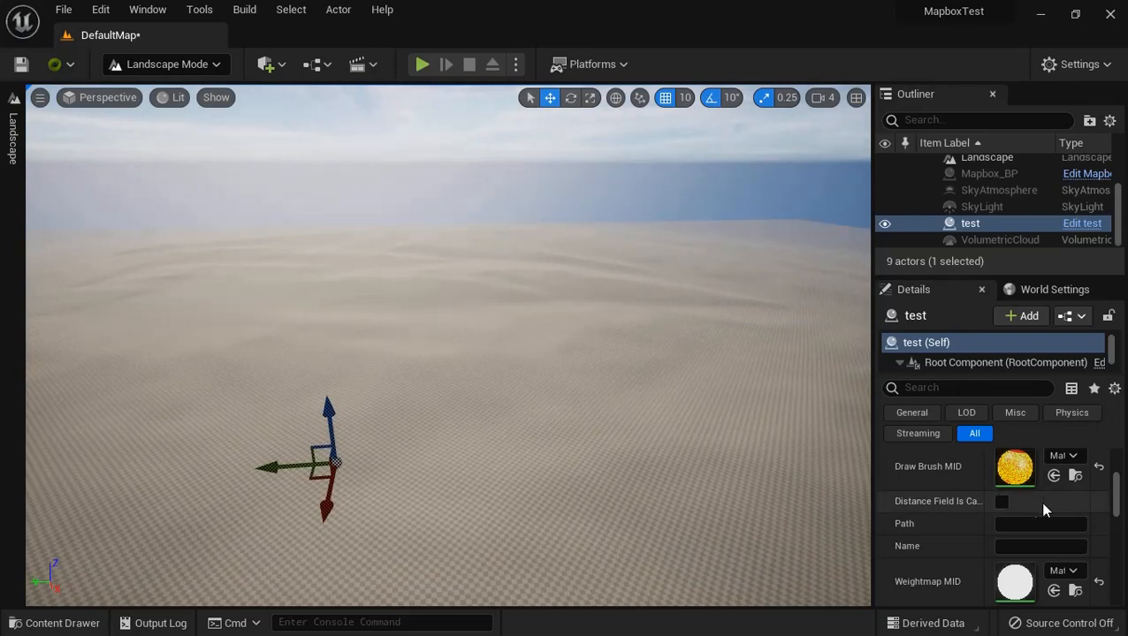
scroll(1068, 505, down, 3)
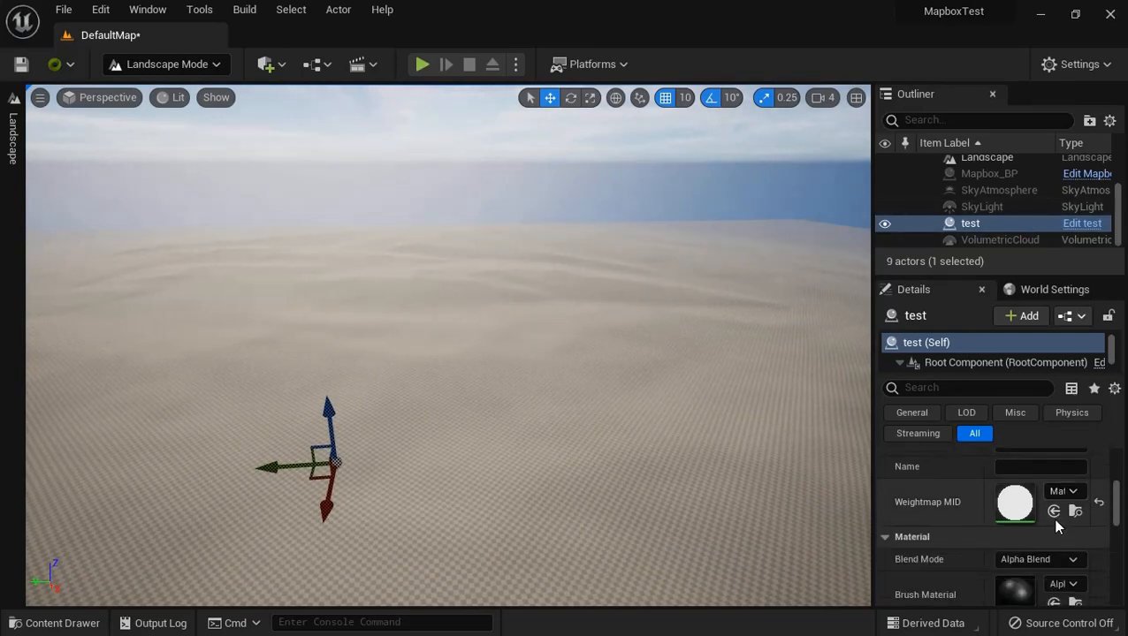
Step: Examine the test brush's material settings and compare the contents of the PEAKS and CustomBrushes folders
scroll(1055, 526, down, 1)
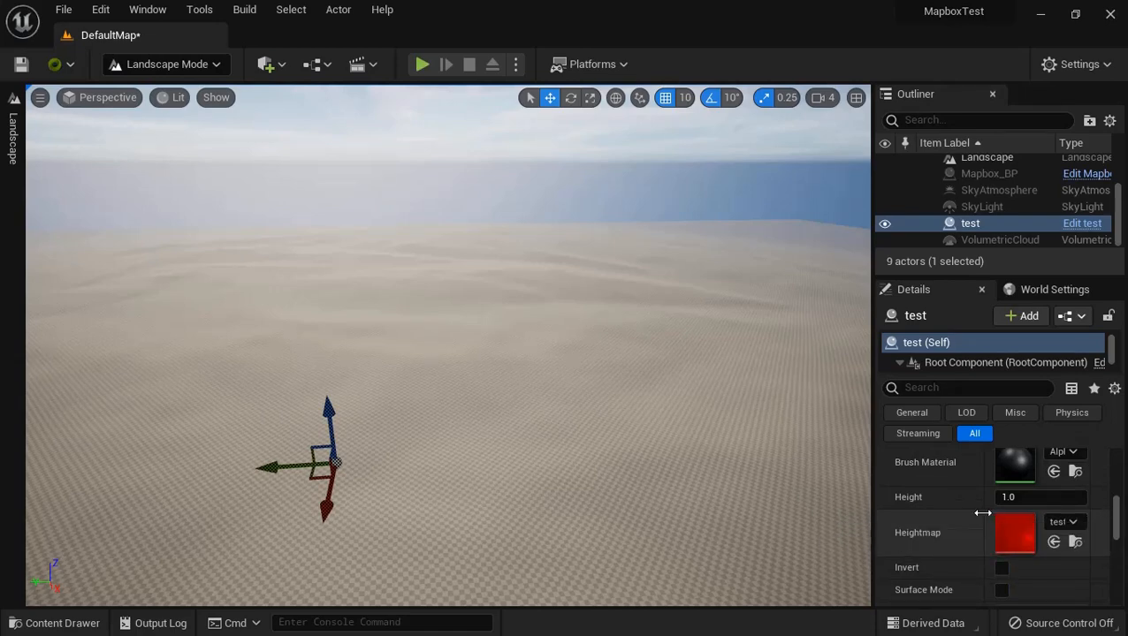
click(12, 623)
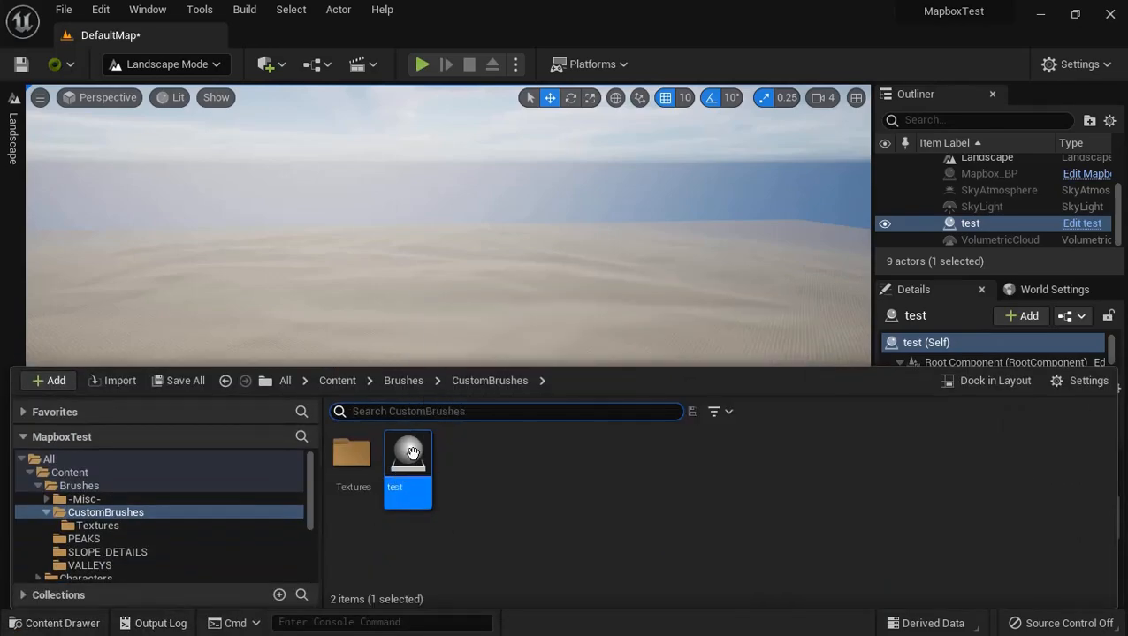
click(82, 539)
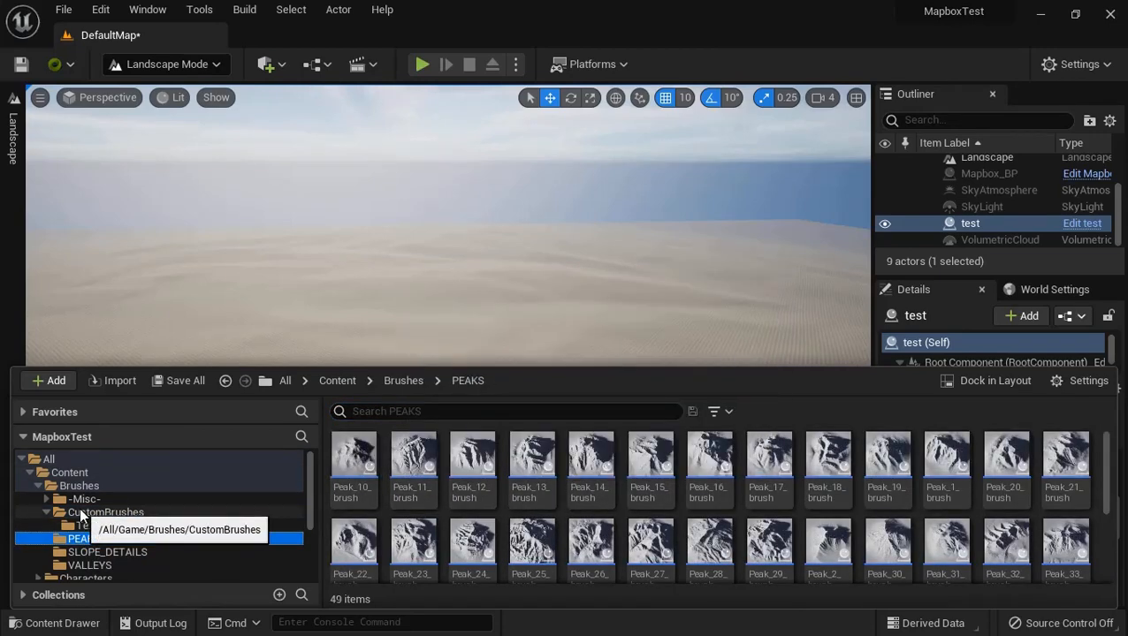
click(79, 514)
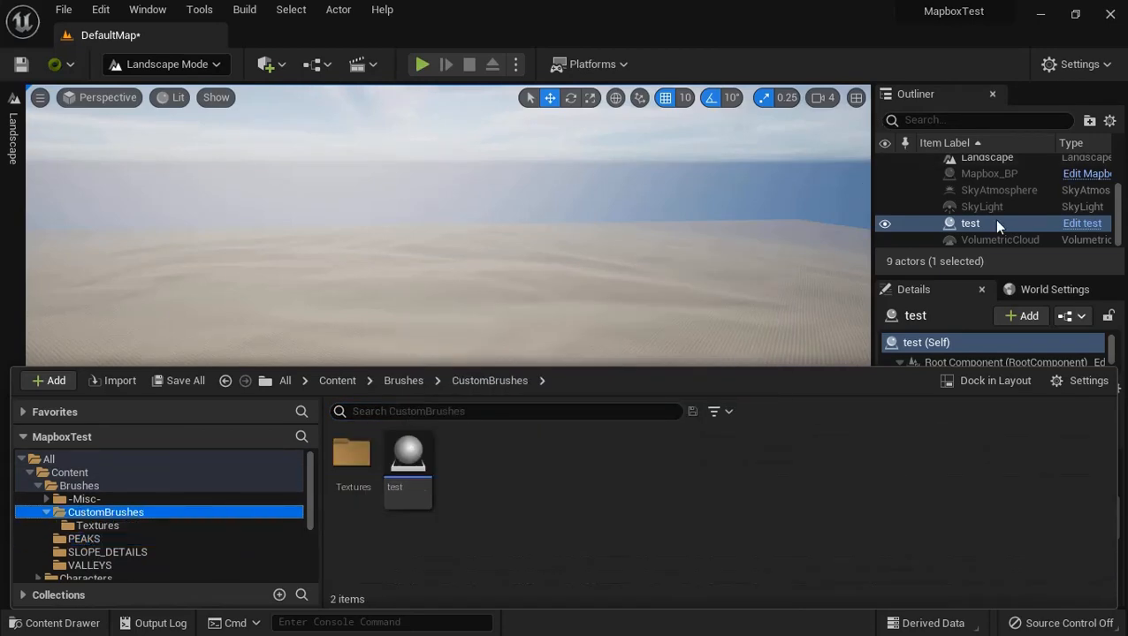
click(608, 250)
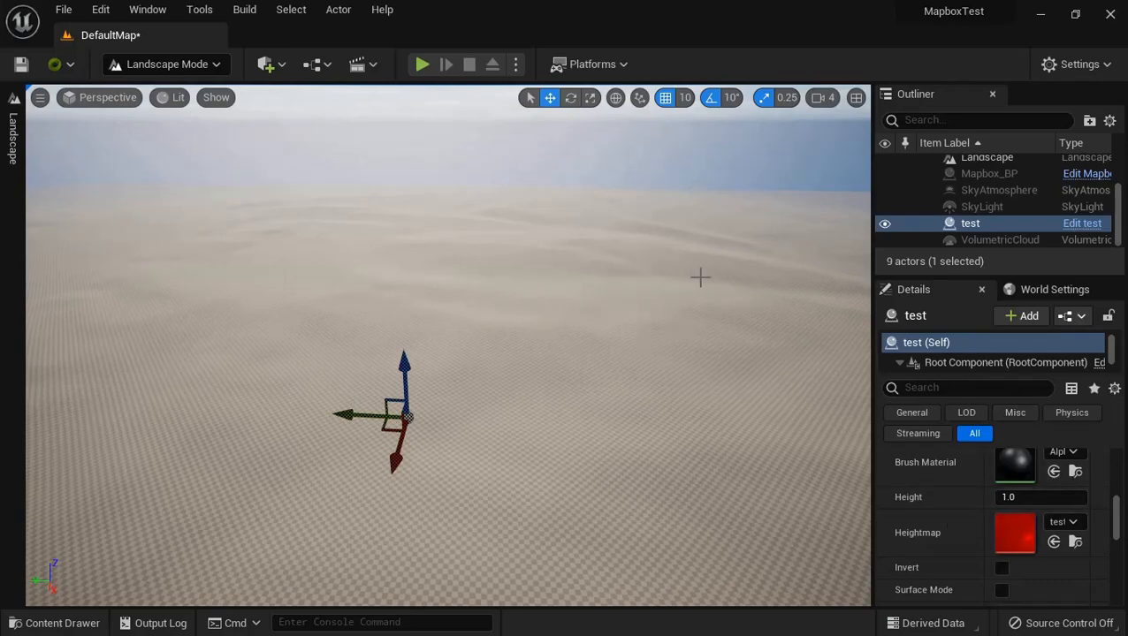
Step: Set the test brush's Height to 4 and look over the raised terrain up close and from above
right_drag(700, 277, 530, 262)
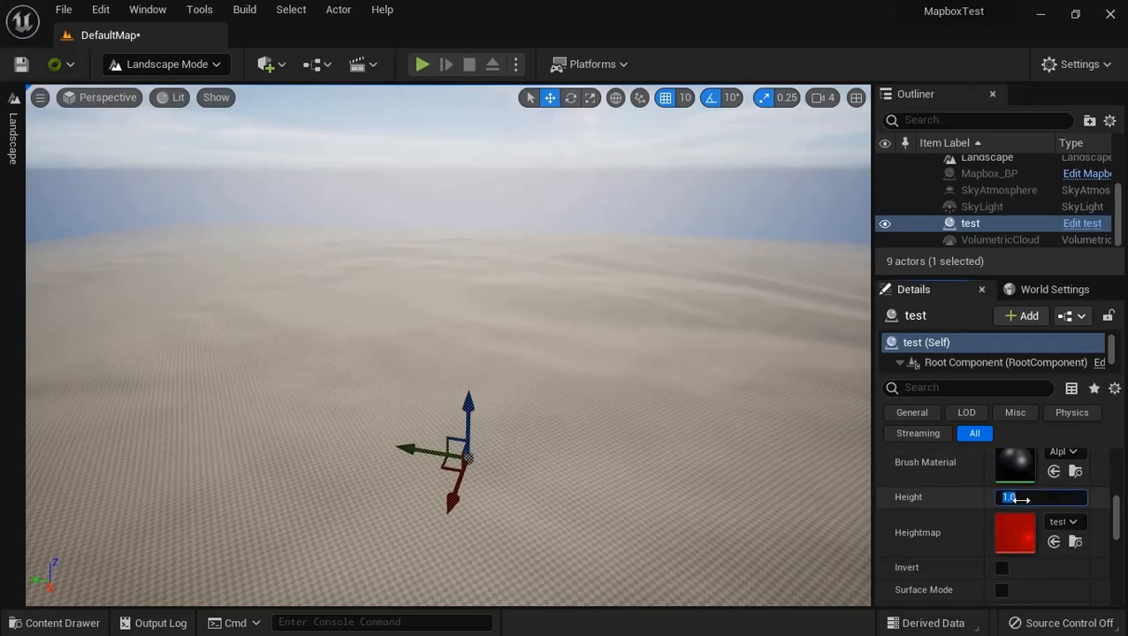
key(Return)
right_drag(694, 380, 588, 338)
key(e)
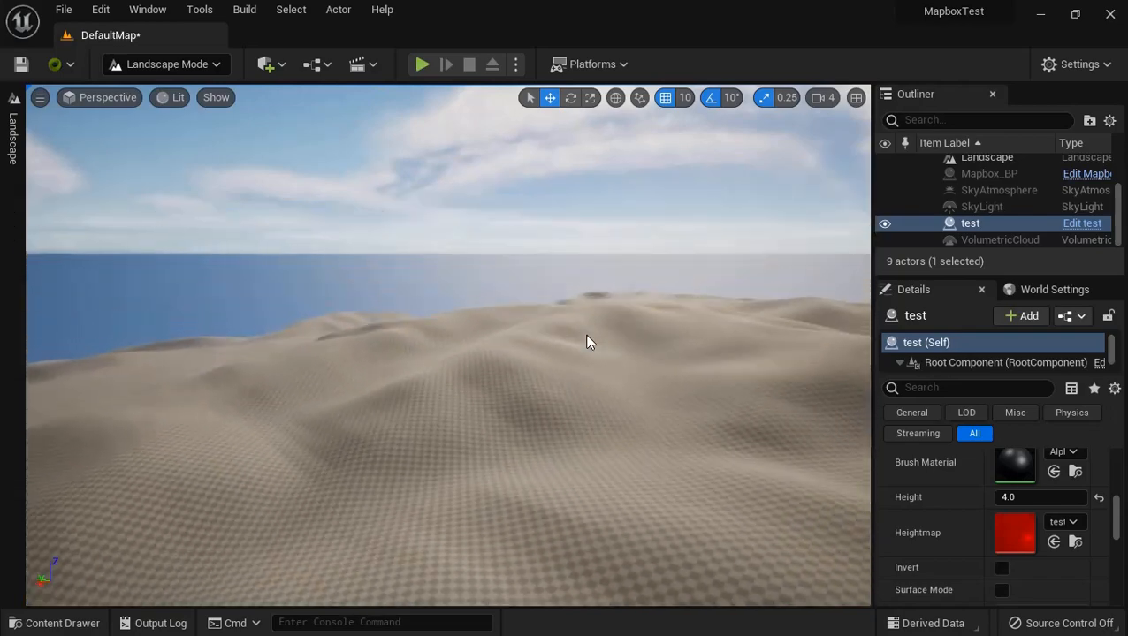
right_drag(587, 336, 864, 401)
Step: Set the test brush's Height to 3 and enable Surface Mode
click(1012, 498)
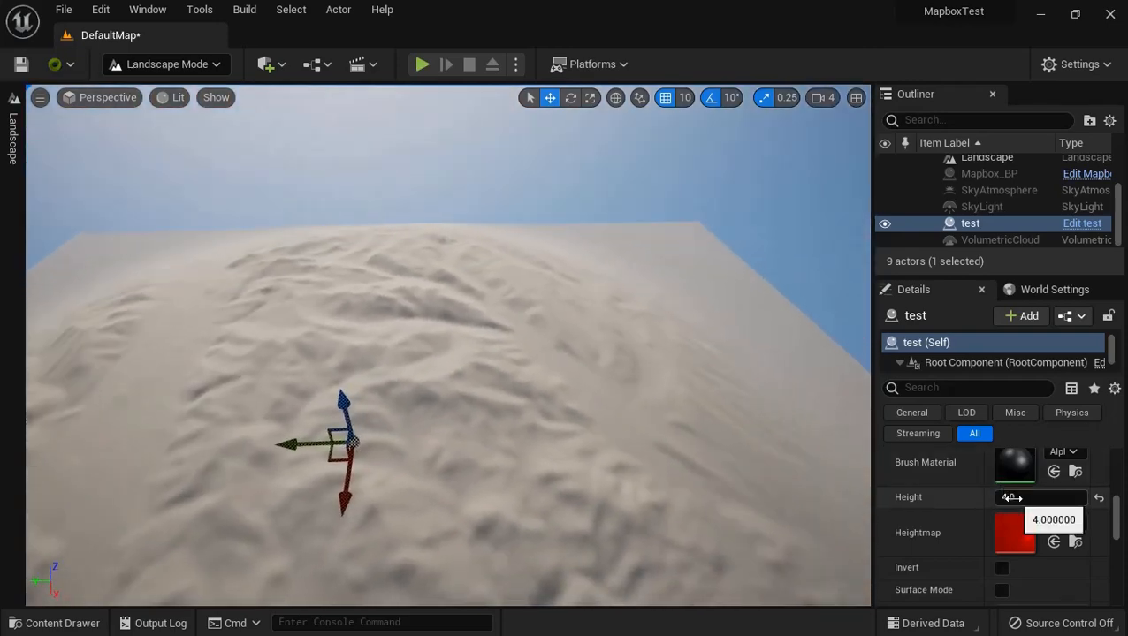
text(3)
key(Return)
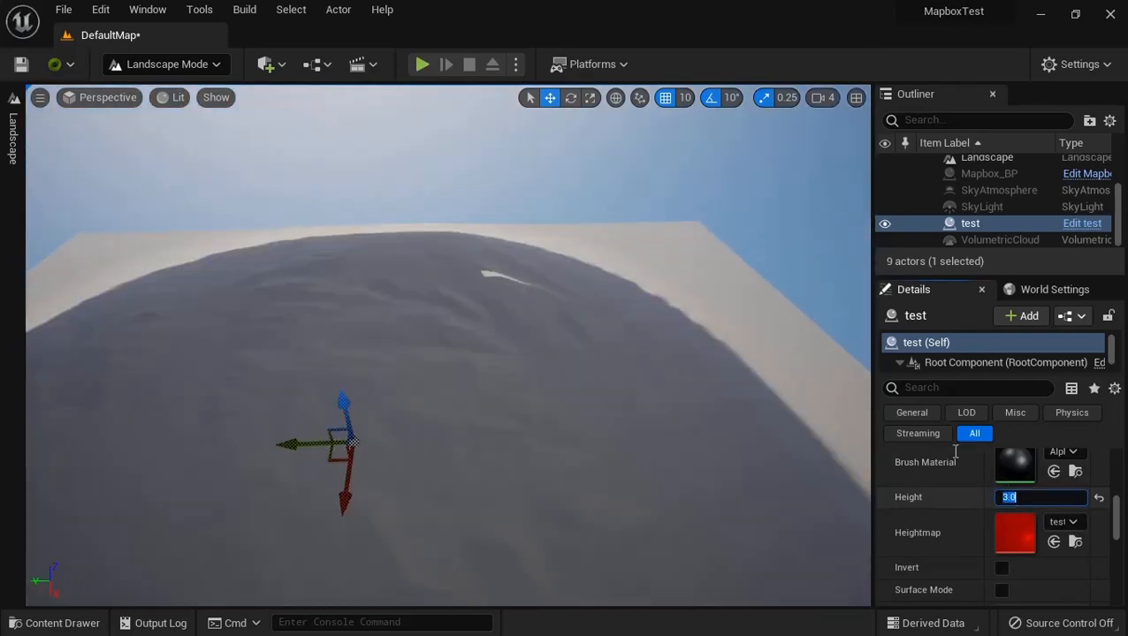
scroll(1024, 504, down, 2)
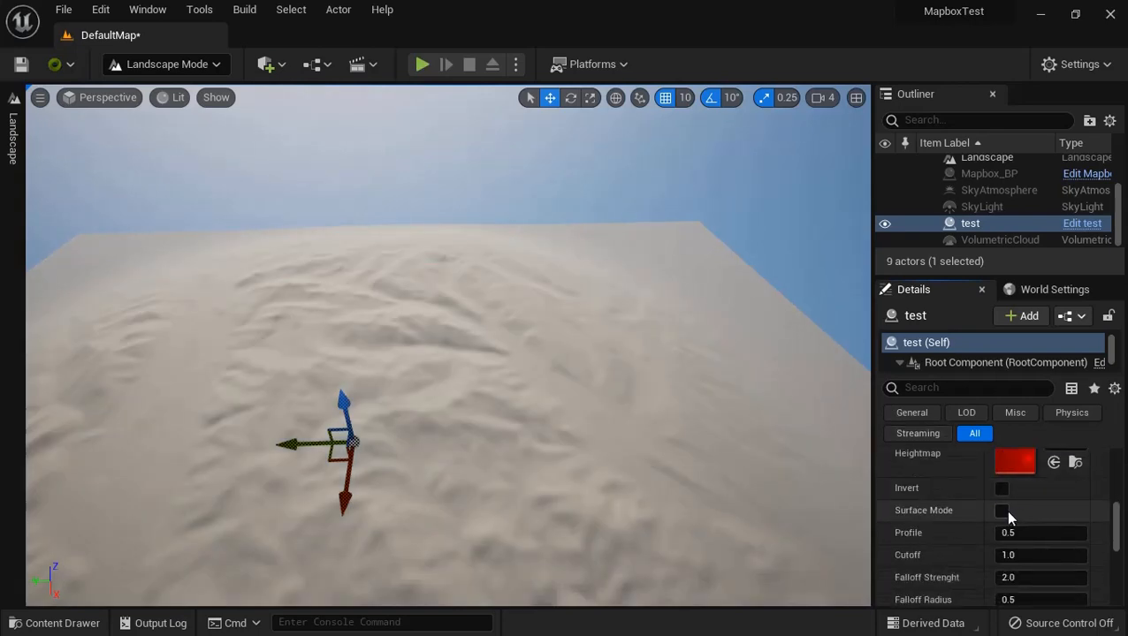
click(1002, 511)
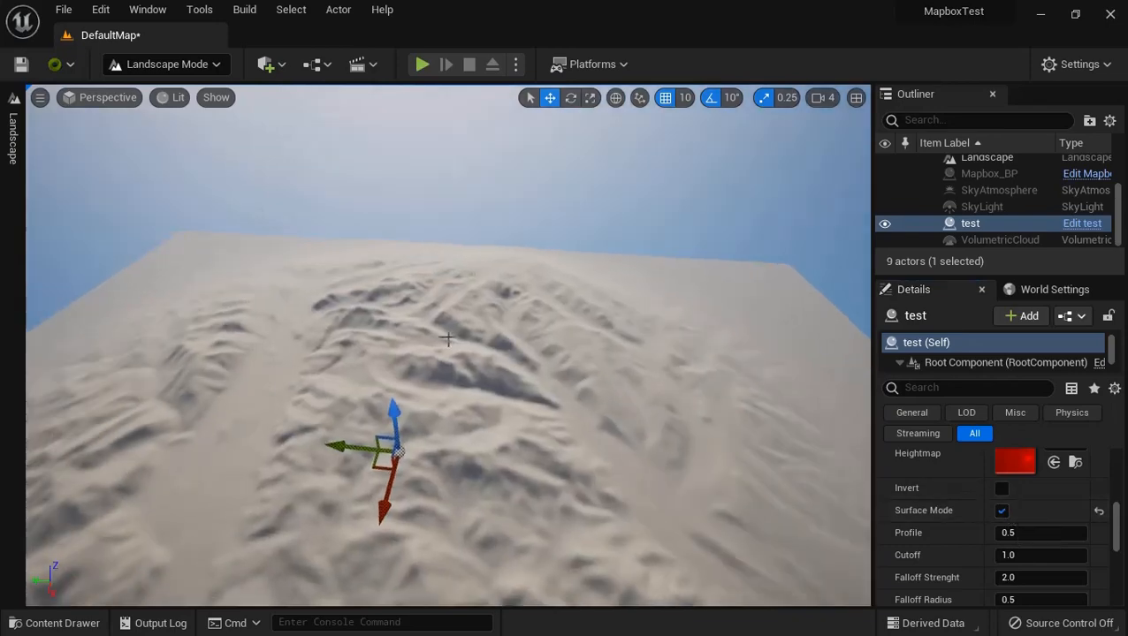
right_drag(449, 340, 590, 386)
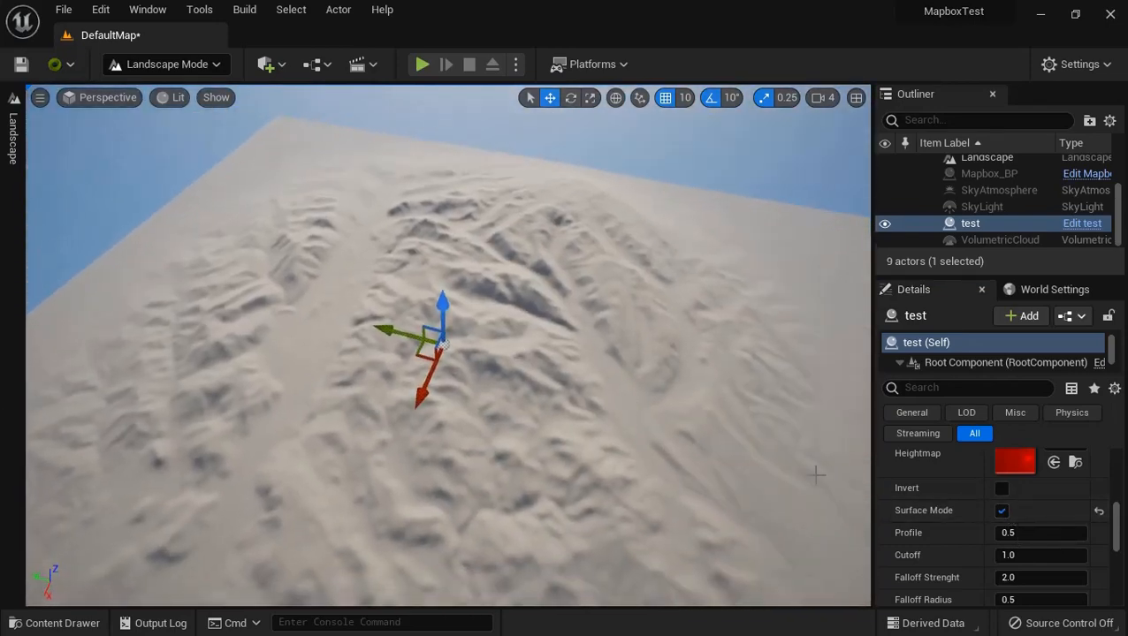
Step: Set the test brush's Landscape Scale to 200
scroll(1008, 584, down, 3)
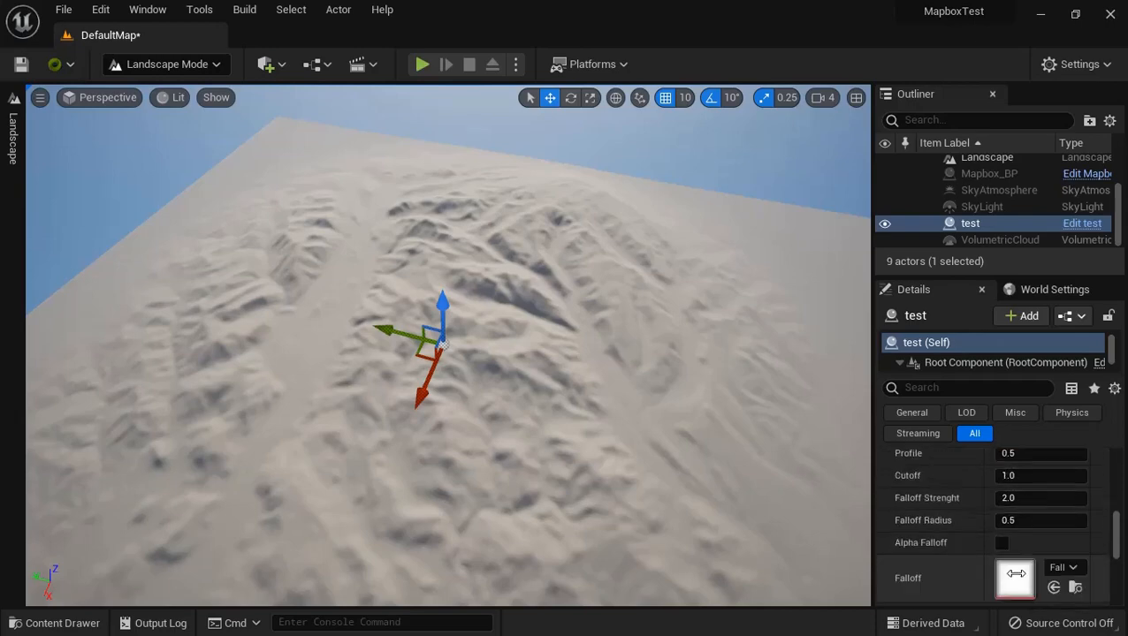
scroll(1015, 574, down, 2)
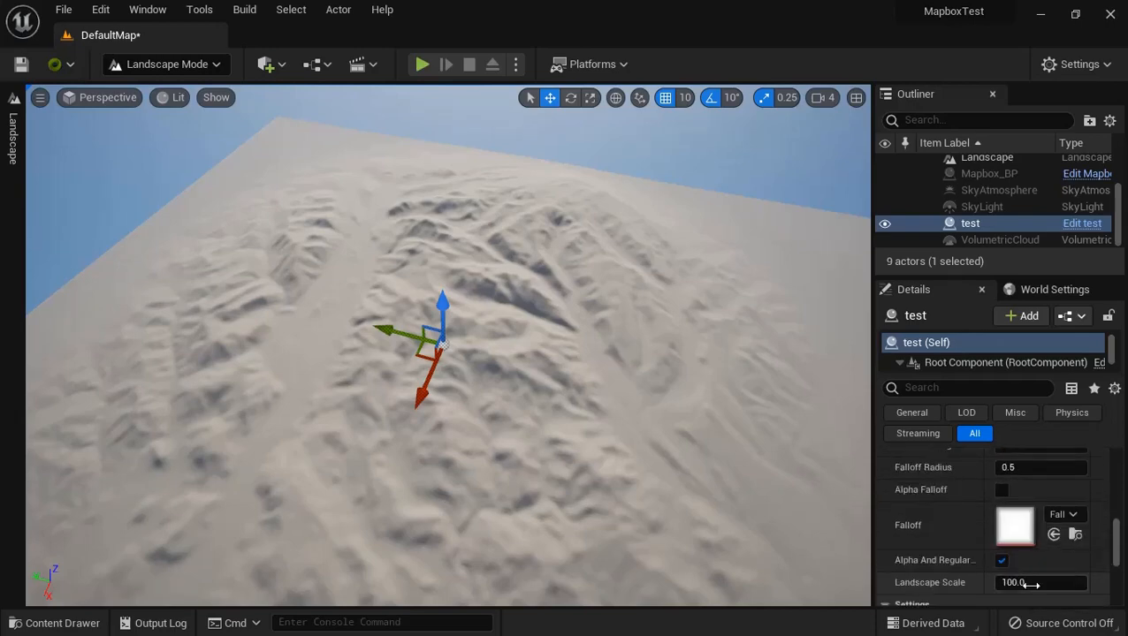
right_drag(710, 434, 743, 461)
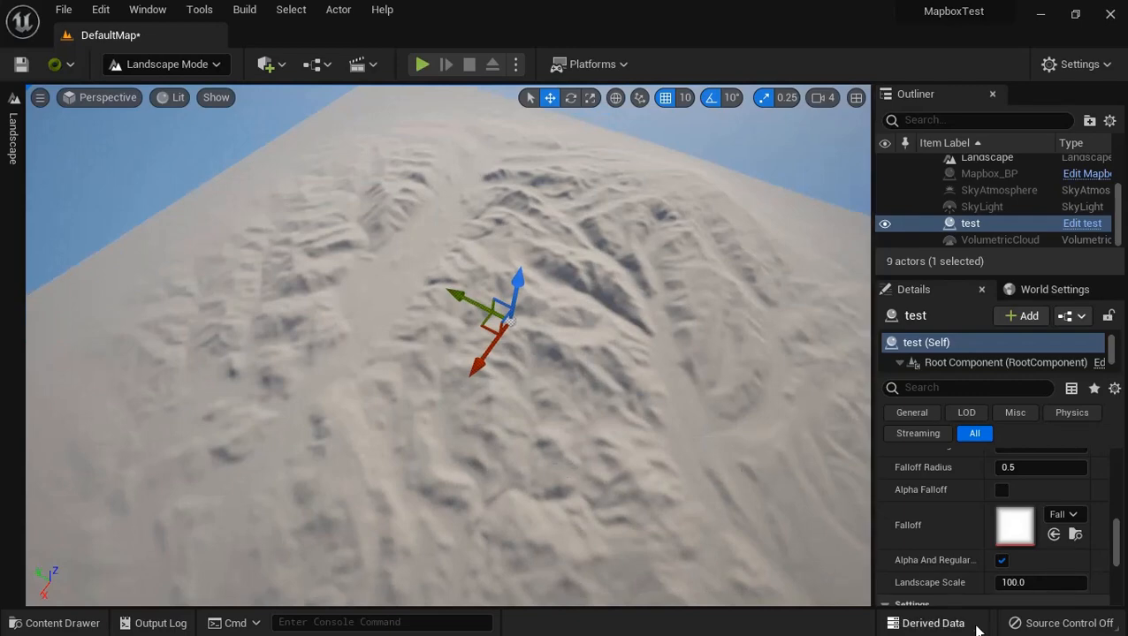
click(1016, 581)
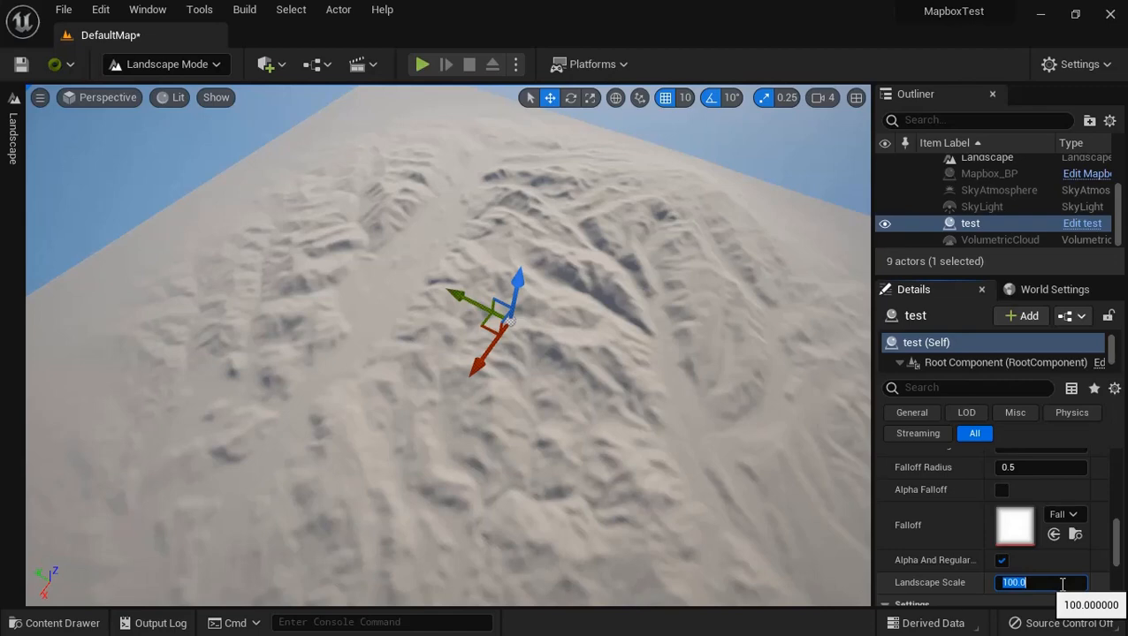
key(Return)
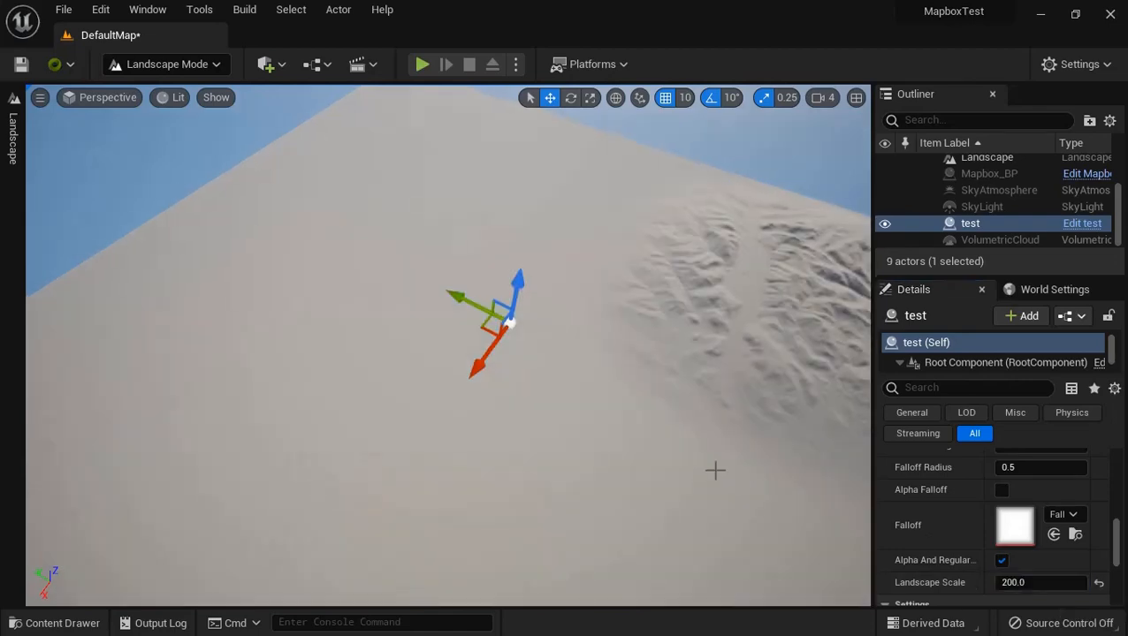
mouse_move(715, 469)
right_down()
mouse_move(828, 370)
mouse_move(715, 472)
right_up()
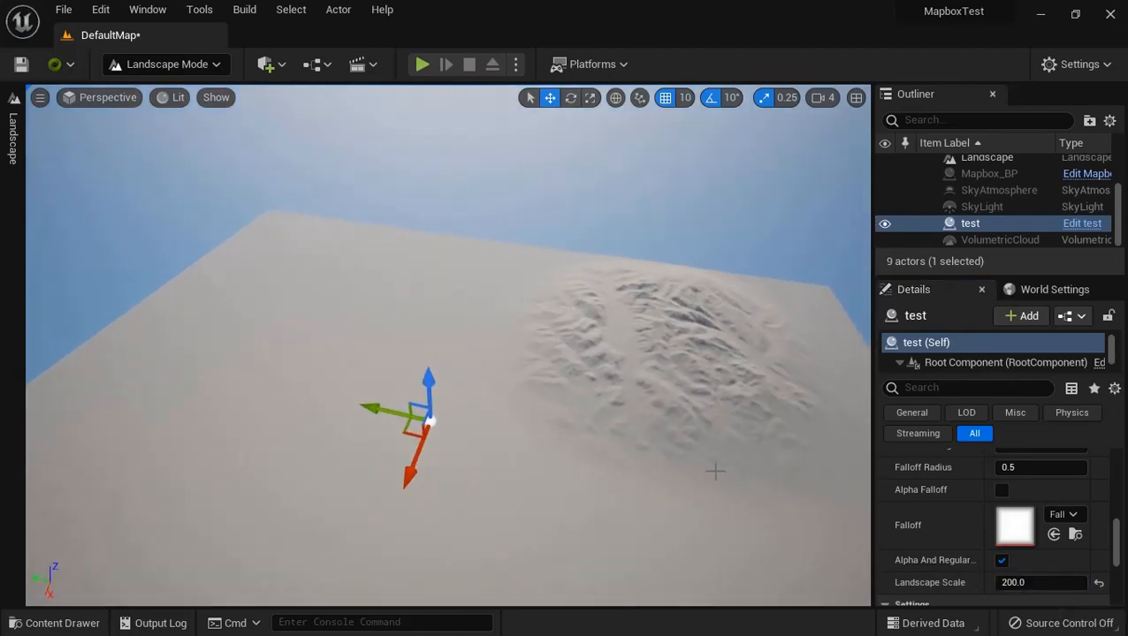
Step: Move the test brush along its X and Y axes to bring the stamped mountains toward the middle of the landscape
drag(403, 478, 304, 553)
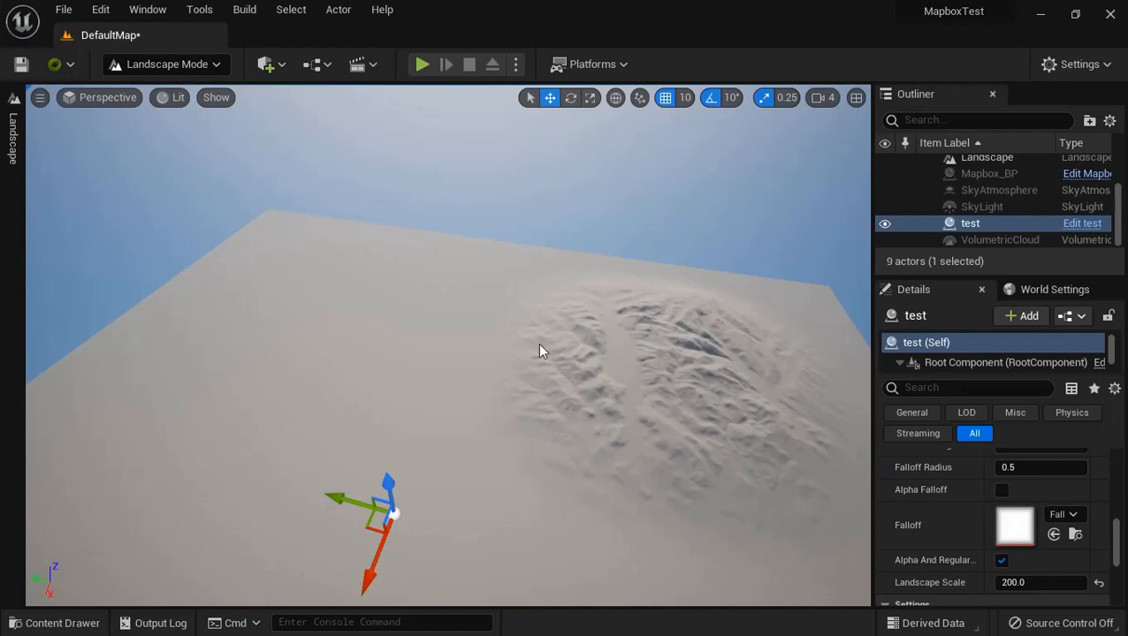
drag(337, 496, 131, 403)
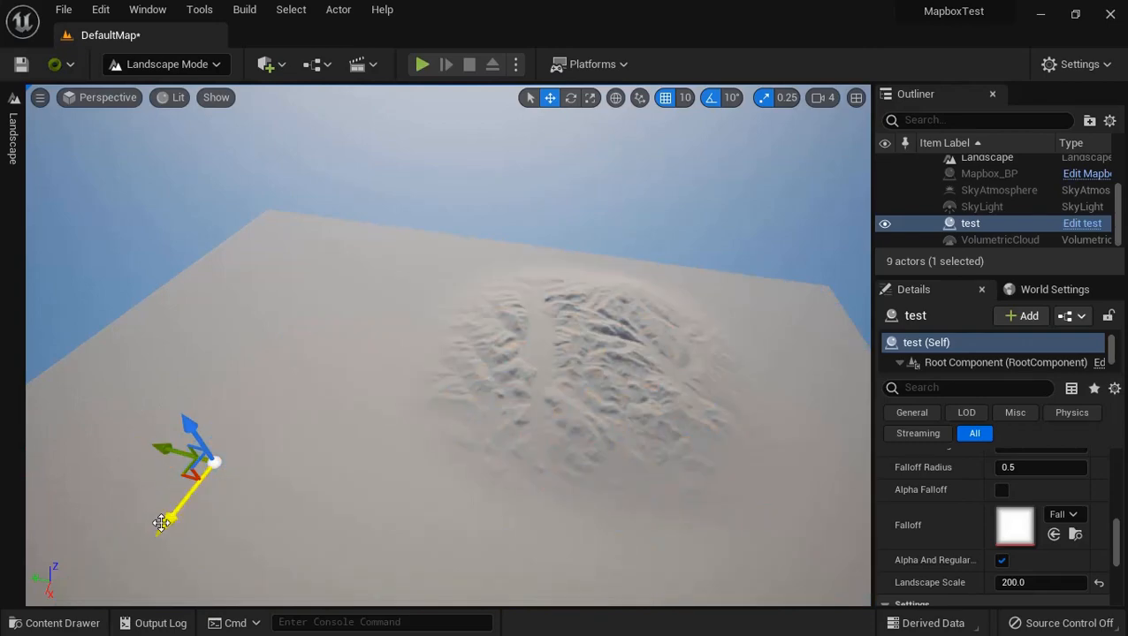
drag(161, 523, 98, 577)
right_drag(635, 453, 600, 446)
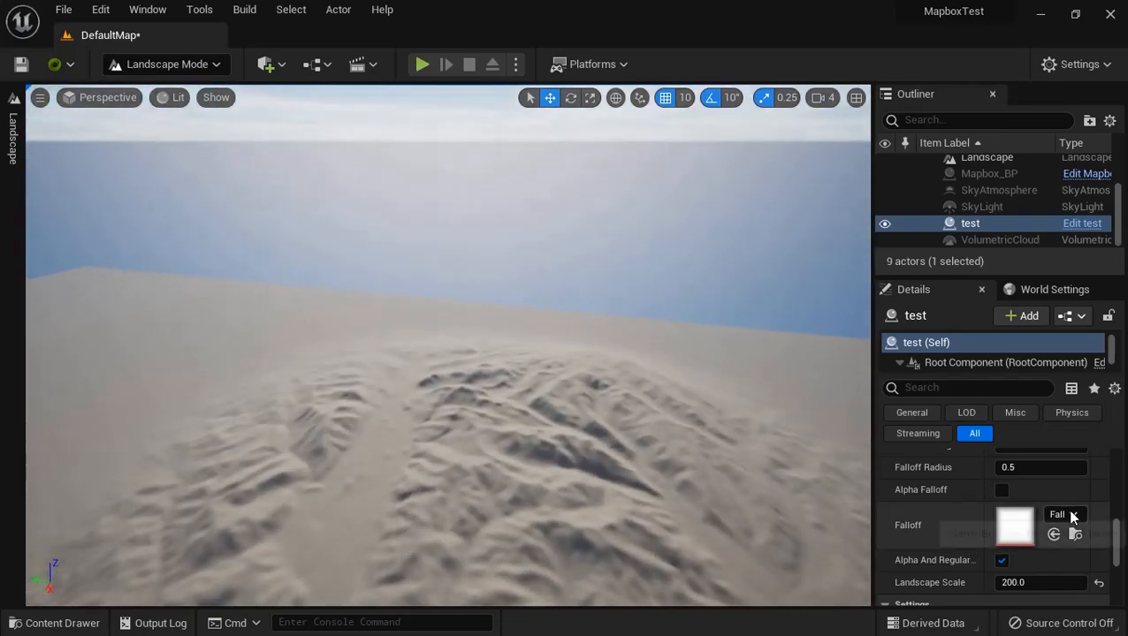
Step: Try a Falloff Strength of 4 on the test brush and settle on 5
scroll(1069, 516, up, 1)
scroll(1070, 517, up, 1)
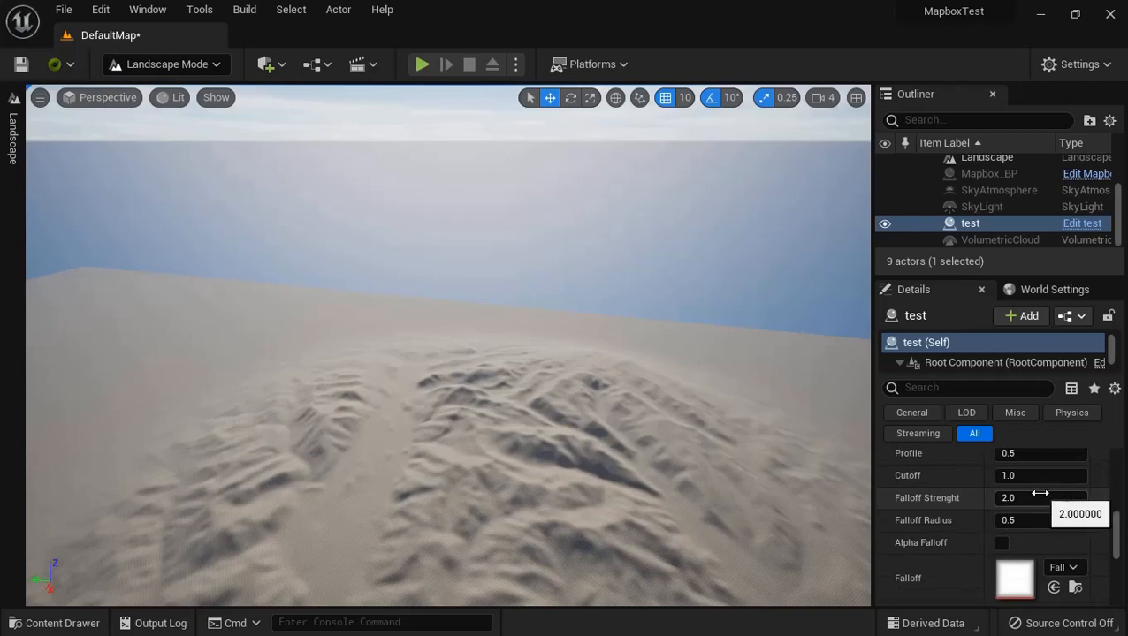
click(1039, 495)
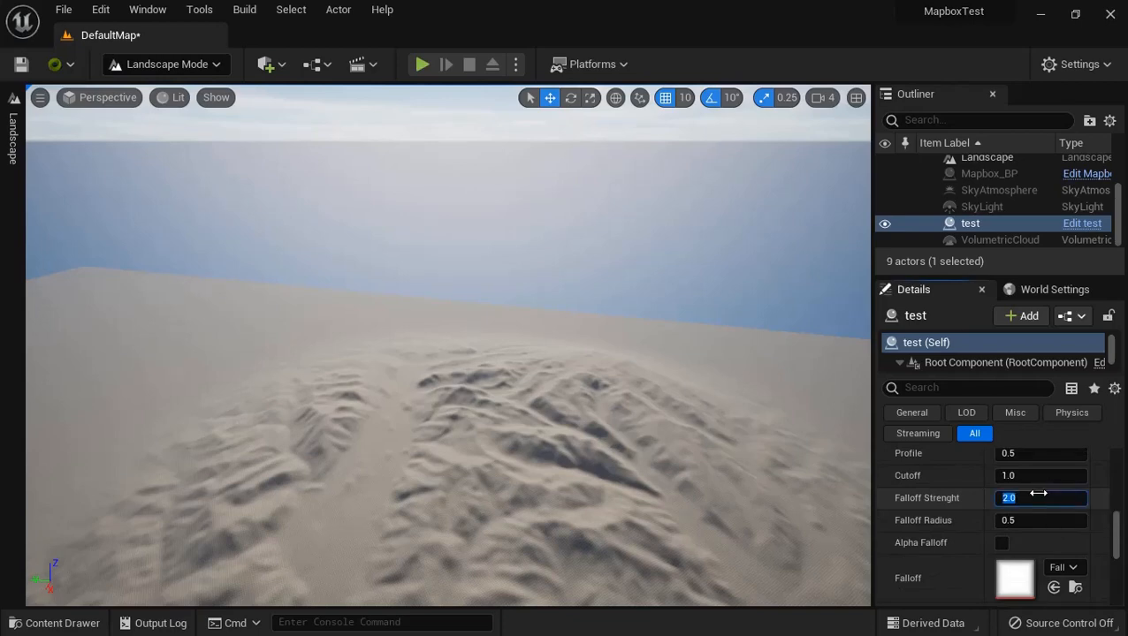
text(4)
key(Return)
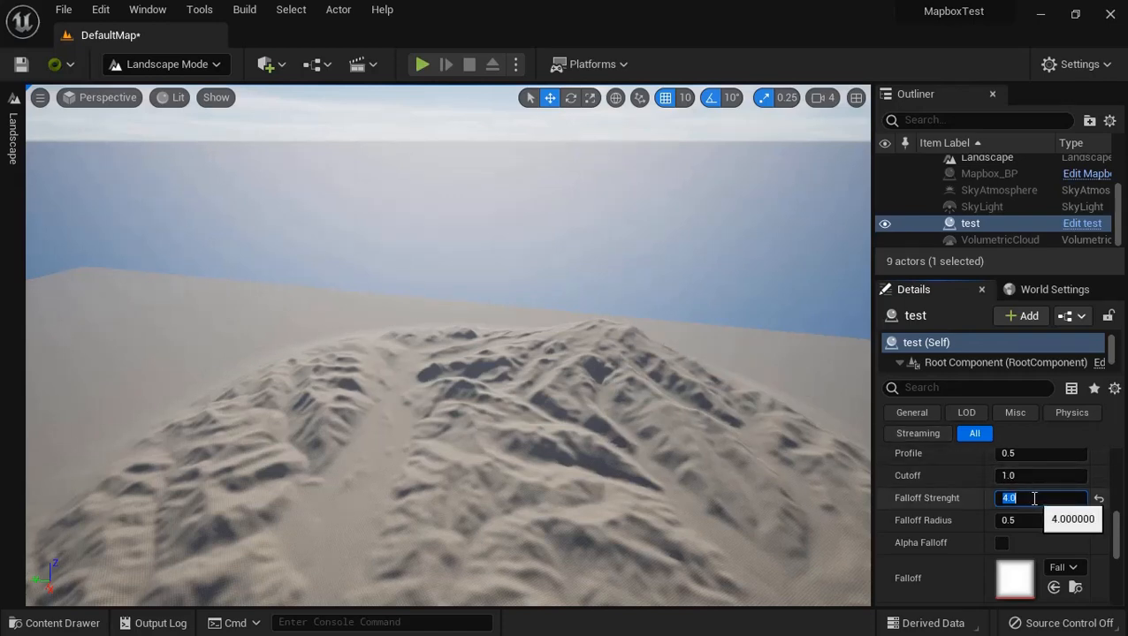
key(Return)
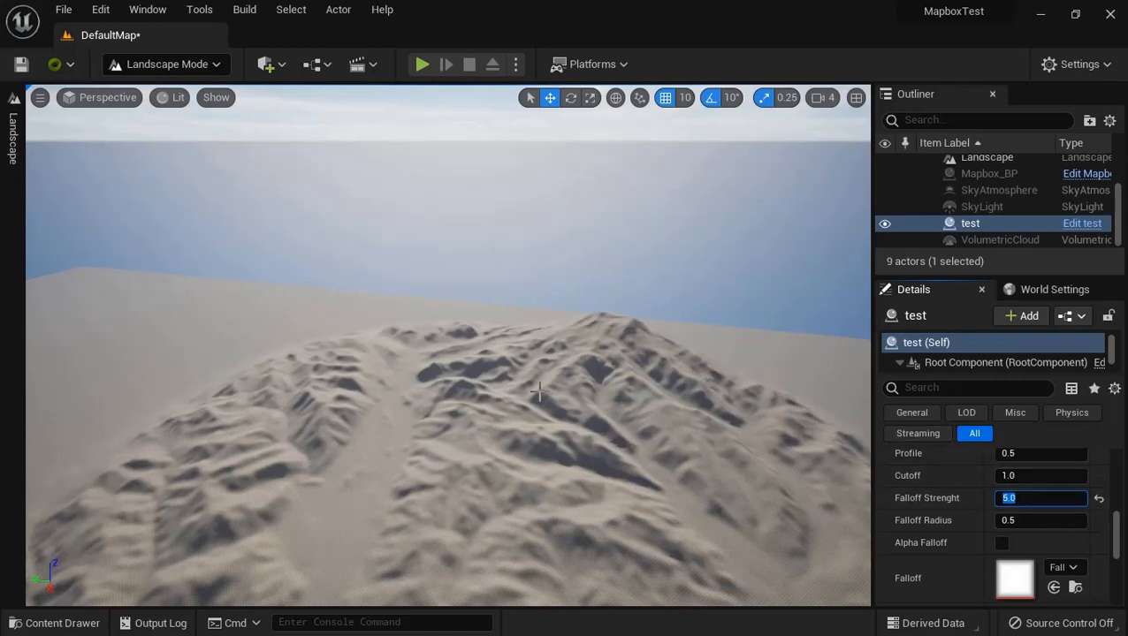
right_drag(536, 391, 372, 517)
Step: Set the test brush's Height to 5 and briefly play the level to judge the mountains from ground level
scroll(971, 453, up, 5)
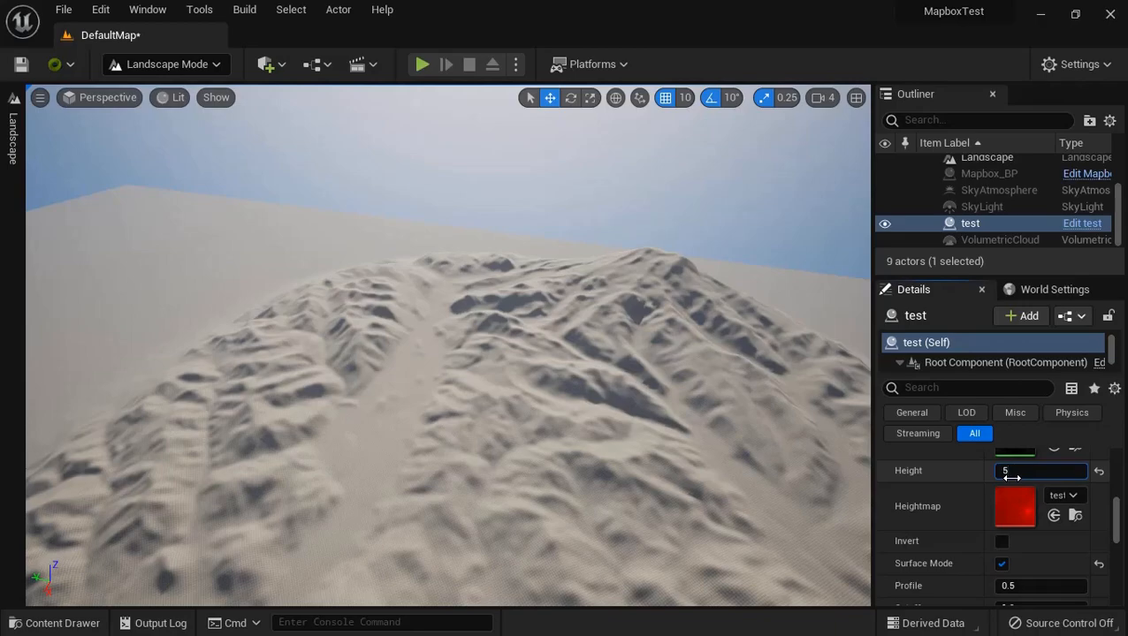
key(Return)
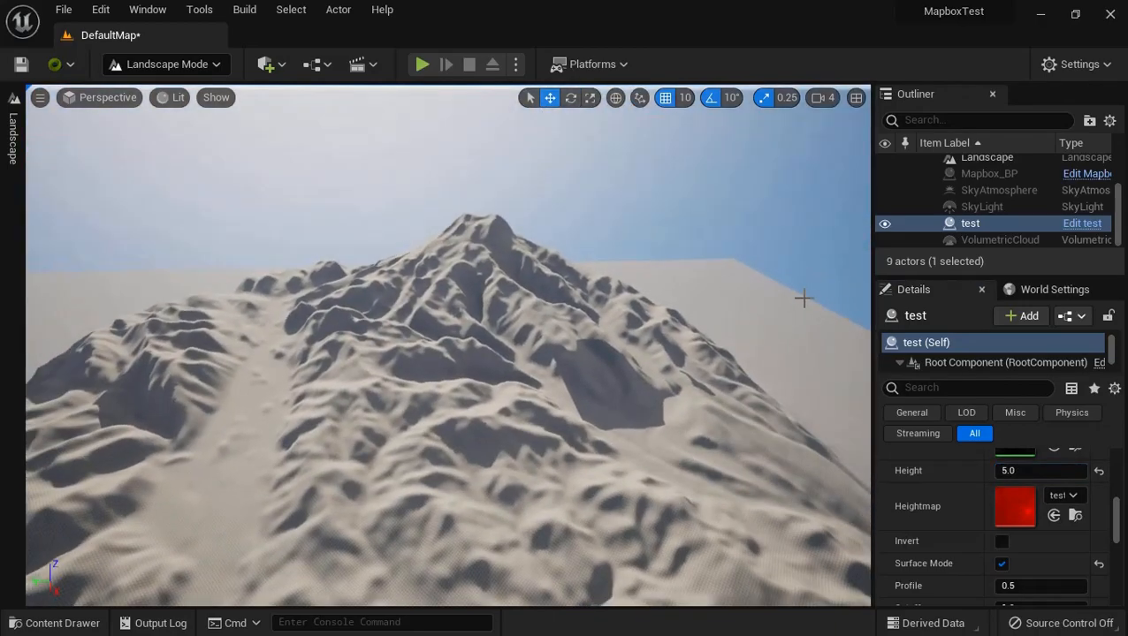
right_drag(804, 299, 622, 315)
key(alt+p)
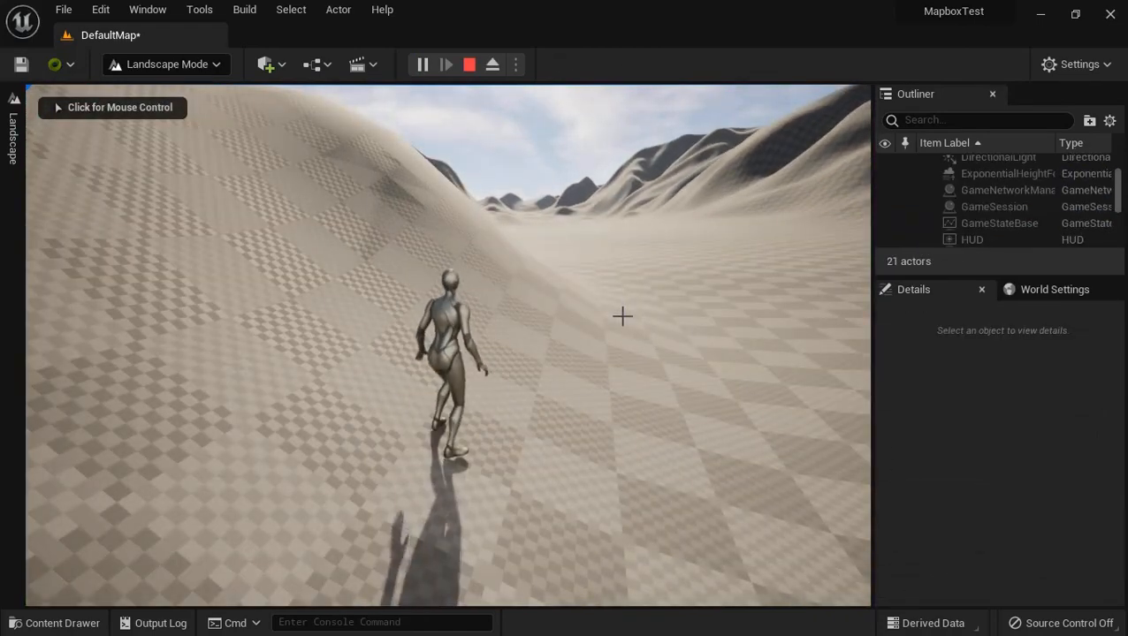
key(Escape)
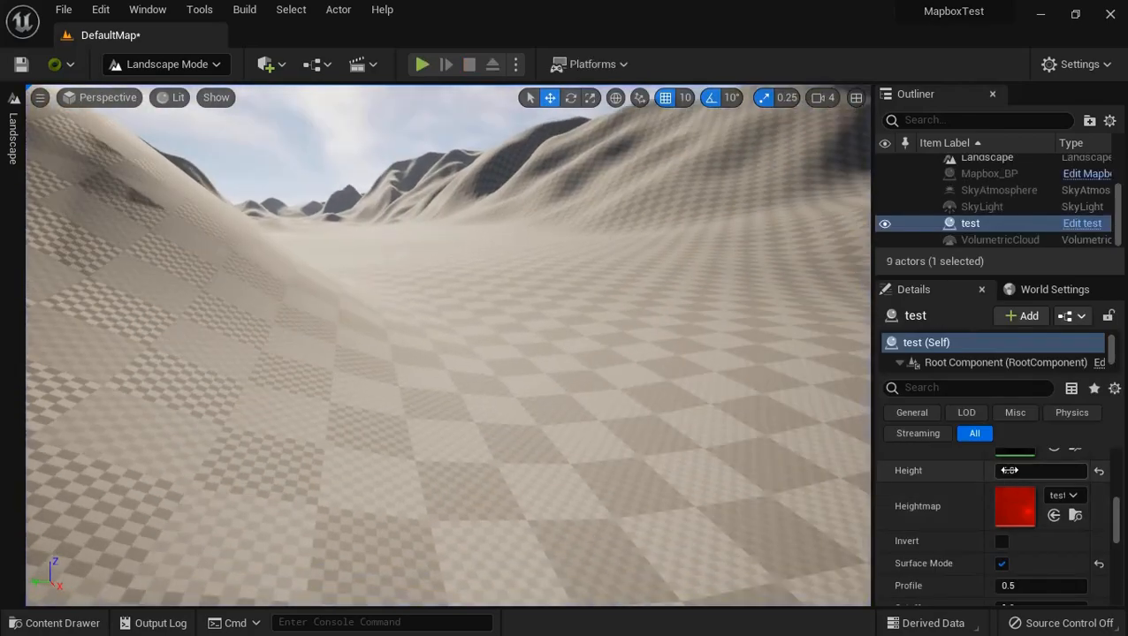
Step: Set the test brush's Height to 4 and play the level, walking the character through the valley
click(1009, 470)
text(4)
key(Return)
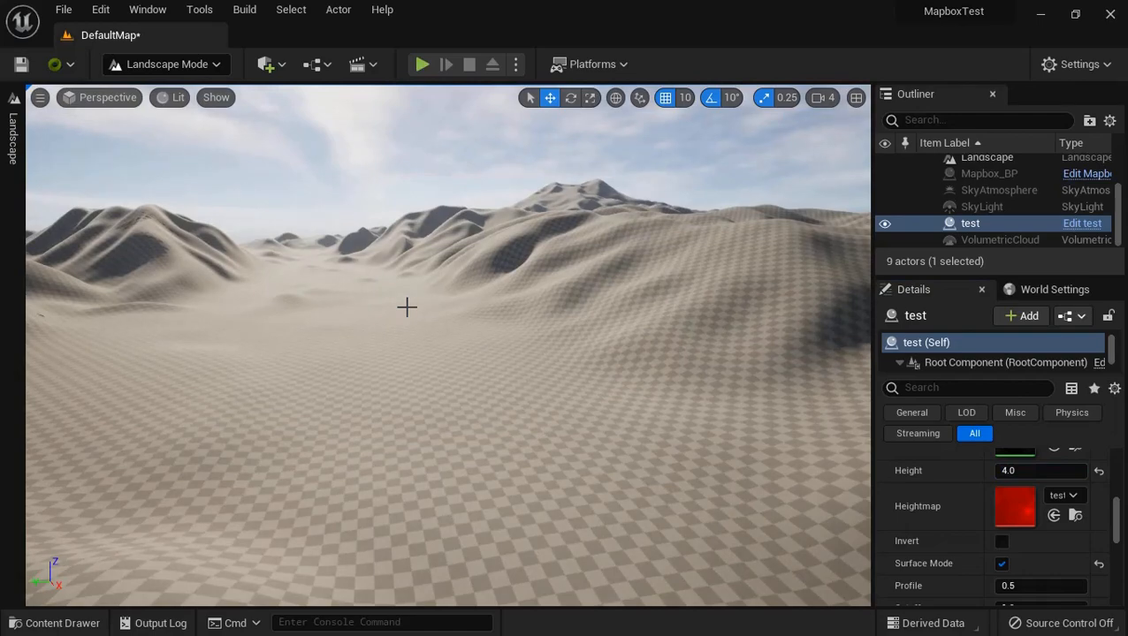
key(alt+p)
key(w)
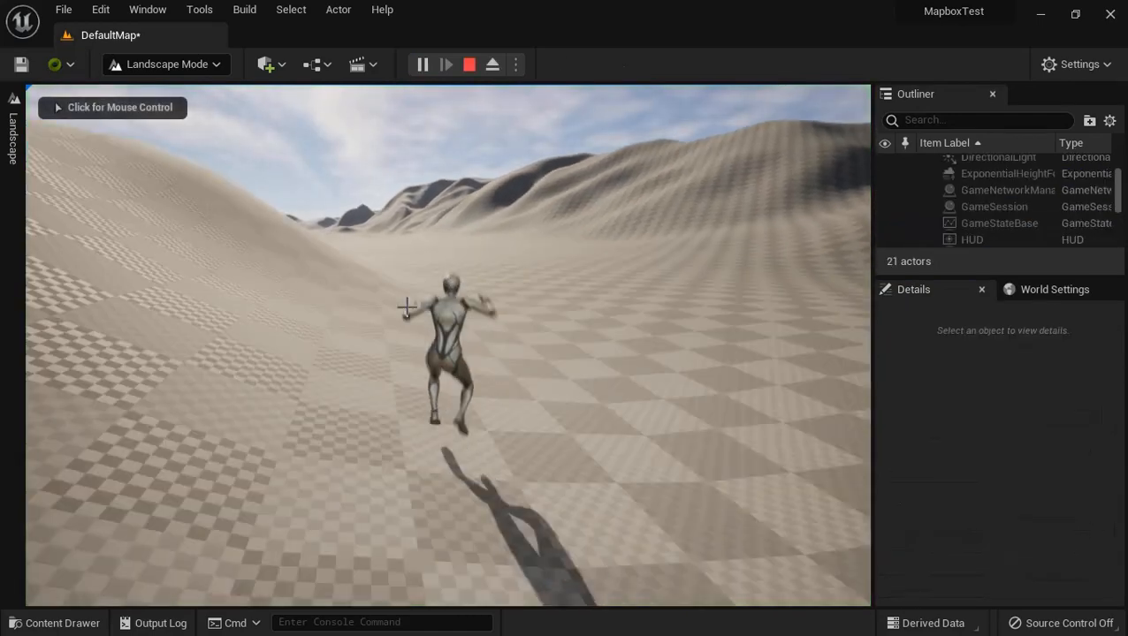
key(w)
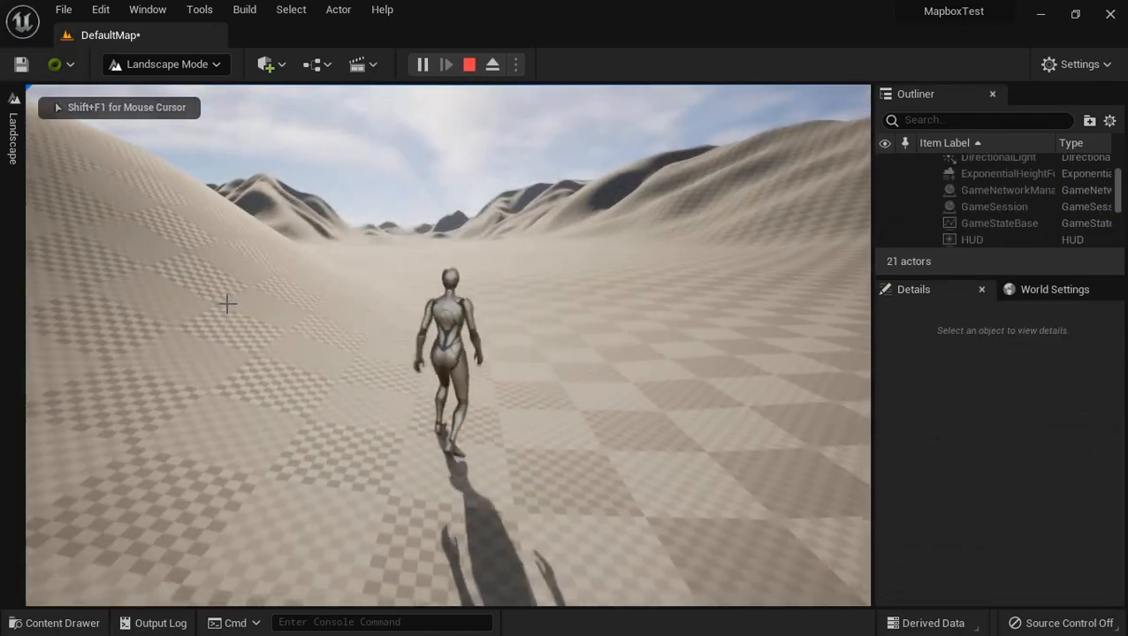
key(grave)
key(Escape)
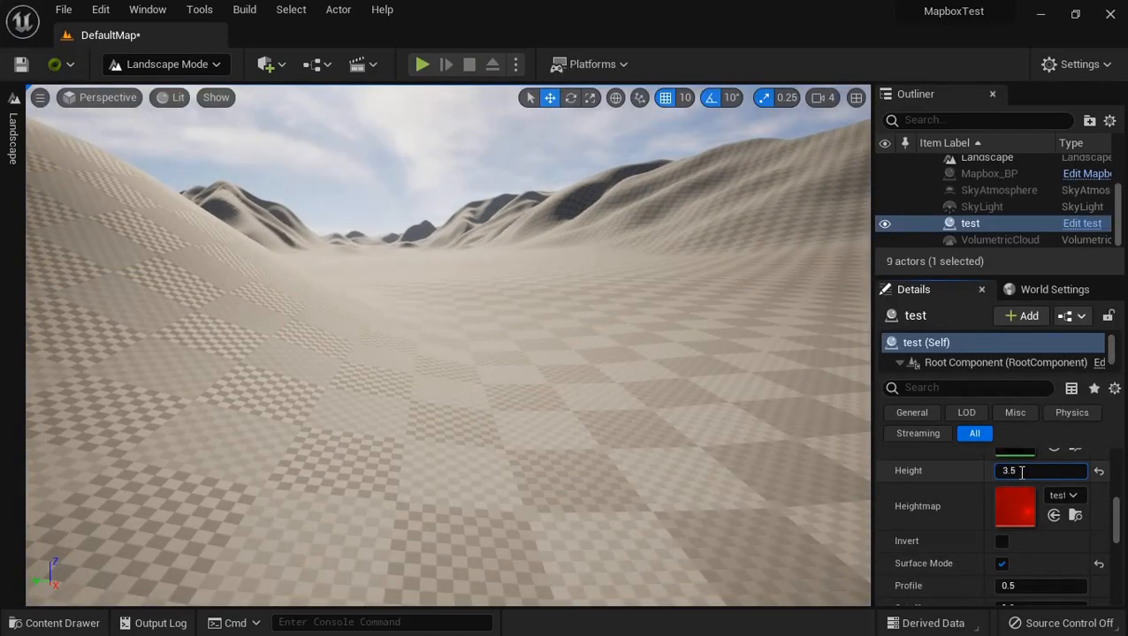
Step: Set the test brush's Height to 3.5 and review the whole stamped mountain from a distance
key(Return)
right_drag(579, 335, 674, 386)
key(e)
right_drag(660, 340, 424, 479)
mouse_move(566, 296)
right_down()
mouse_move(550, 327)
mouse_move(5, 335)
mouse_move(1115, 292)
mouse_move(571, 295)
right_up()
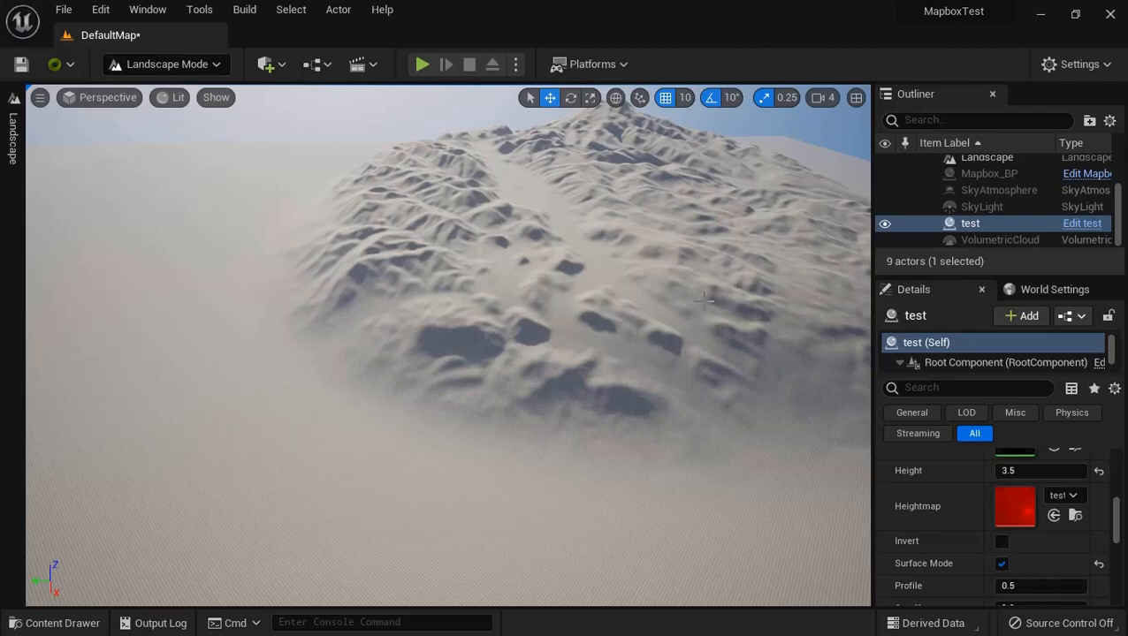
mouse_move(702, 296)
right_down()
mouse_move(606, 249)
mouse_move(696, 266)
mouse_move(701, 298)
right_up()
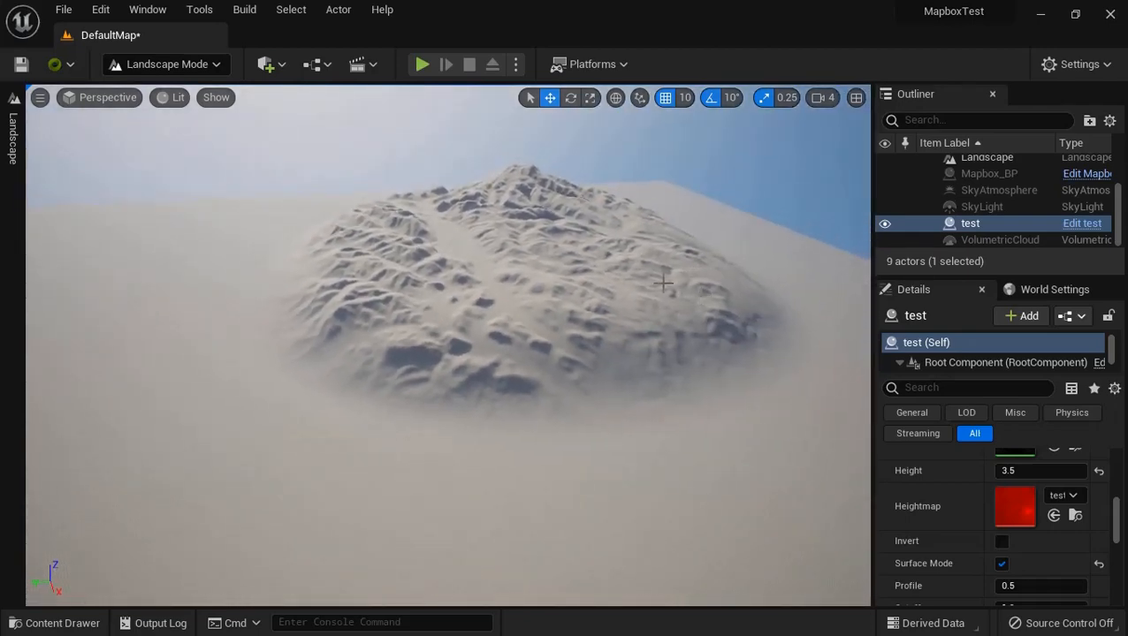
Step: Lower the test brush along the Z axis to sink the mountain's base into the surrounding landscape, and fine-tune it slightly upward
right_drag(192, 332, 3, 383)
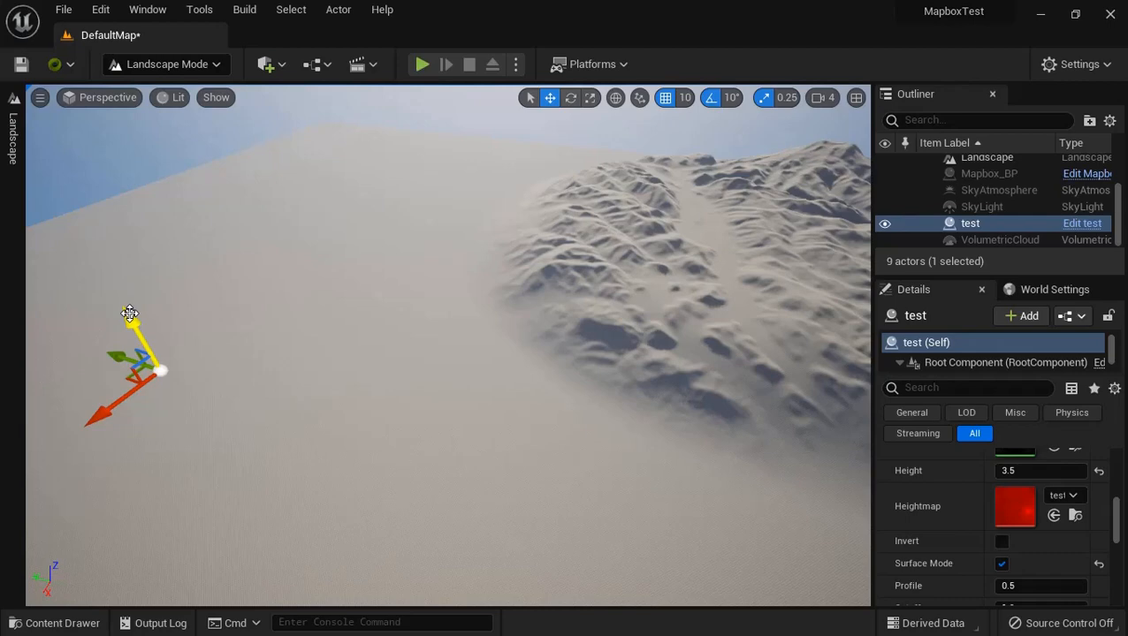
drag(131, 314, 157, 335)
right_drag(234, 321, 209, 306)
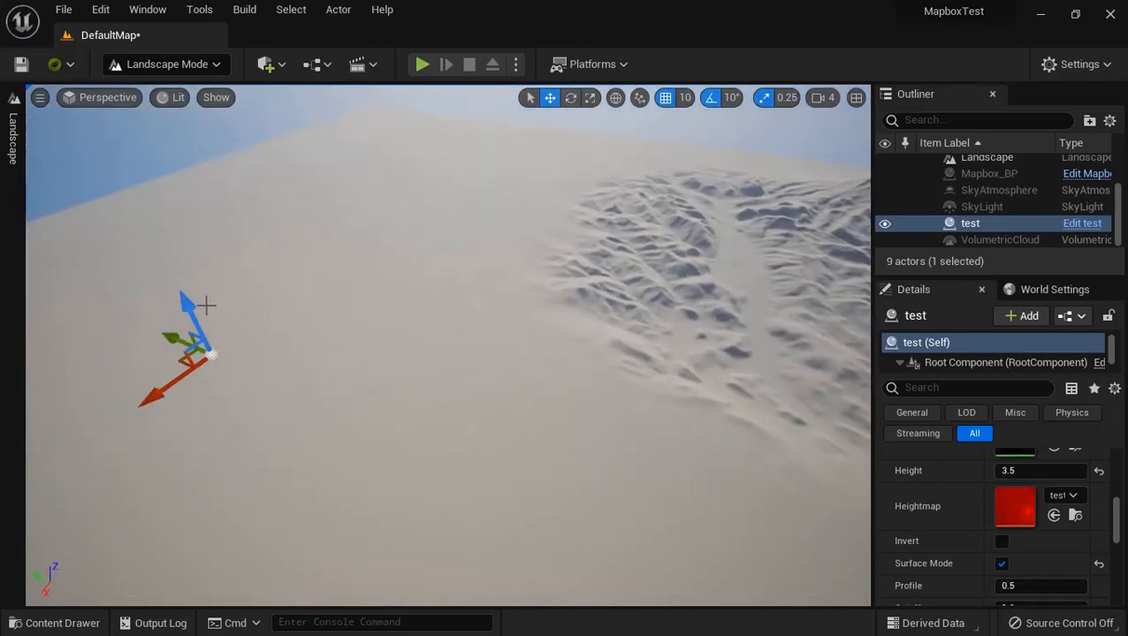
drag(192, 305, 193, 300)
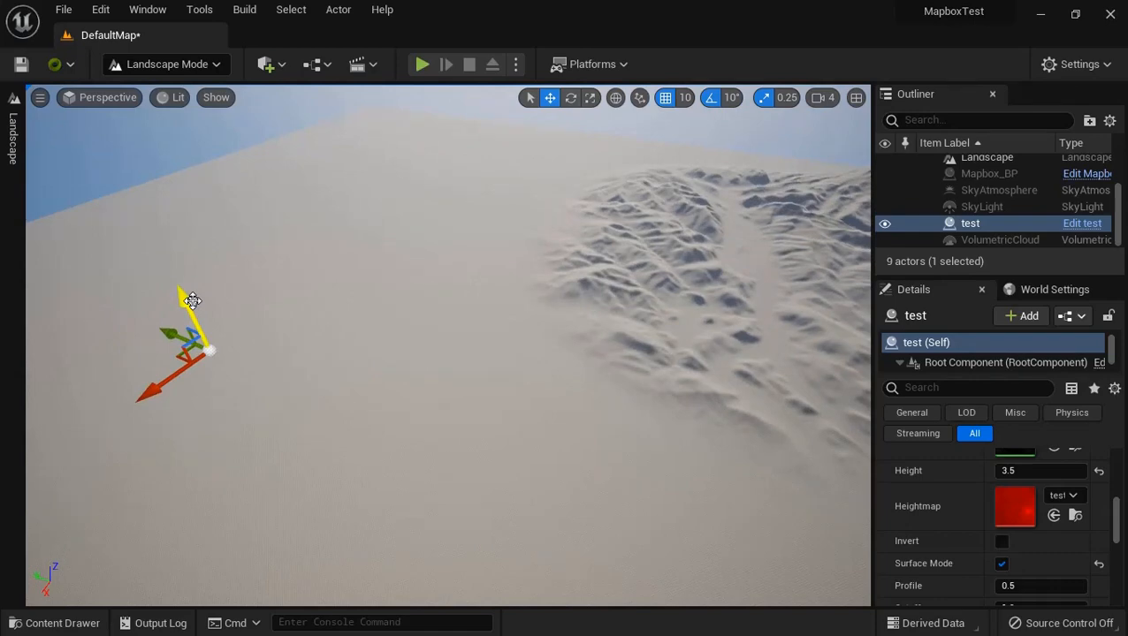
right_drag(192, 300, 627, 304)
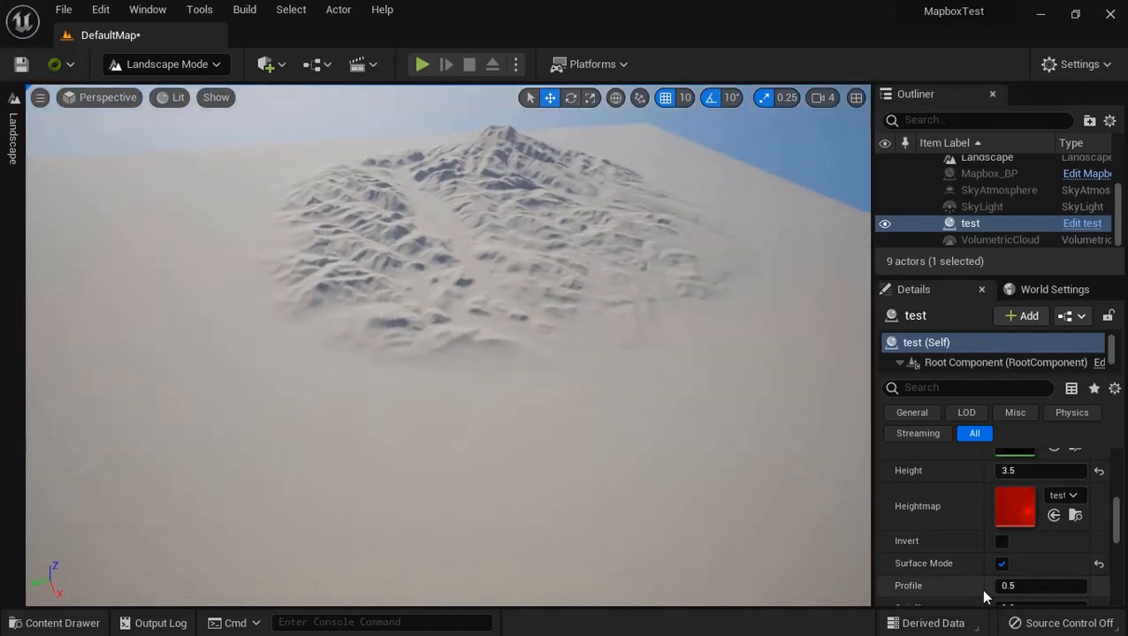
Step: Look over the test brush's falloff, landscape scale and heightmap settings, and inspect the mountain's edges and valley from several angles
scroll(984, 593, down, 3)
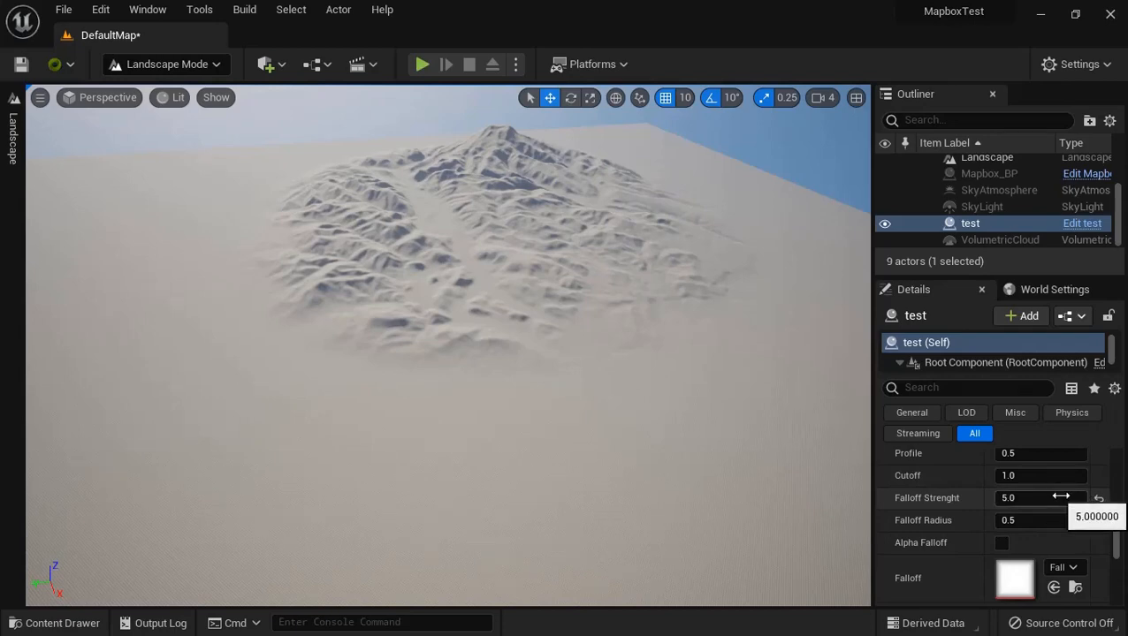
scroll(1034, 510, down, 5)
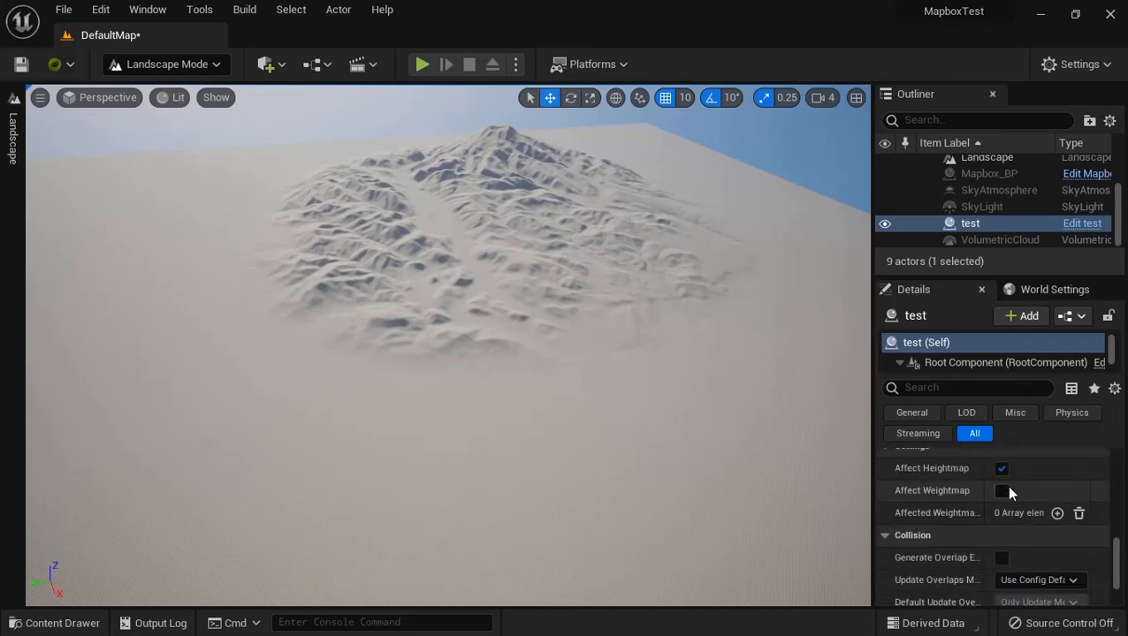
scroll(1003, 483, up, 2)
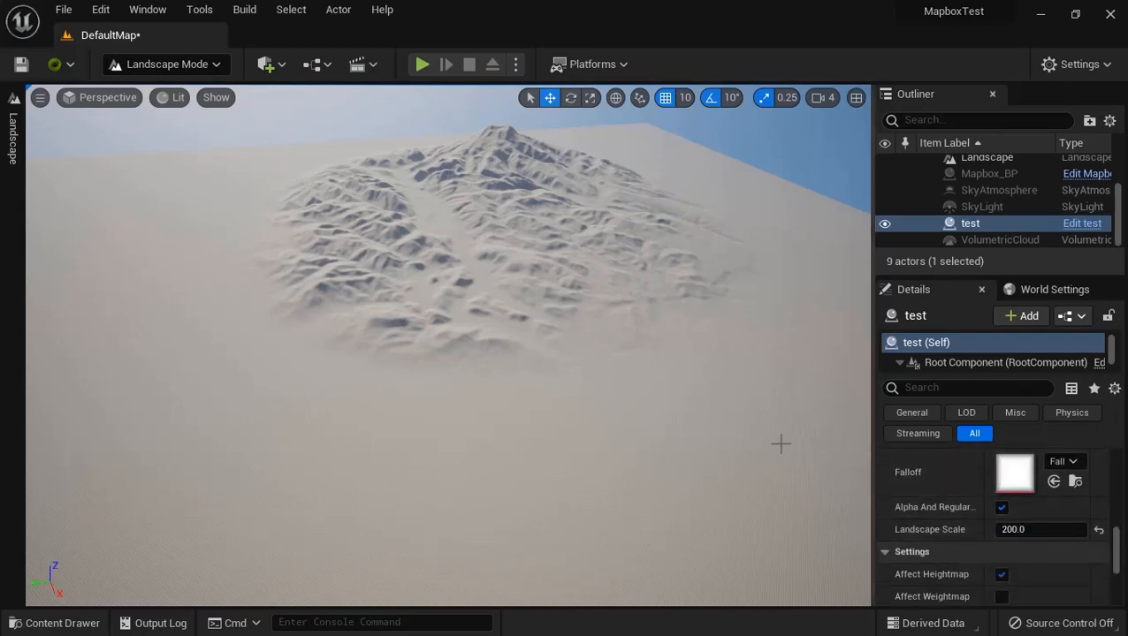
right_drag(743, 420, 647, 287)
key(w)
key(s)
scroll(646, 284, up, 5)
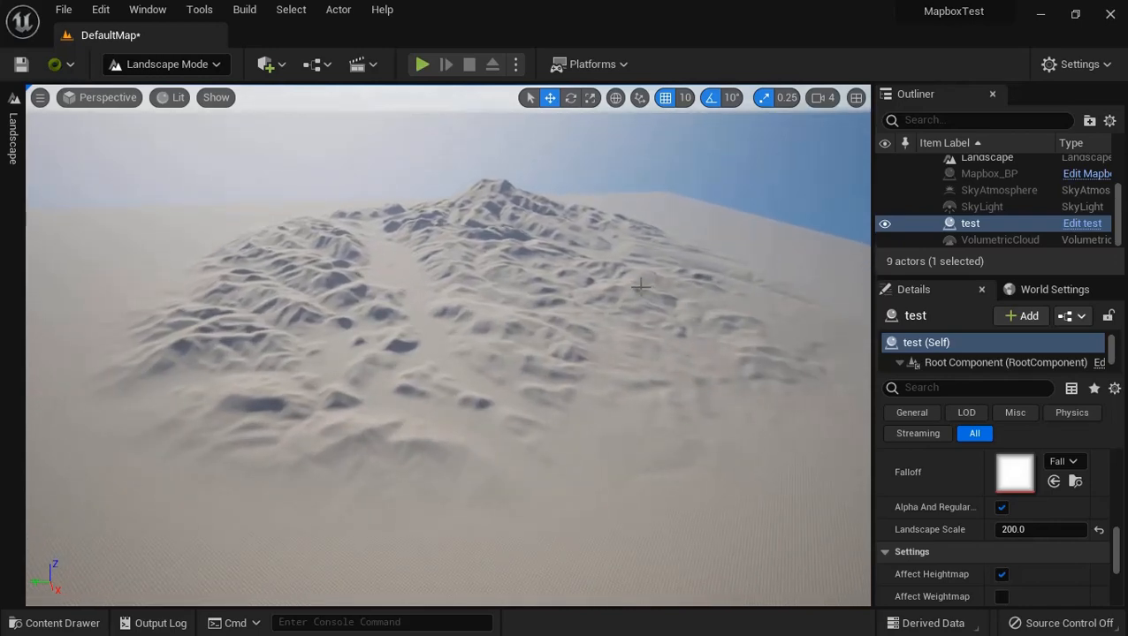
right_drag(641, 286, 450, 391)
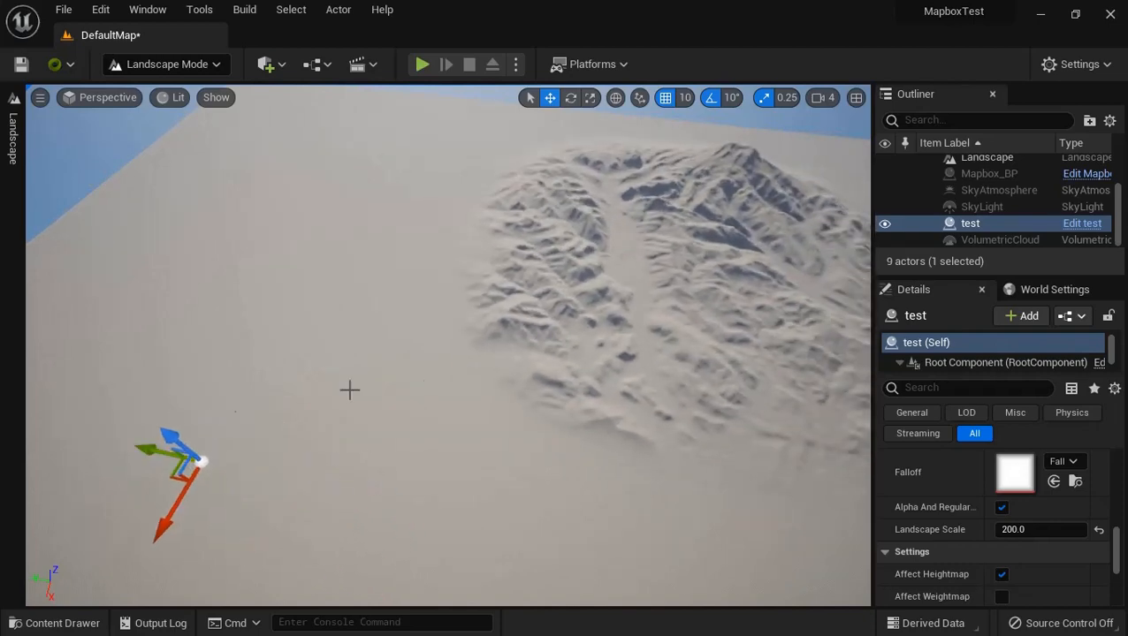
right_drag(599, 315, 713, 326)
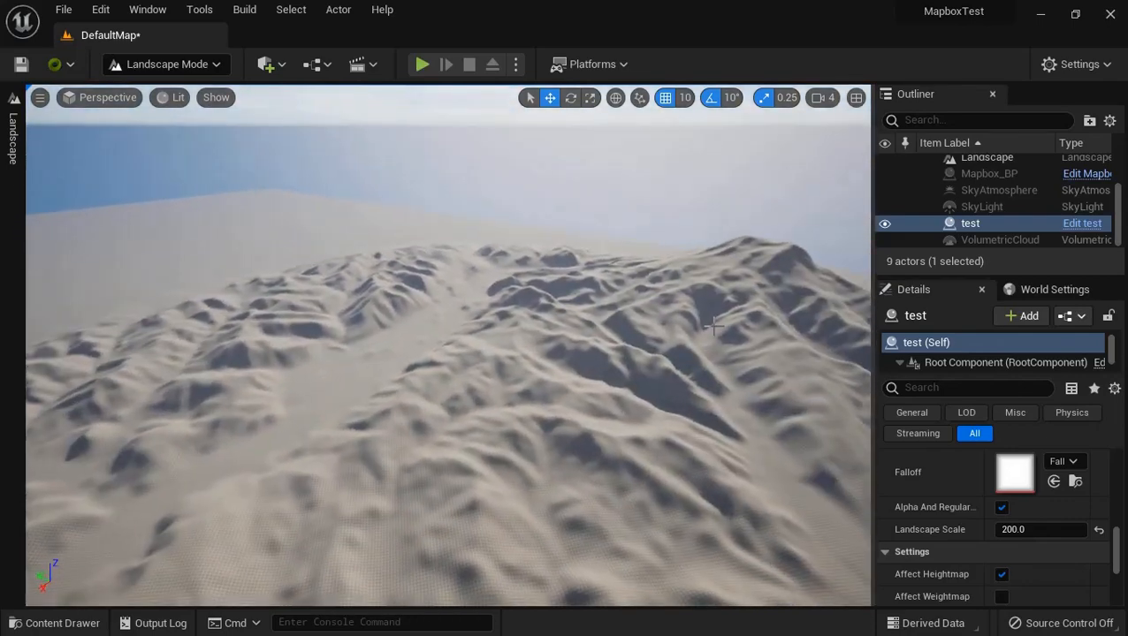